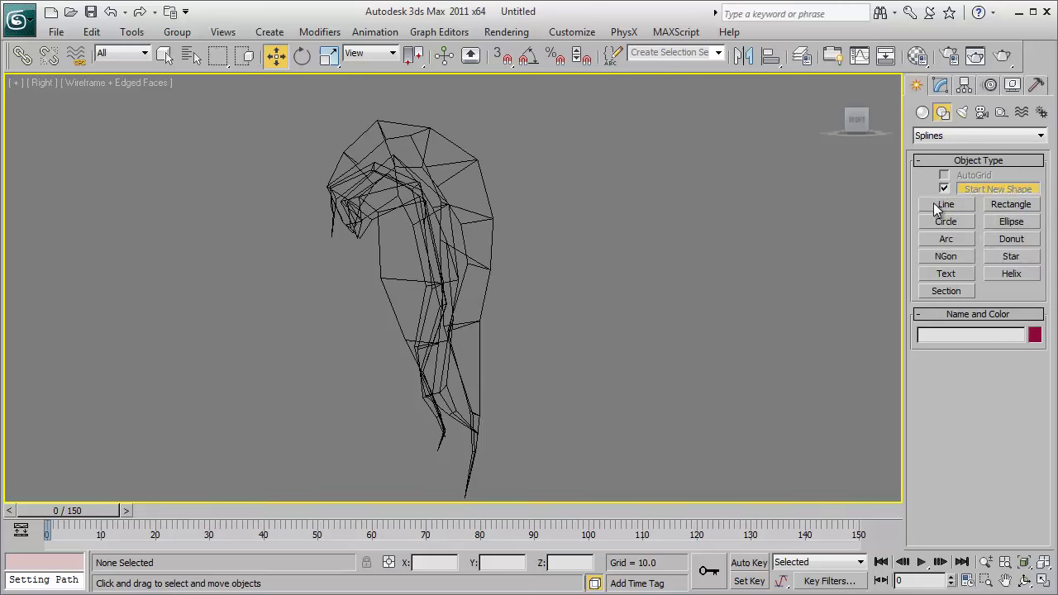
- Draw a seven-point open line through the hair mesh in the Right view, from its front end over the crown to its lower tip
left_click(331, 212)
left_click(391, 156)
left_click(446, 187)
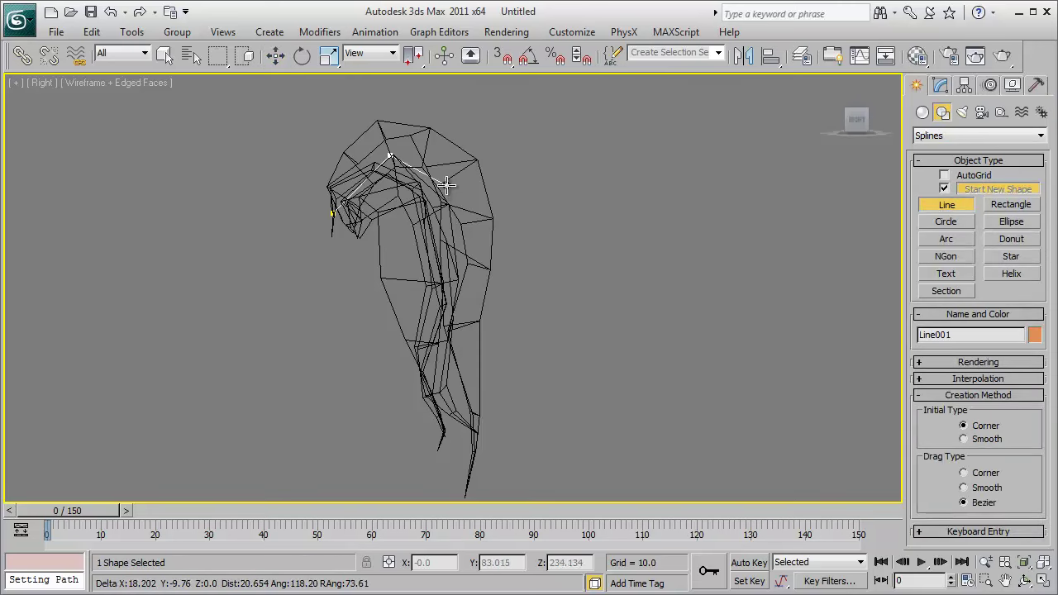
left_click(467, 263)
left_click(447, 345)
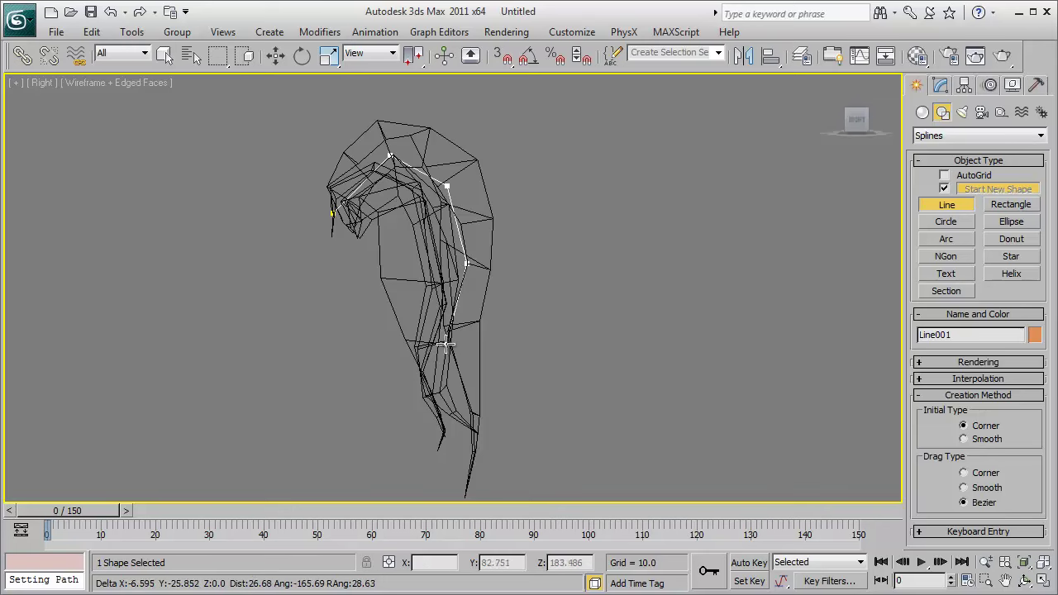
left_click(451, 417)
left_click(441, 492)
right_click(447, 488)
right_click(464, 461)
- Adjust the line's individual vertices so the path follows the middle of the hair mesh
key("1")
left_click_drag(450, 417, 455, 430)
left_click(447, 348)
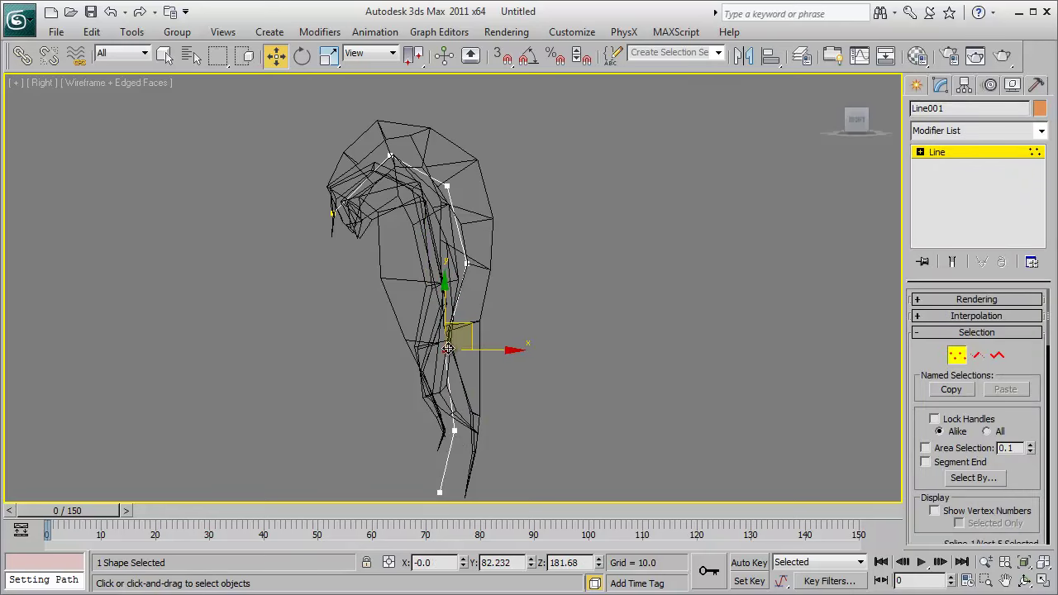
left_click(467, 263)
left_click(446, 186)
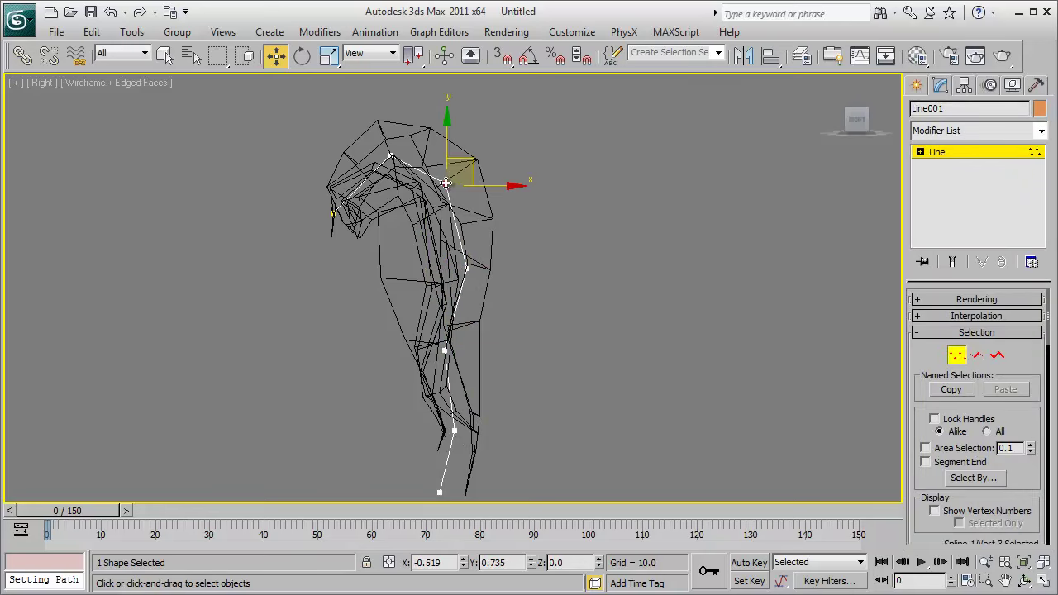
left_click(389, 155)
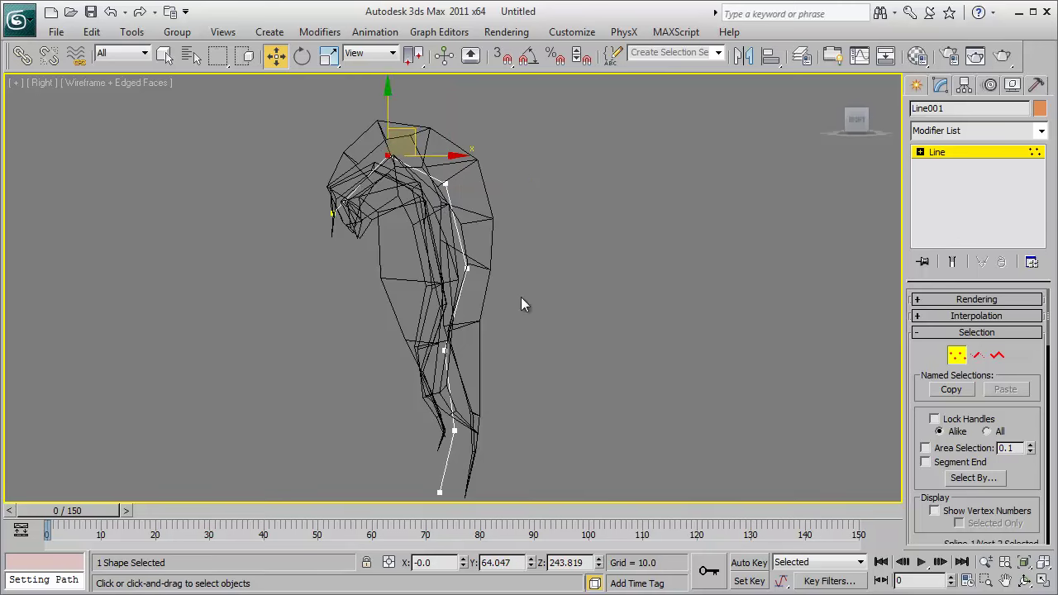
- Select all vertices of the line and convert them to Smooth
middle_click_drag(520, 298, 480, 242)
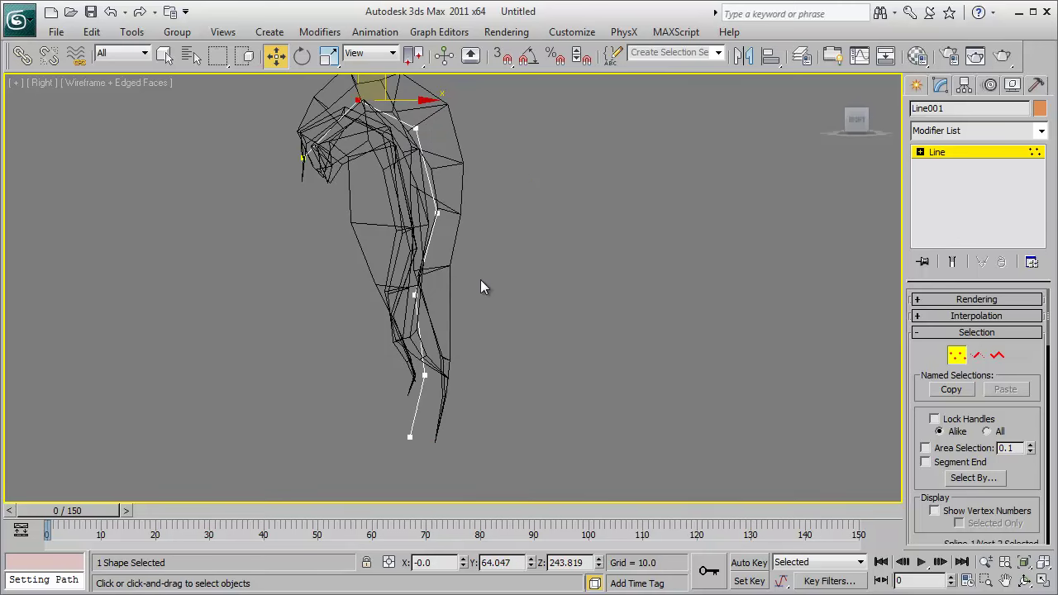
key("ctrl+a")
key("1")
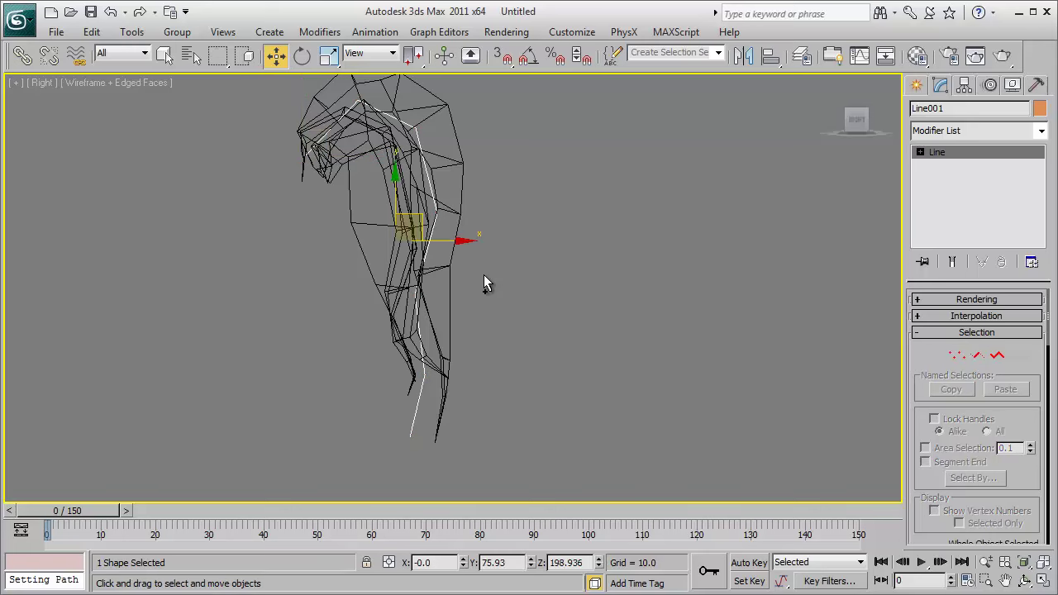
key("1")
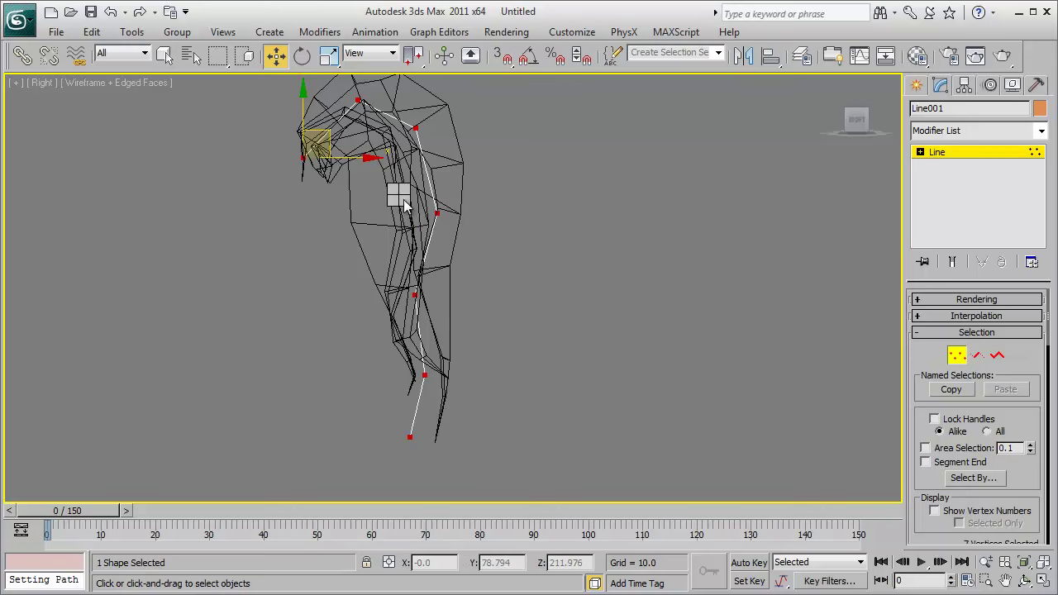
right_click(338, 223)
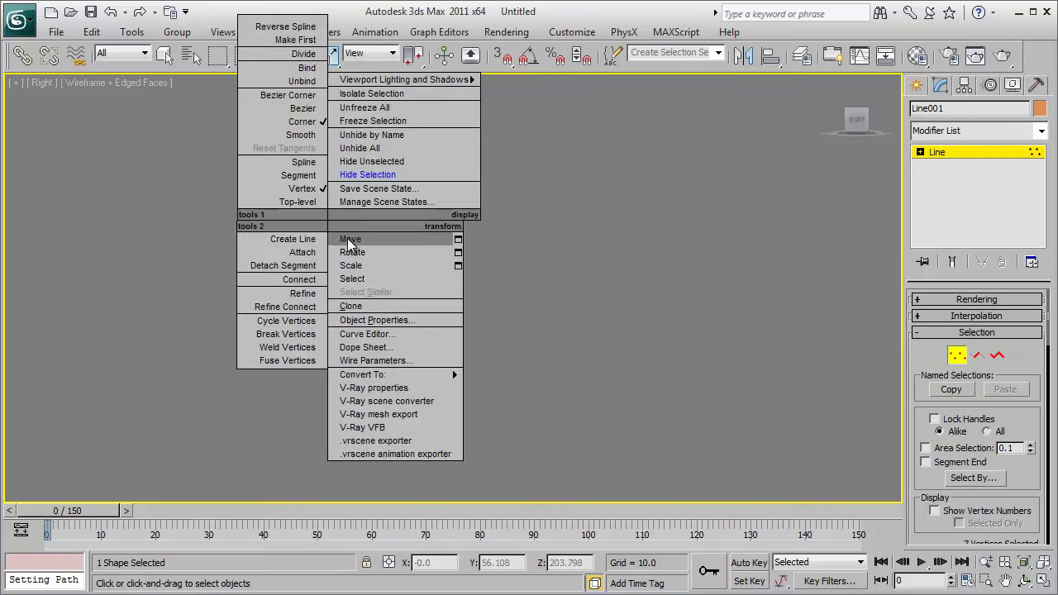
left_click(310, 145)
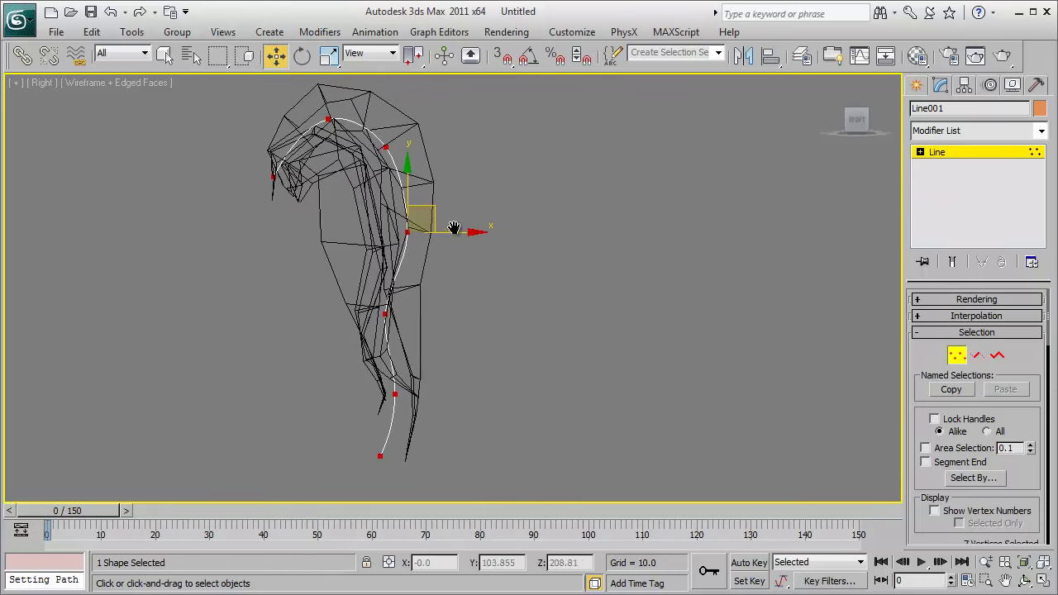
- Reposition the smoothed line's vertices so the curve runs inside the hair mesh from the crown down to the tip
key("alt+w")
middle_click_drag(733, 420, 832, 414, "alt")
key("F3")
right_click(309, 369)
key("alt+w")
left_click_drag(324, 513, 323, 513)
left_click_drag(422, 383, 439, 382)
left_click_drag(382, 317, 388, 317)
left_click_drag(404, 233, 389, 231)
left_click_drag(383, 149, 378, 161)
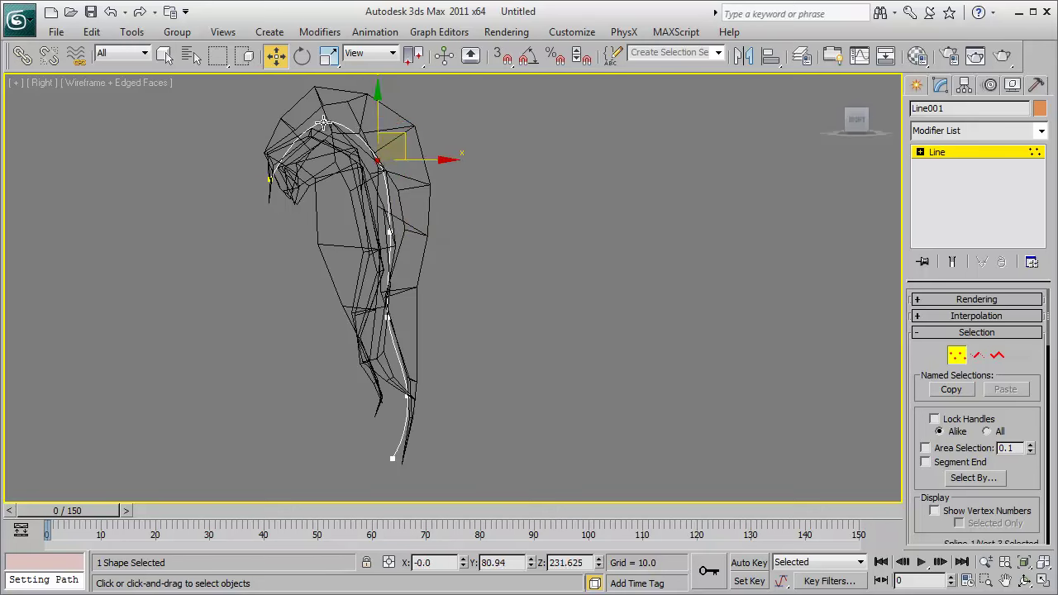
left_click(324, 124)
left_click(378, 313)
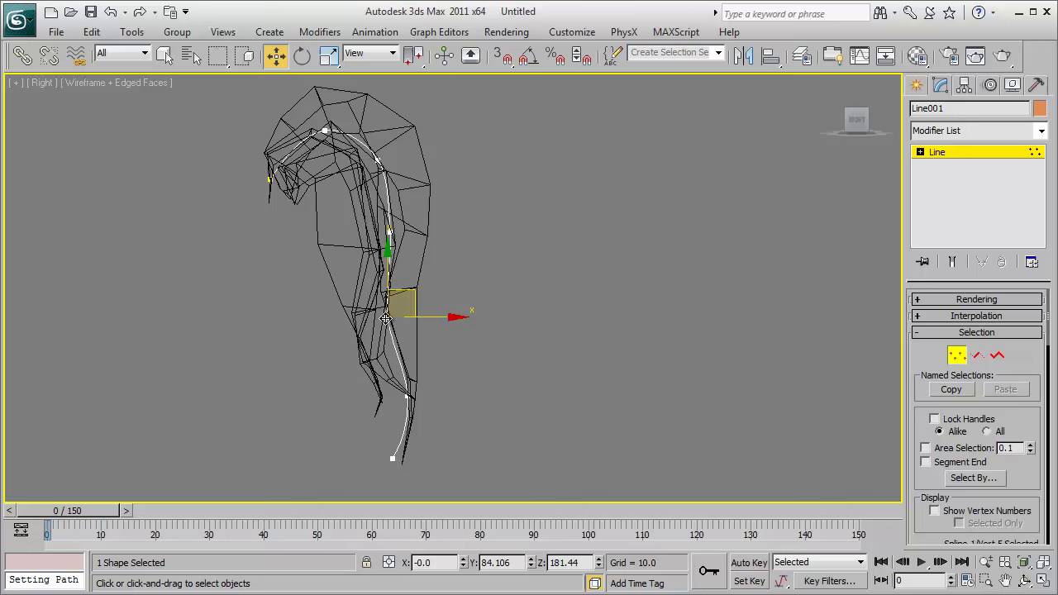
left_click(406, 395)
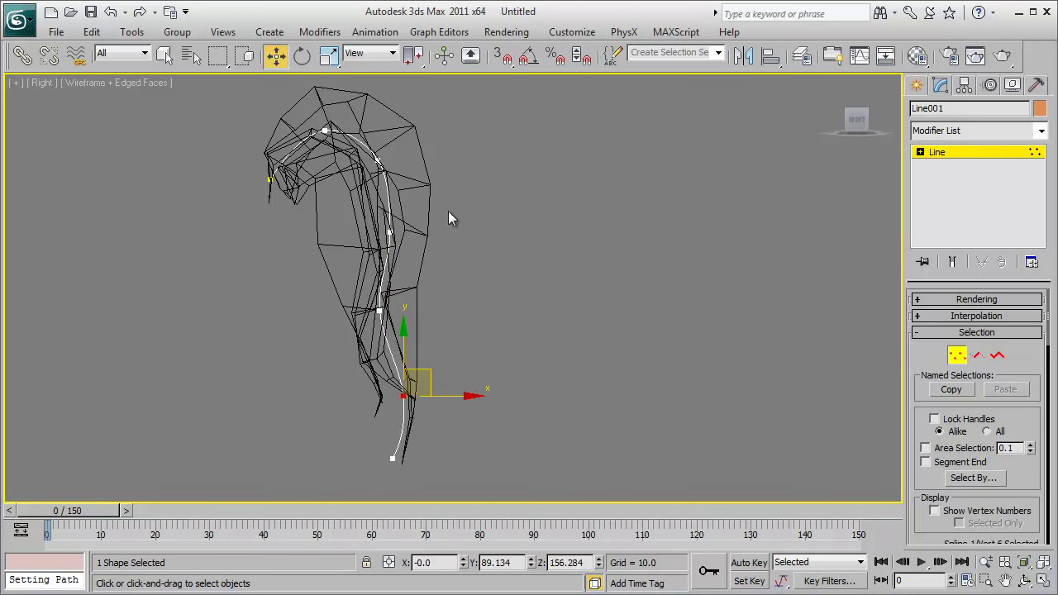
- Leave vertex editing and turn on Vertex Ticks in the line's object properties
key("1")
right_click(495, 181)
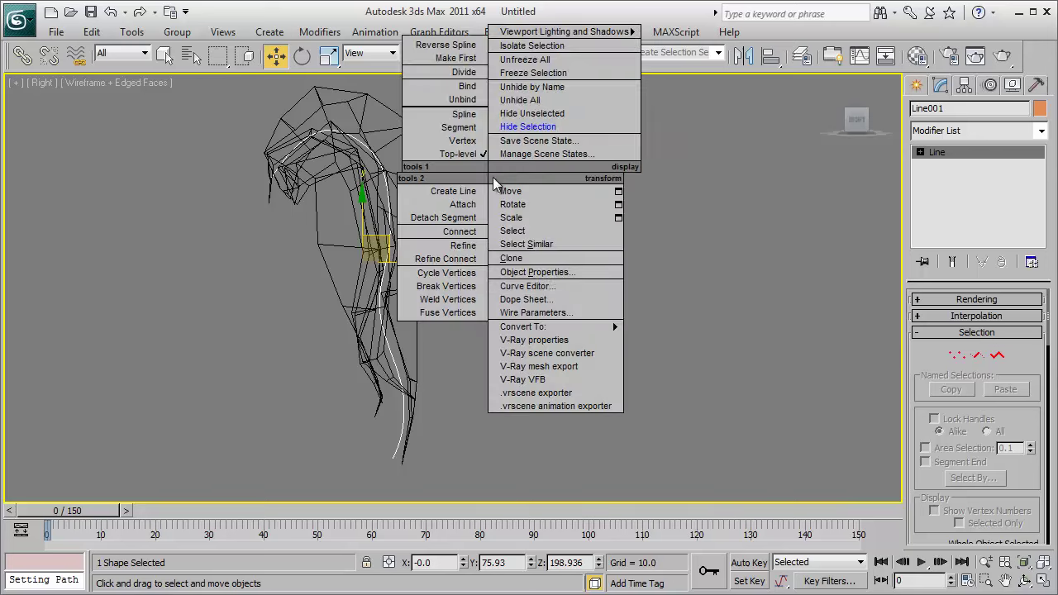
left_click(512, 271)
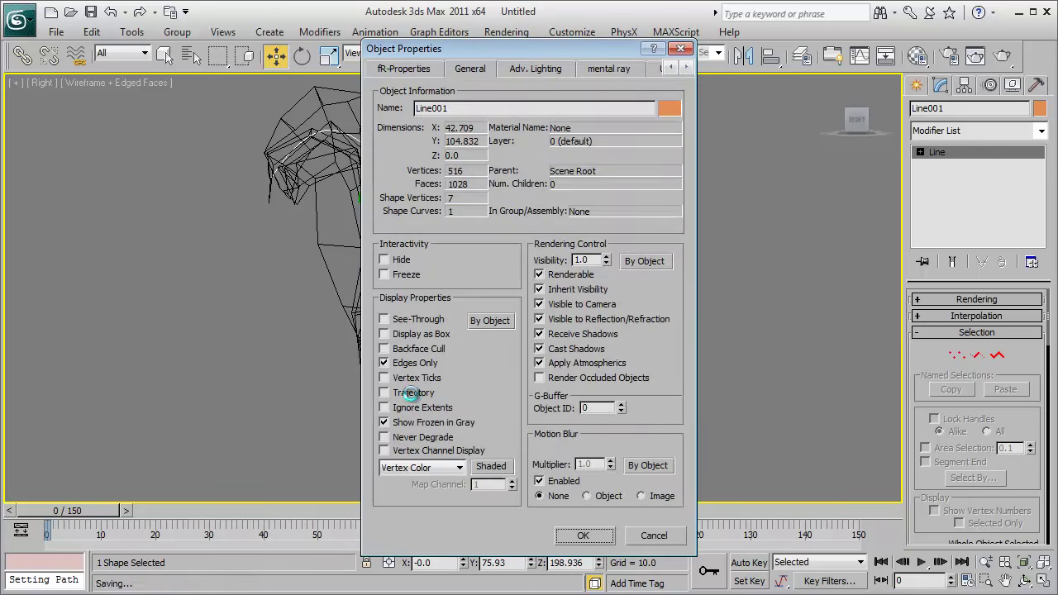
left_click(567, 532)
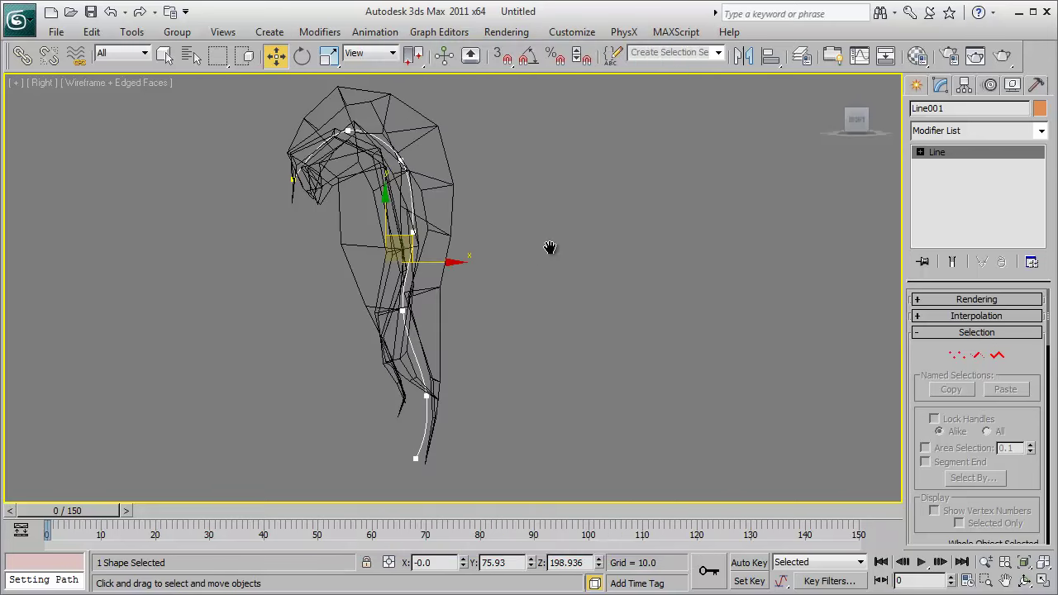
- Create a bone chain along the line with a joint at each of its vertices, from the front end to the lower tip
left_click(917, 86)
left_click(1040, 113)
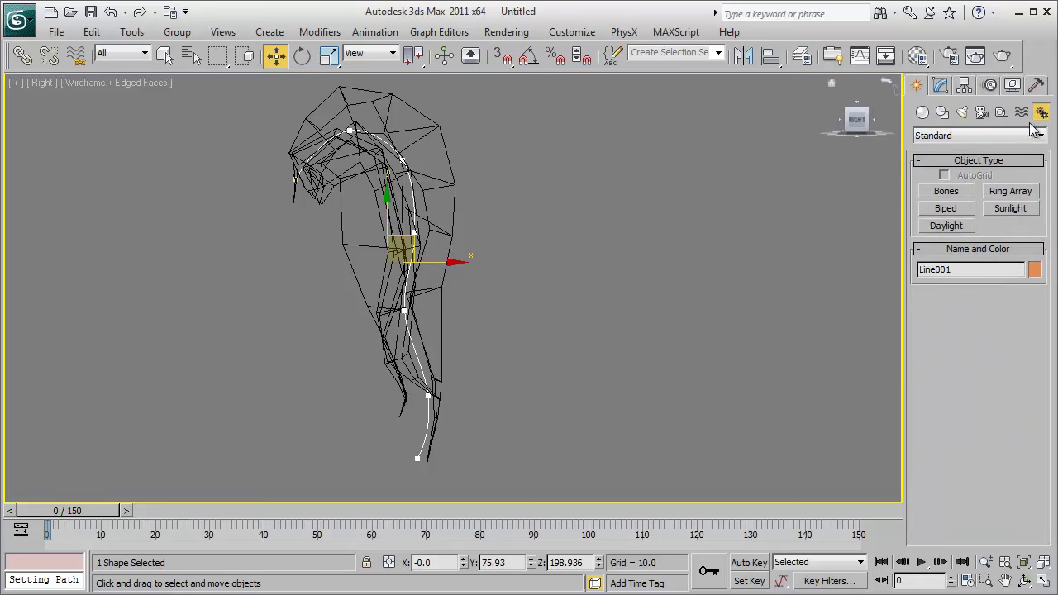
left_click(943, 193)
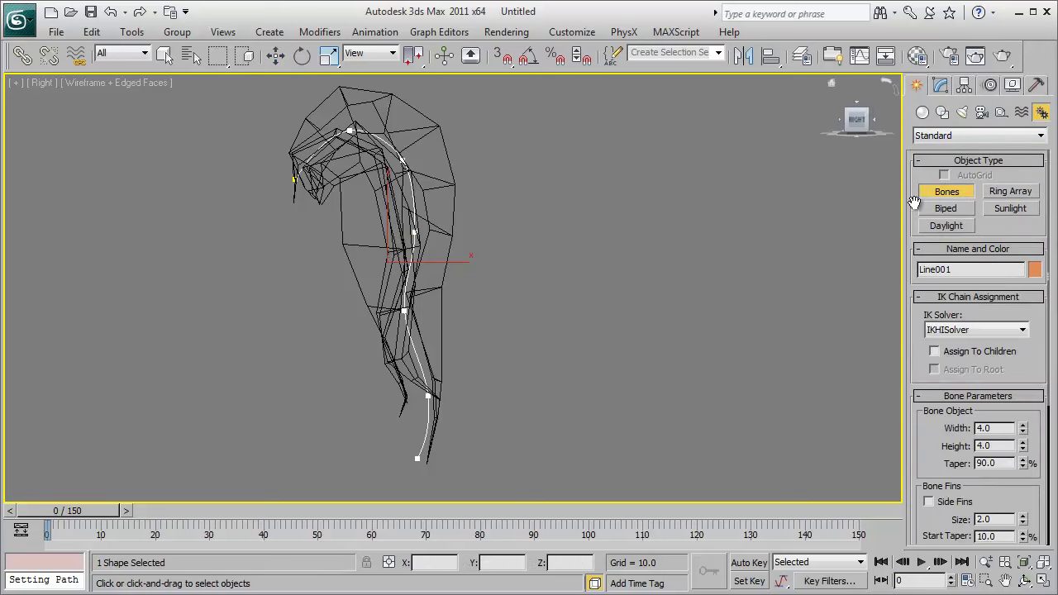
left_click(294, 181)
left_click(352, 134)
left_click(404, 169)
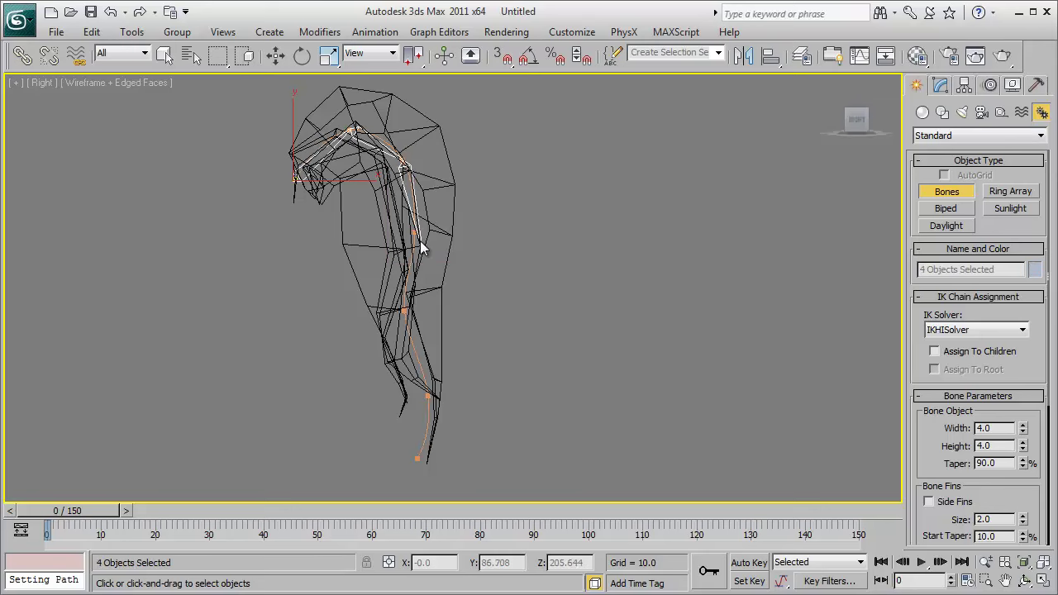
left_click(413, 240)
left_click(405, 311)
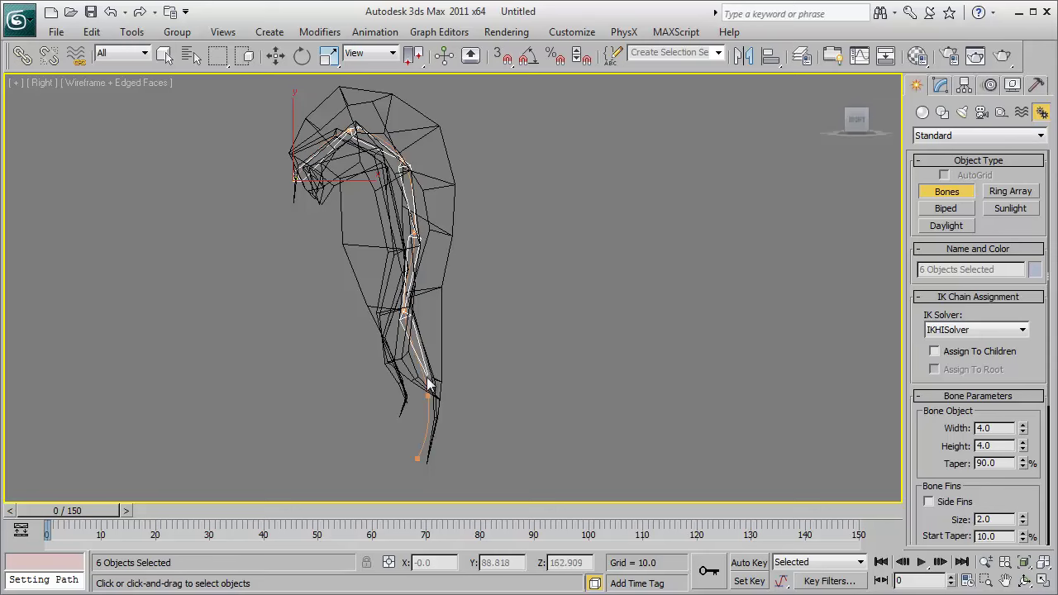
left_click(427, 396)
right_click(418, 467)
key("w")
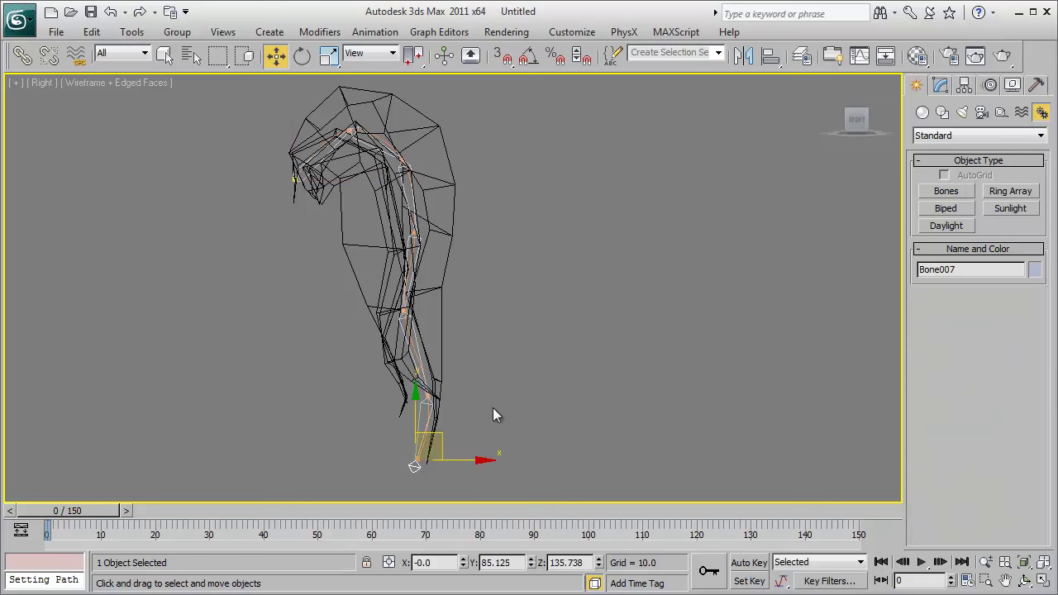
- Freeze the hair mesh through its object properties, with Show Frozen in Gray off
left_click(306, 179)
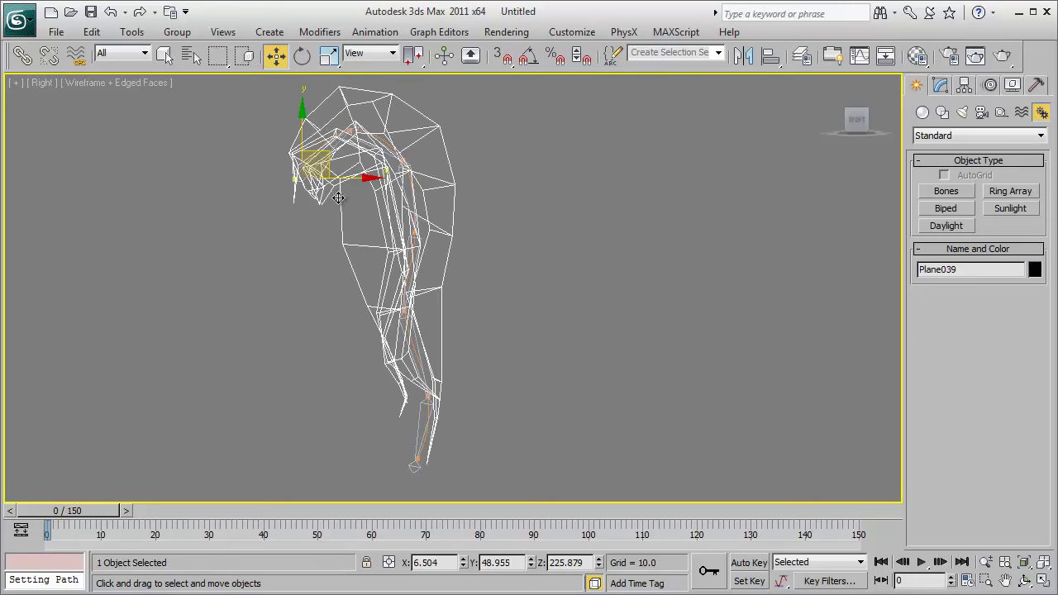
left_click(293, 263)
right_click(339, 236)
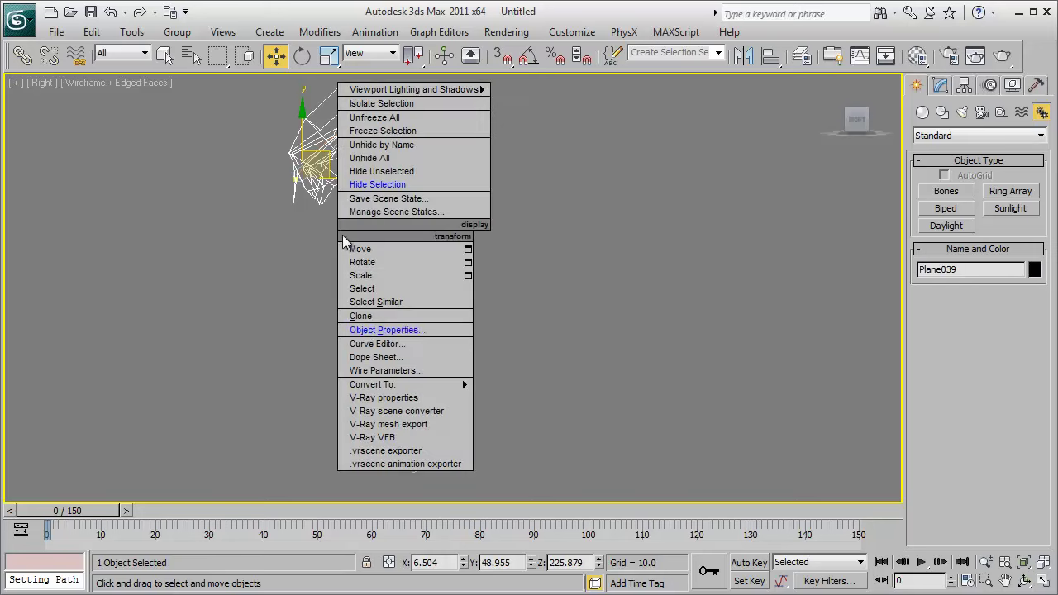
left_click(364, 330)
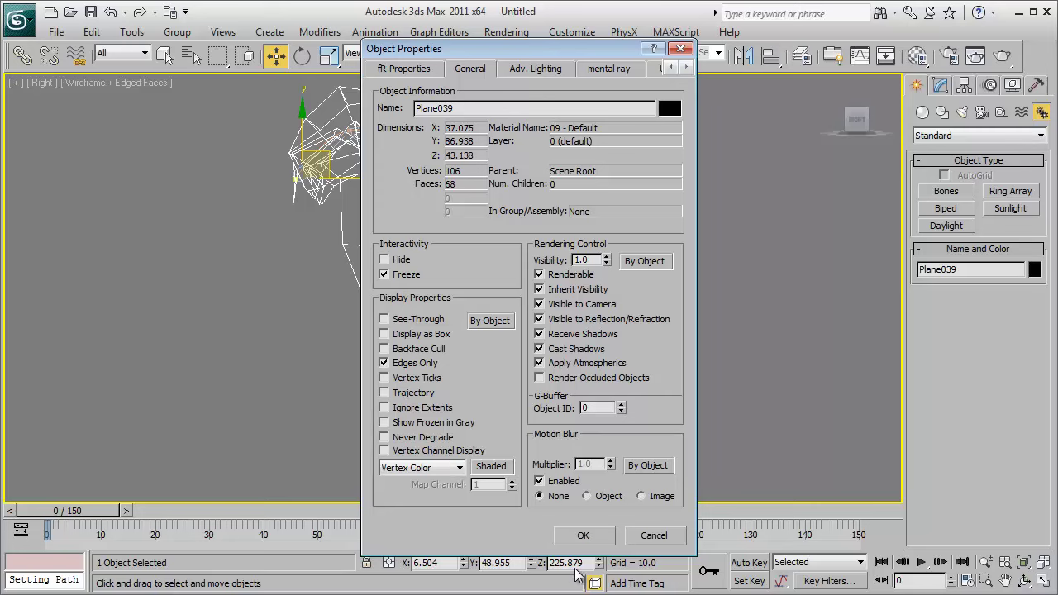
left_click(584, 536)
- Apply a SplineIK Solver from the first bone to the end bone, using the drawn line as its path
left_click(306, 174)
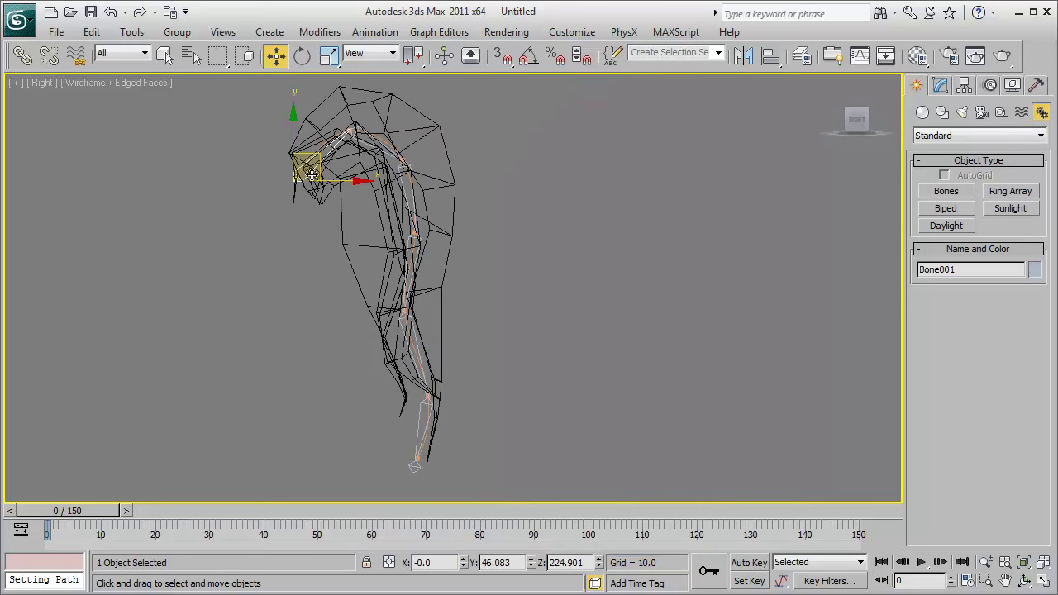
left_click(375, 32)
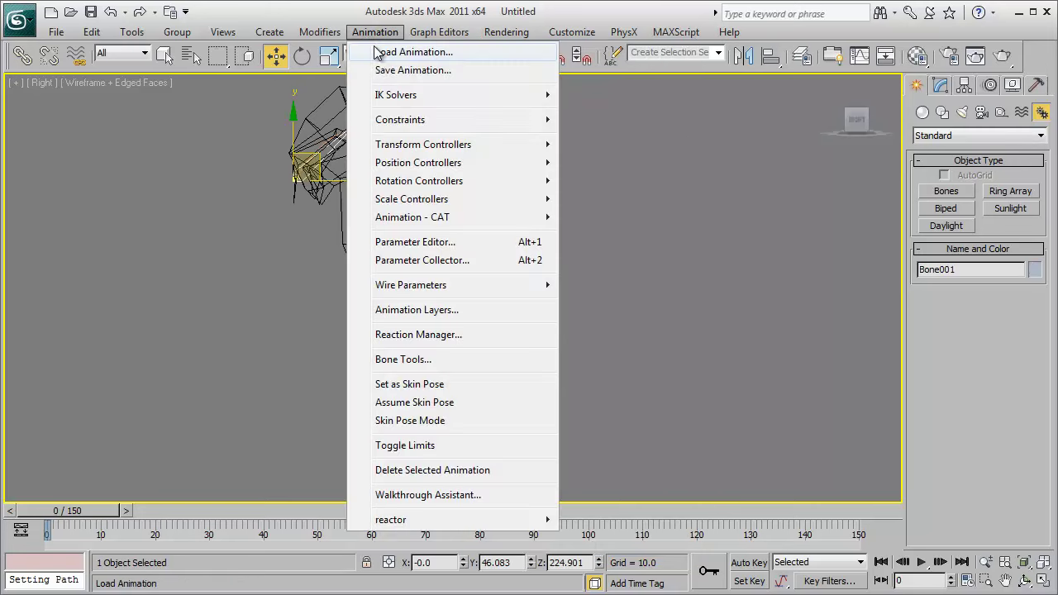
mouse_move(382, 98)
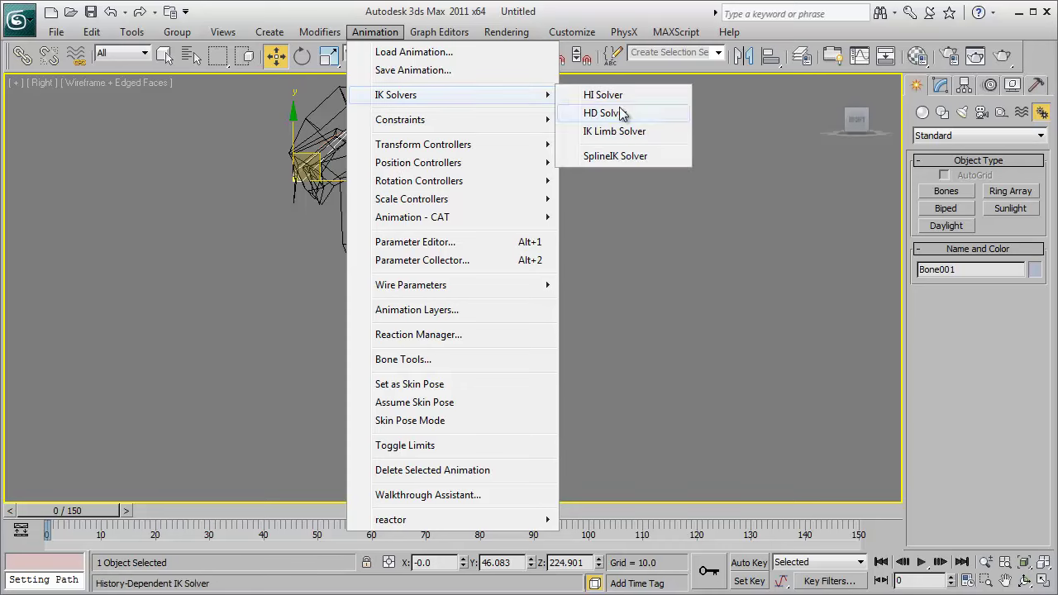
left_click(615, 161)
left_click(411, 465)
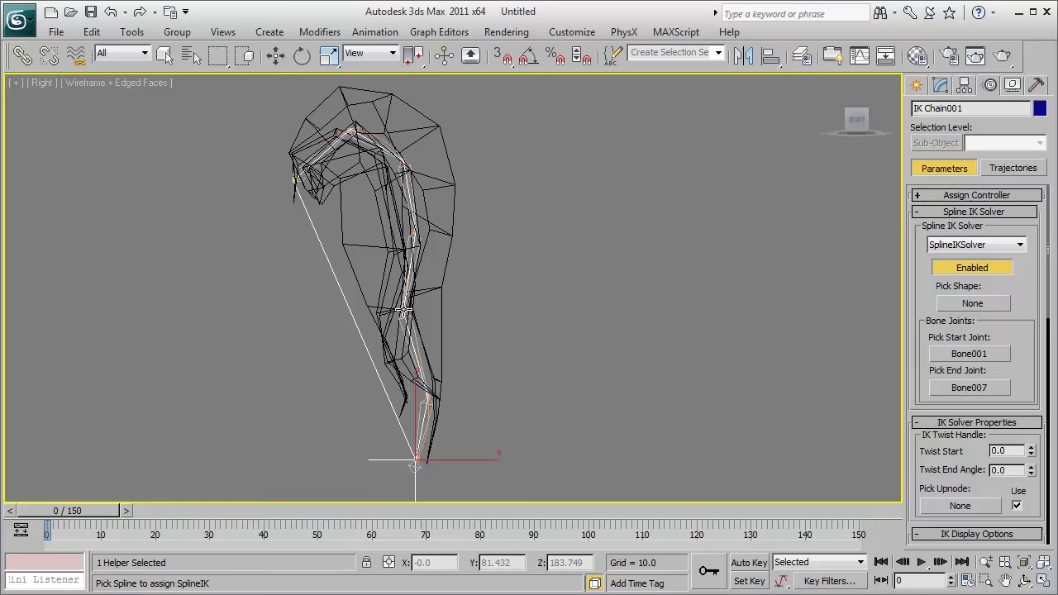
left_click(295, 180)
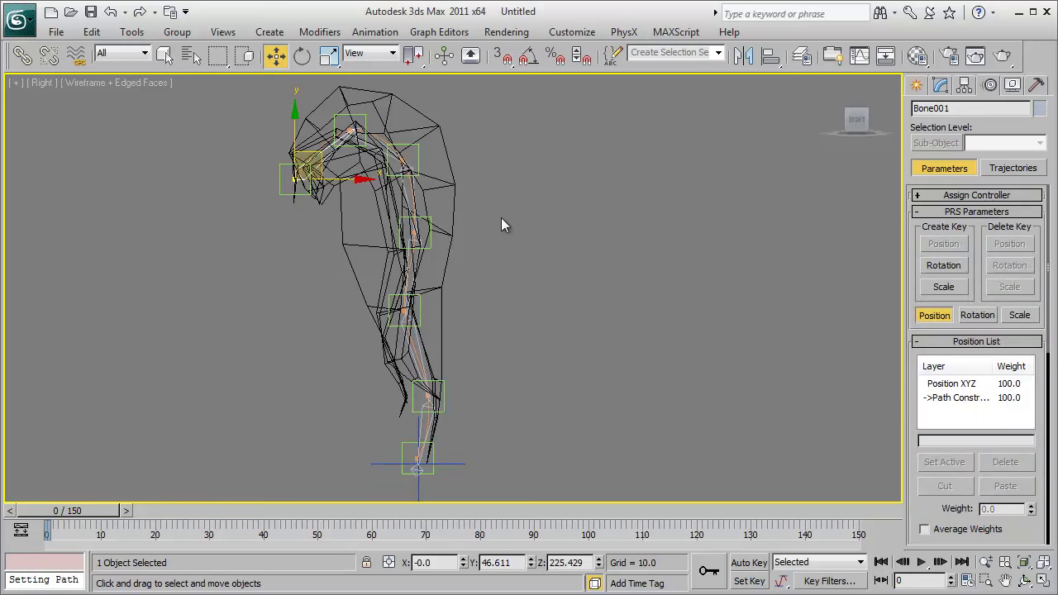
- Try moving the point helpers along the spline to test how the bone chain follows
left_click(419, 157)
left_click_drag(436, 141, 453, 206)
right_click(454, 207)
mouse_move(425, 246)
left_mouse_down()
mouse_move(481, 225)
mouse_move(396, 252)
mouse_move(425, 244)
left_mouse_up()
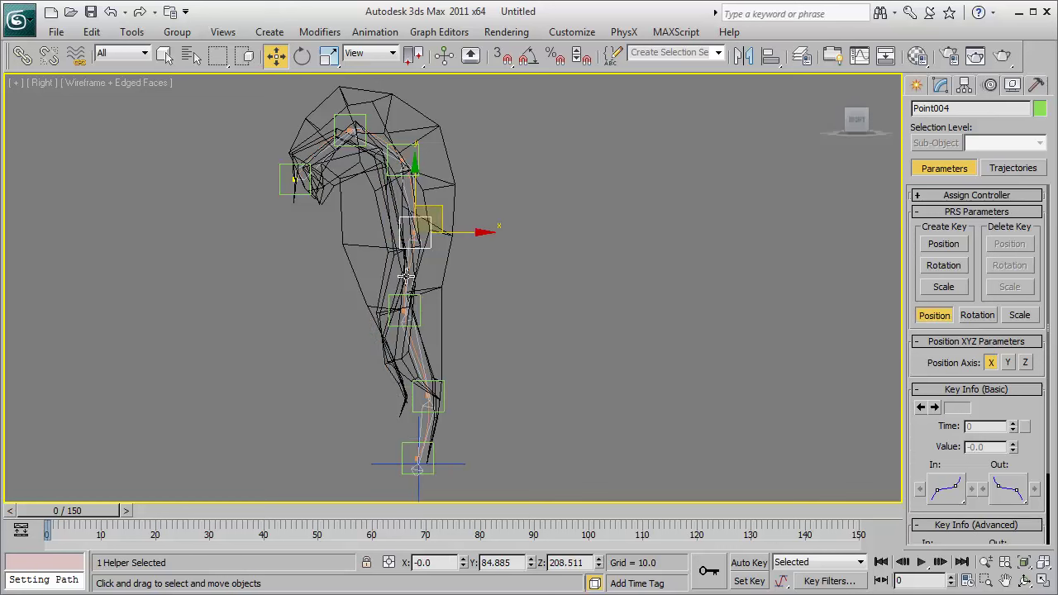
mouse_move(422, 305)
left_mouse_down()
mouse_move(366, 301)
mouse_move(439, 307)
mouse_move(413, 299)
mouse_move(420, 304)
left_mouse_up()
mouse_move(439, 384)
left_mouse_down()
mouse_move(403, 374)
mouse_move(441, 384)
left_mouse_up()
mouse_move(296, 182)
left_mouse_down()
mouse_move(290, 193)
mouse_move(301, 197)
left_mouse_up()
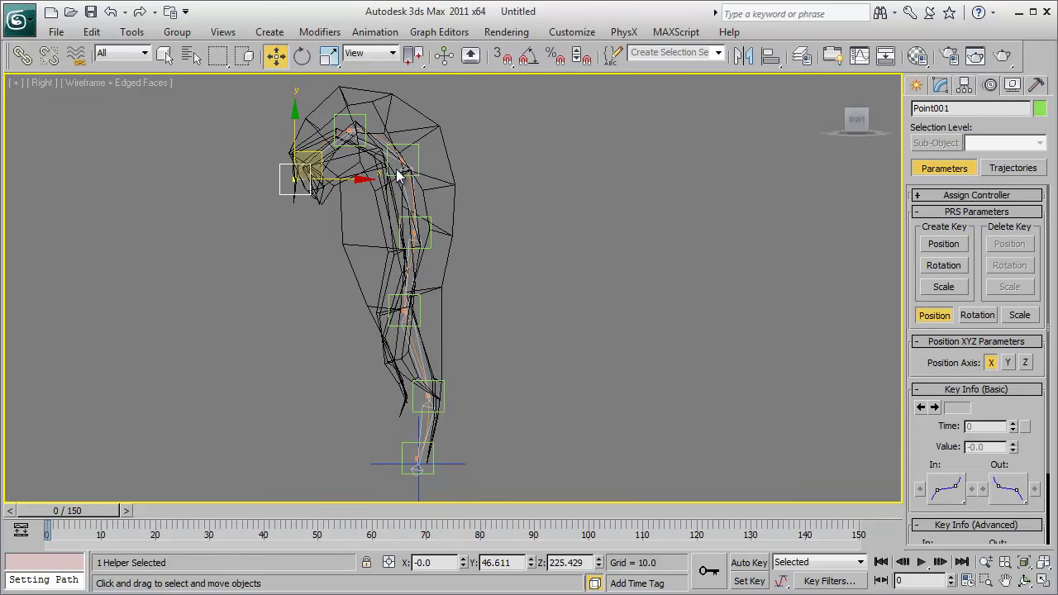
- Examine the bone chain and its point helpers from several angles and viewports
middle_click_drag(526, 258, 531, 261, "alt")
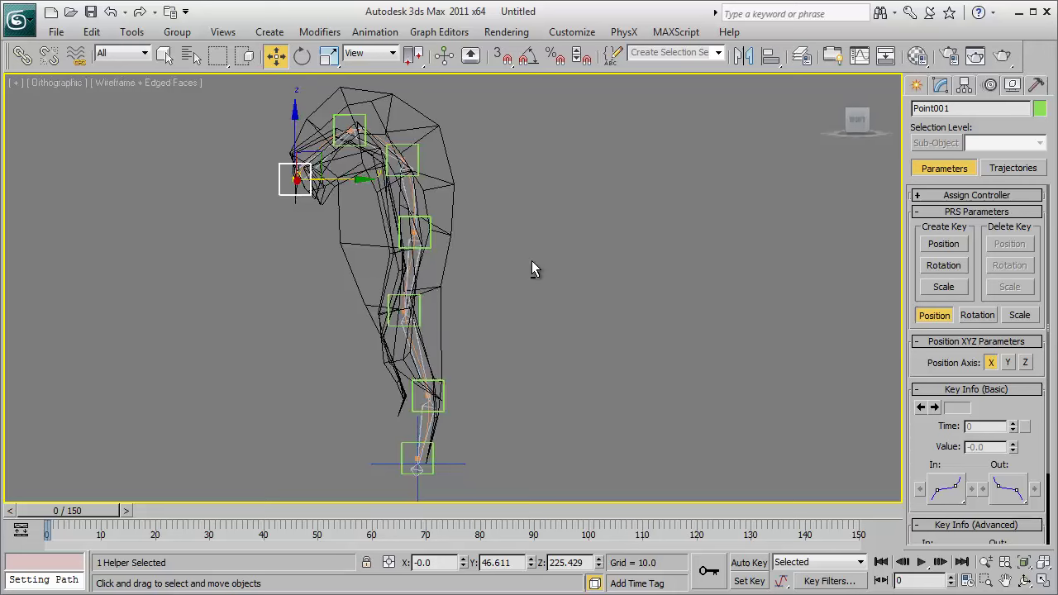
key("alt+w")
middle_click_drag(658, 357, 590, 404, "alt")
key("alt+w")
middle_click_drag(444, 323, 692, 313, "alt")
key("alt+w")
middle_click_drag(290, 155, 301, 250)
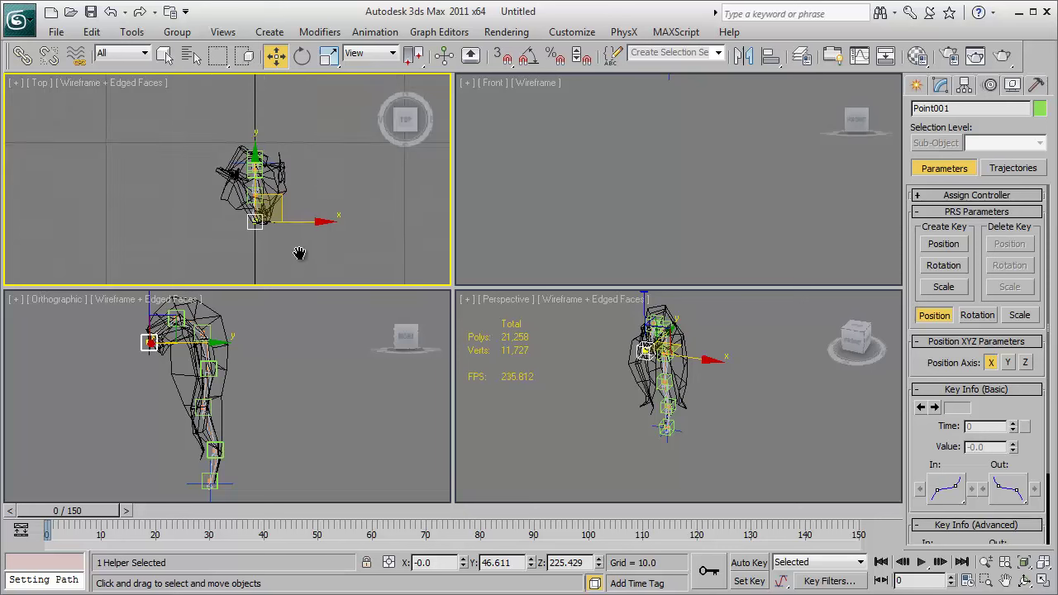
middle_click(579, 393)
key("alt+w")
middle_click_drag(527, 362, 447, 291, "alt")
- Create a dummy helper in the Top view, just beyond the point helper at the root of the chain
left_click(917, 86)
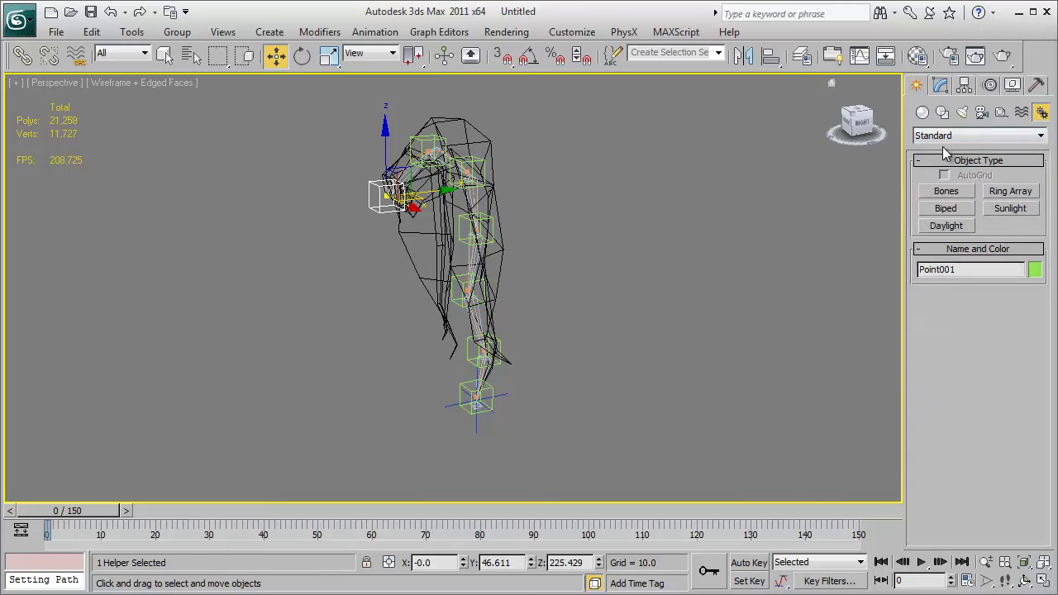
left_click(1003, 114)
left_click(947, 191)
key("alt+w")
middle_click(318, 236)
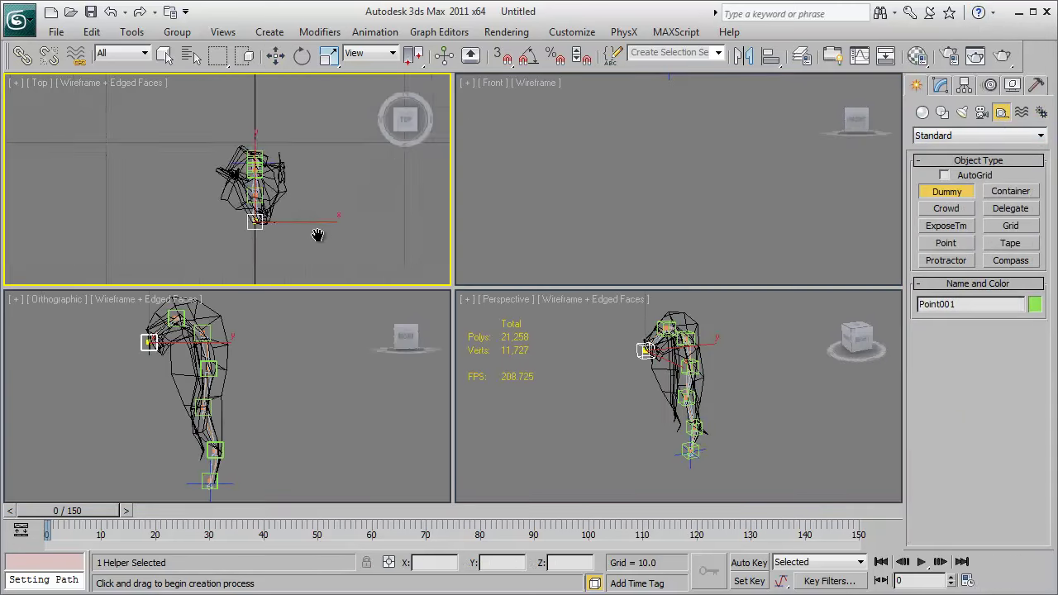
middle_click_drag(317, 235, 286, 176)
scroll(267, 179, "up", 3)
left_click_drag(215, 191, 236, 210)
key("w")
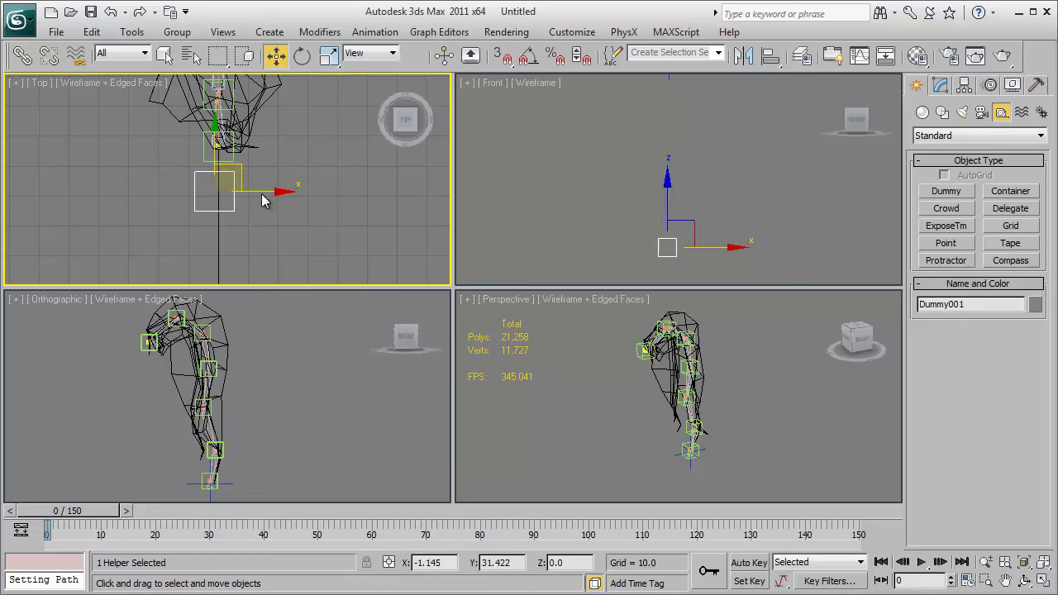
- Align the dummy to the first point helper, pivot point to pivot point, in X, Y and Z position
key("alt+a")
left_click(202, 157)
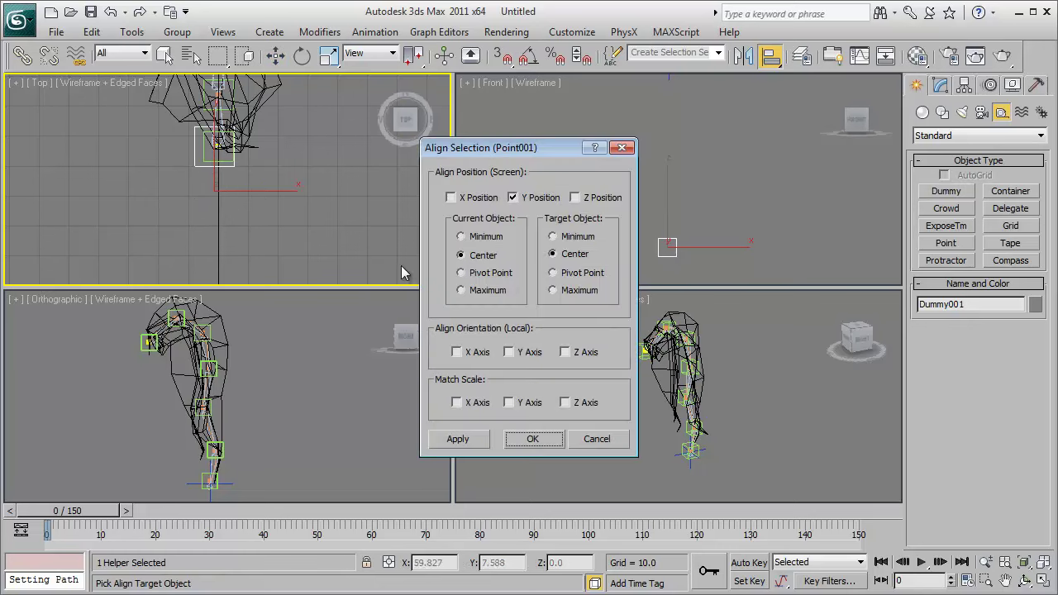
left_click(566, 275)
left_click(486, 275)
left_click(575, 197)
left_click(533, 439)
- Link the first point helper to the dummy so that the dummy becomes its parent
right_click(686, 372)
key("alt+w")
scroll(487, 315, "up", 3)
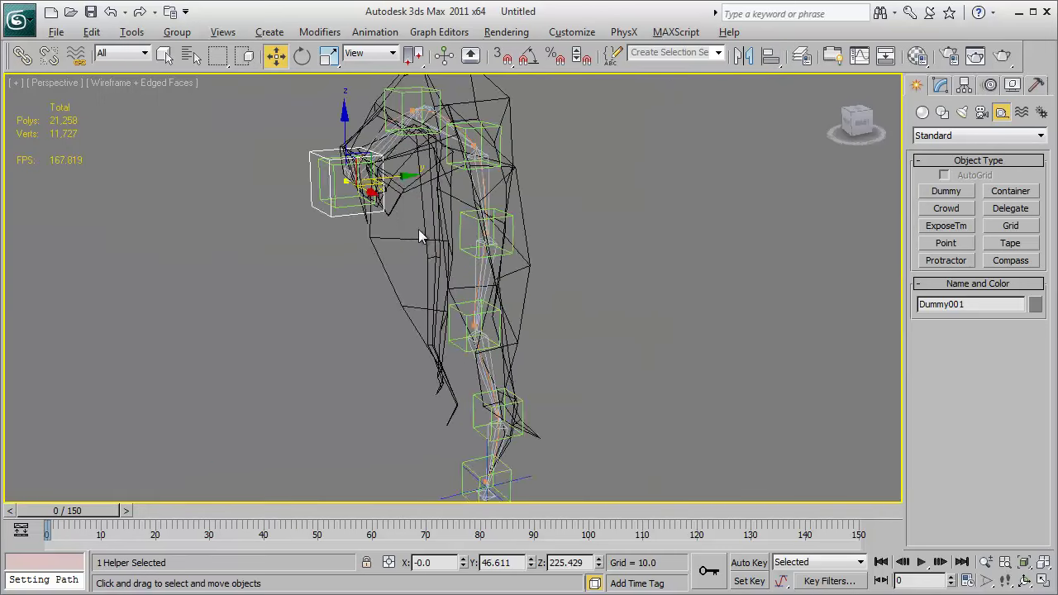
middle_click_drag(419, 235, 373, 244, "alt")
left_click(22, 56)
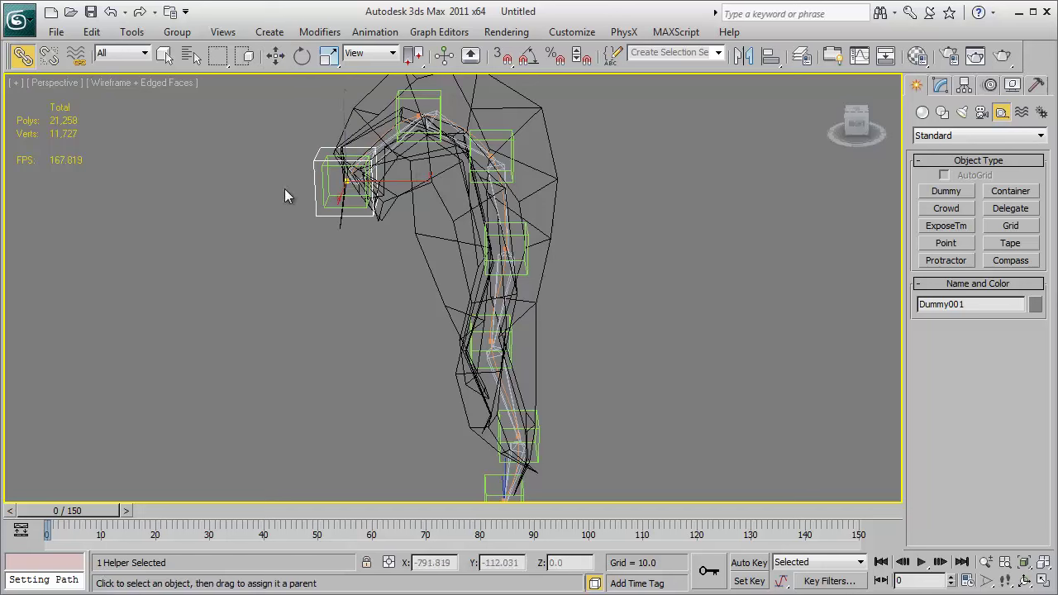
mouse_move(325, 199)
left_mouse_down()
mouse_move(315, 189)
mouse_move(324, 218)
left_mouse_up()
key("w")
- Try moving the dummy to test how the bone chain follows it
middle_click_drag(326, 219, 367, 241, "alt")
key("ctrl+z")
left_click_drag(354, 208, 353, 227)
right_click(353, 228)
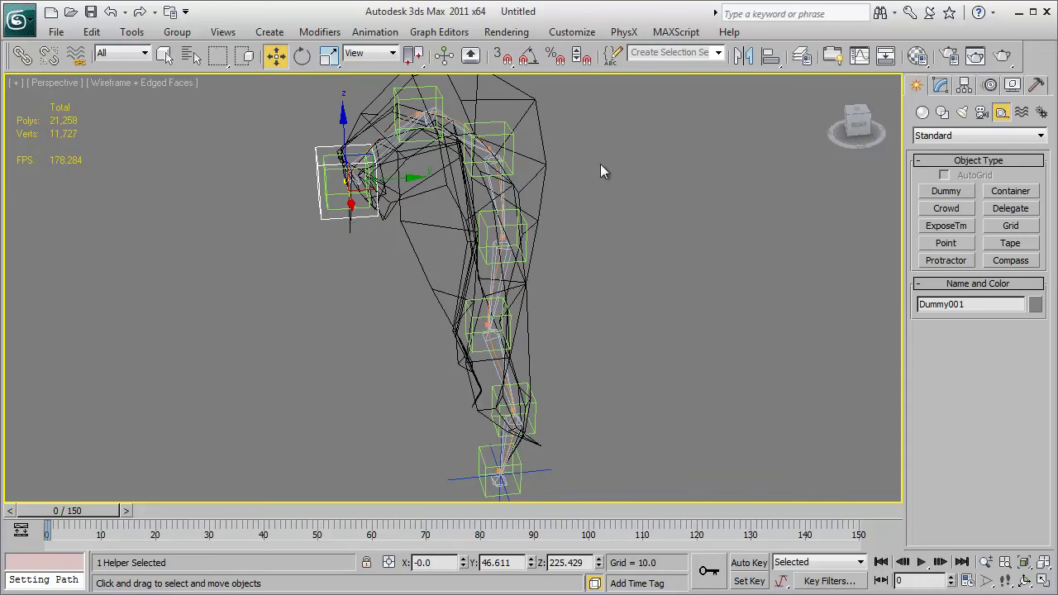
- Assign a Spring position controller to Point002 and set its spring properties window aside
scroll(561, 257, "down", 3)
mouse_move(557, 277)
middle_mouse_down("alt")
mouse_move(569, 279)
mouse_move(558, 283)
middle_mouse_up("alt")
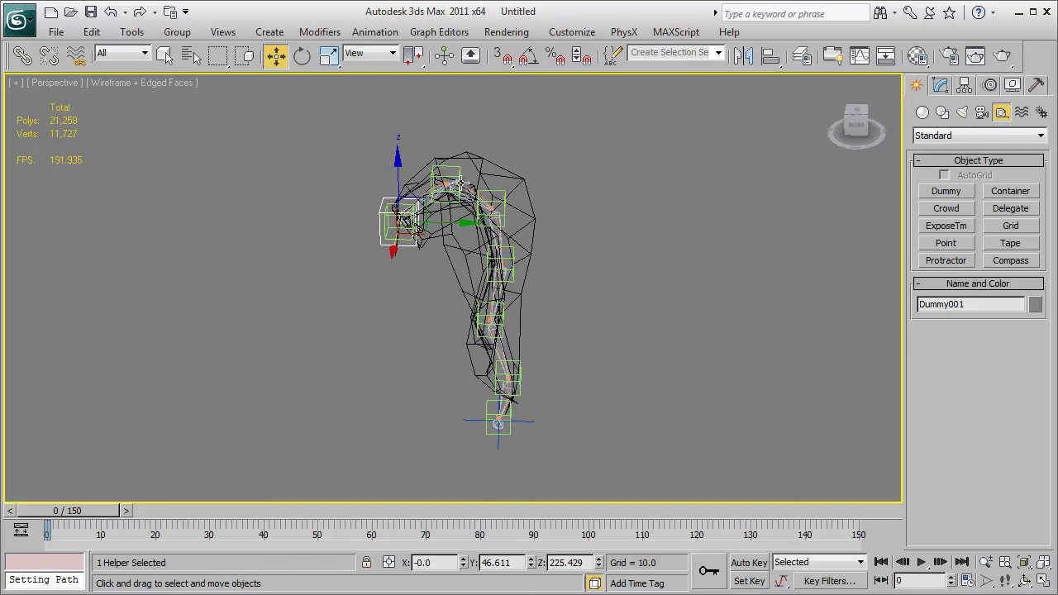
left_click(455, 172)
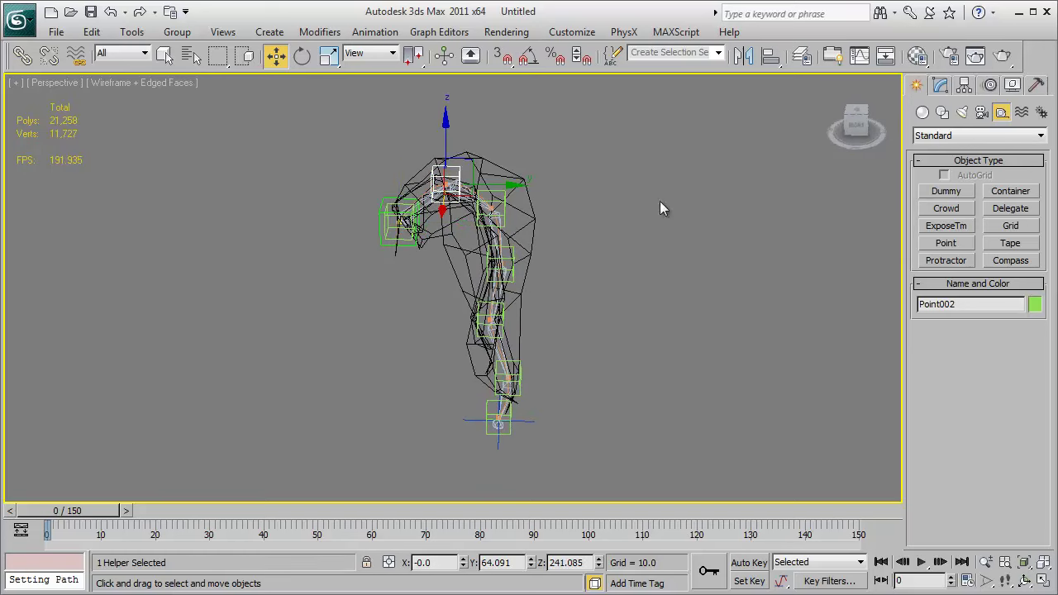
left_click(989, 87)
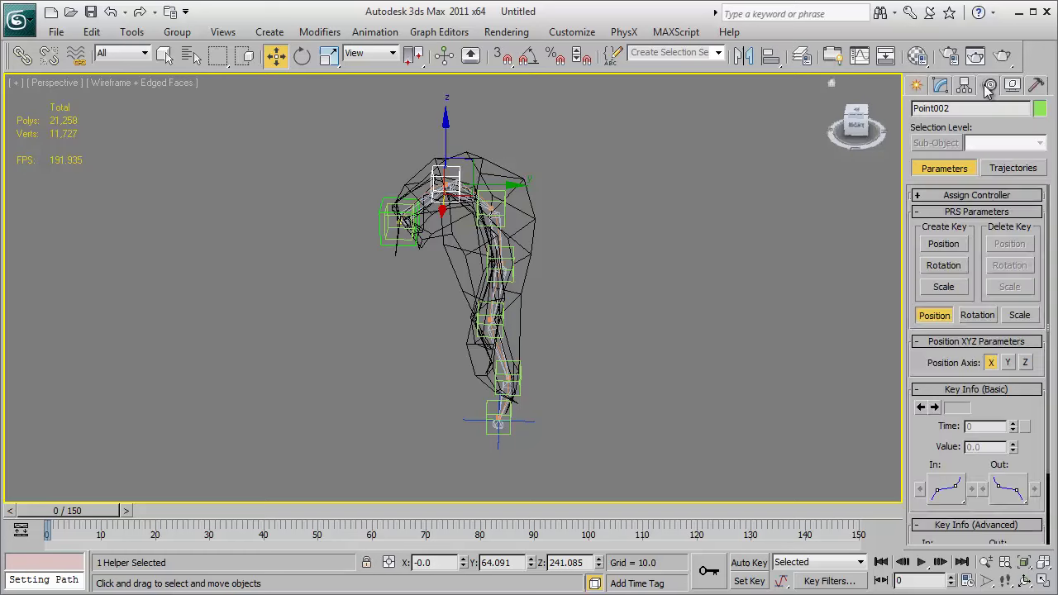
left_click(949, 195)
left_click(980, 245)
left_click(923, 213)
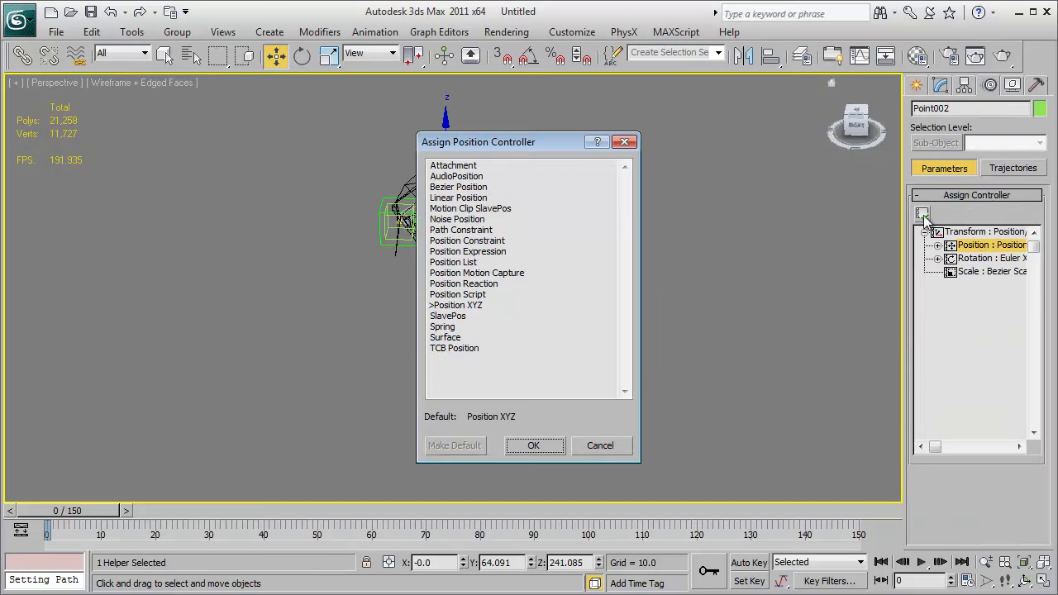
left_click(463, 329)
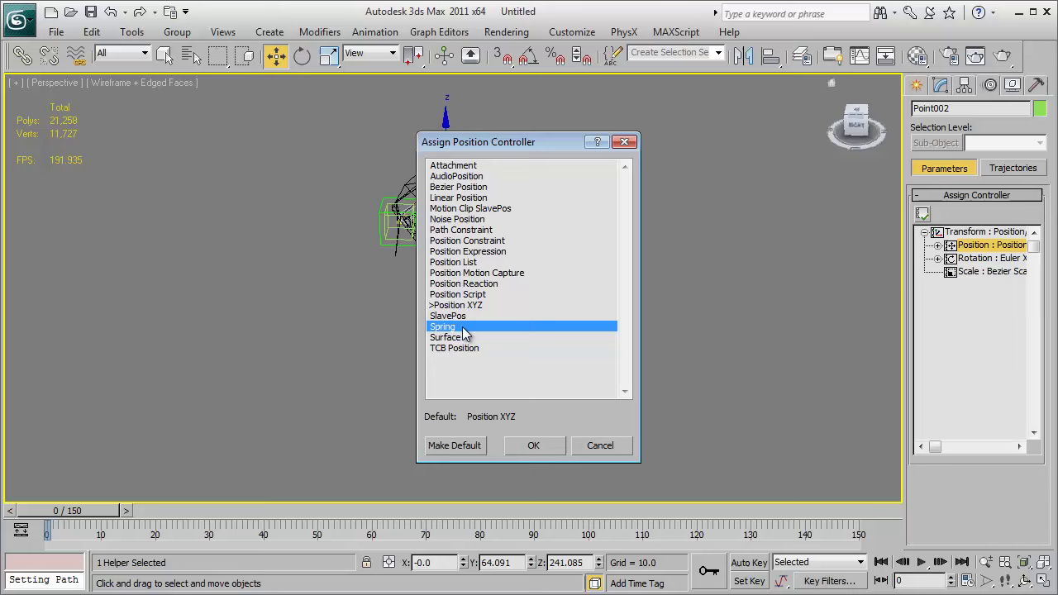
left_click(533, 446)
left_click_drag(979, 250, 71, 101)
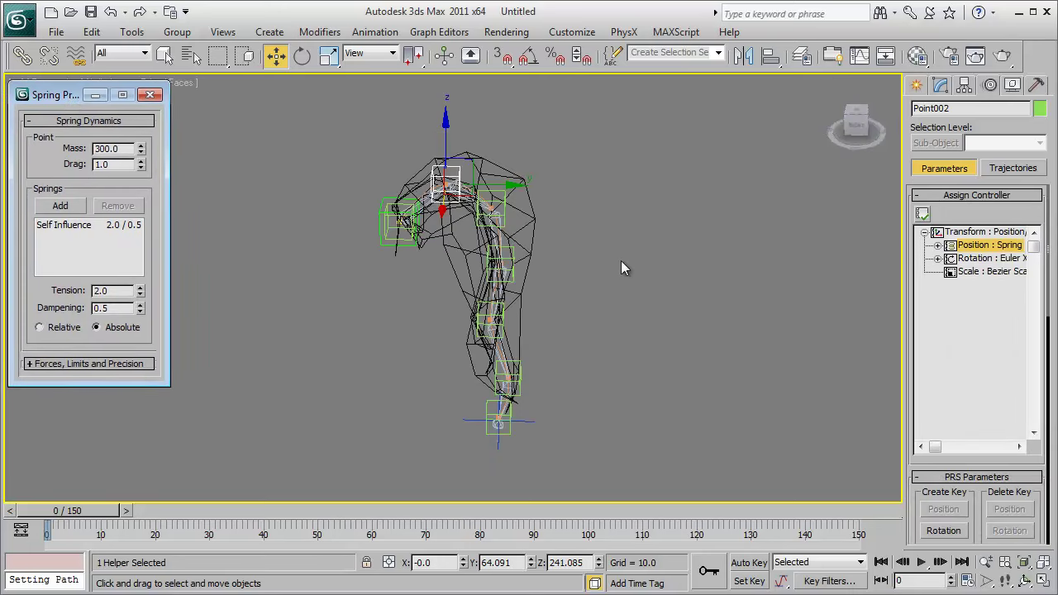
- Assign a Spring position controller to Point003 and place its properties window beside the first one
middle_click_drag(584, 247, 632, 202)
left_click(594, 174)
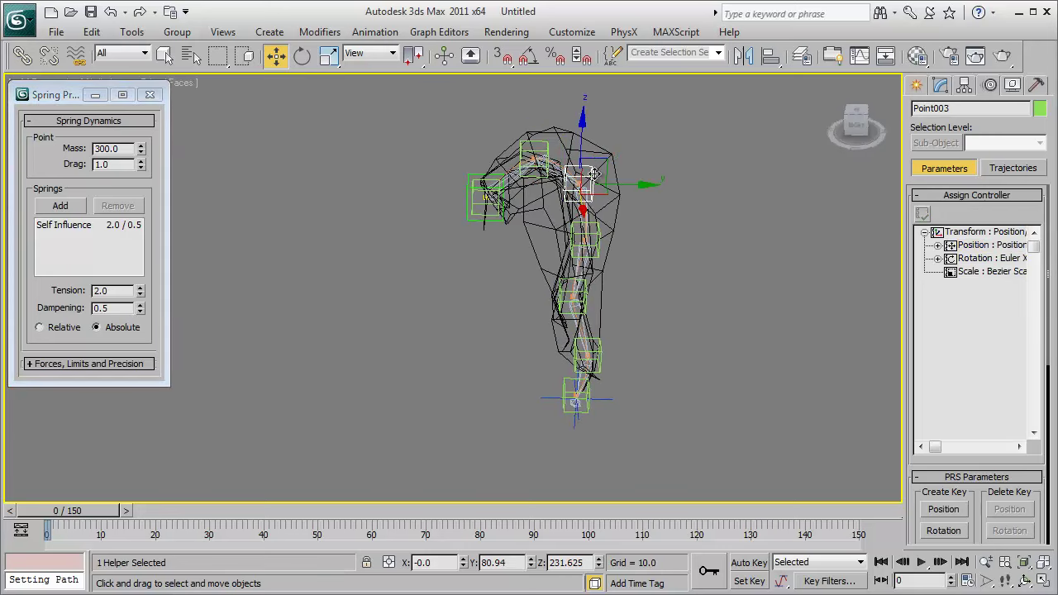
left_click(964, 246)
left_click(924, 214)
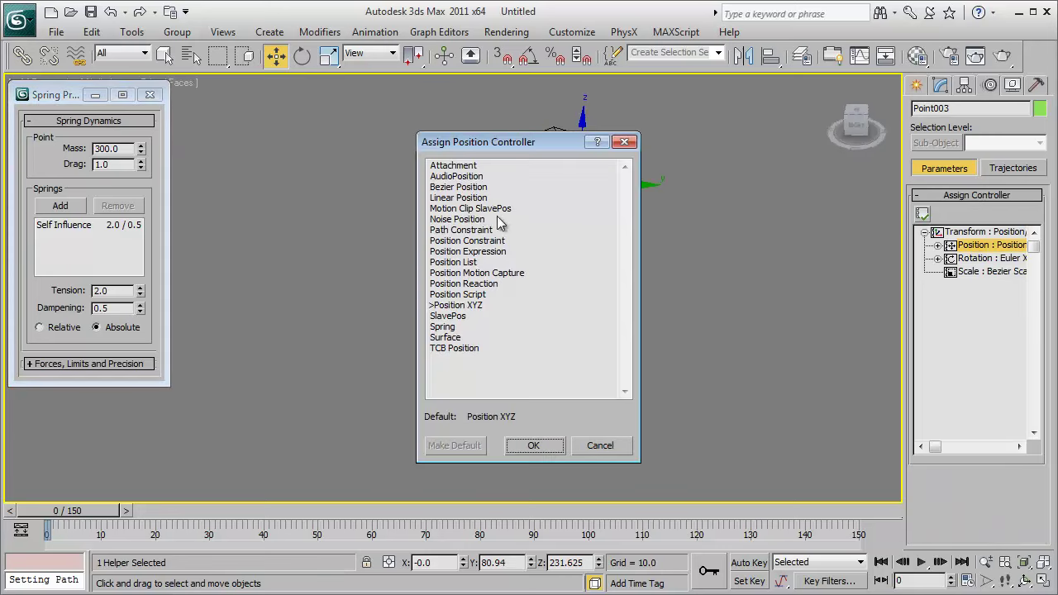
double_click(449, 327)
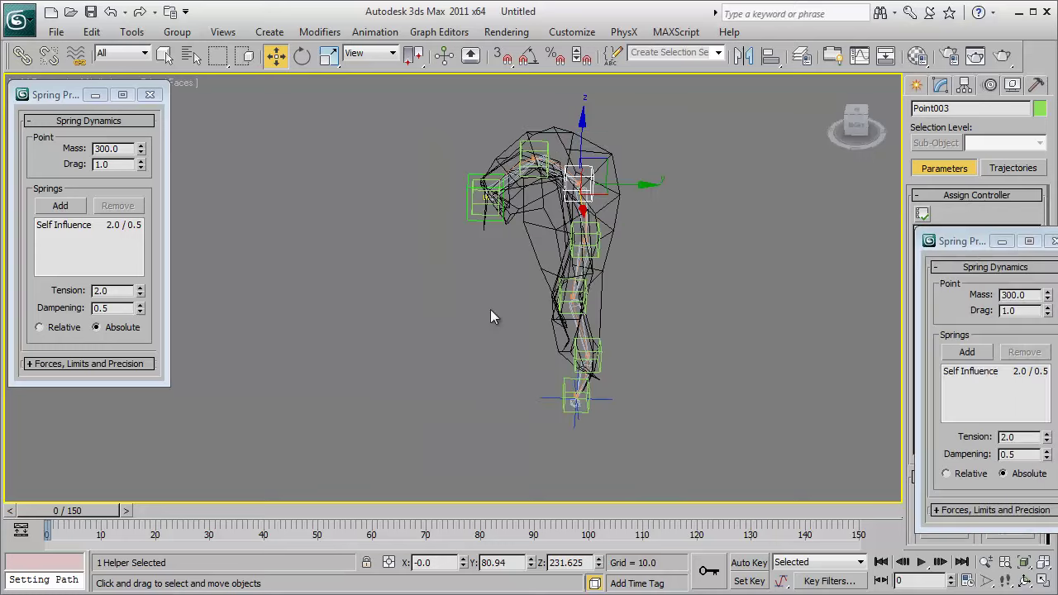
left_click_drag(969, 250, 221, 102)
- Assign a Spring position controller to Point004 and line up its properties window with the other two
left_click(585, 235)
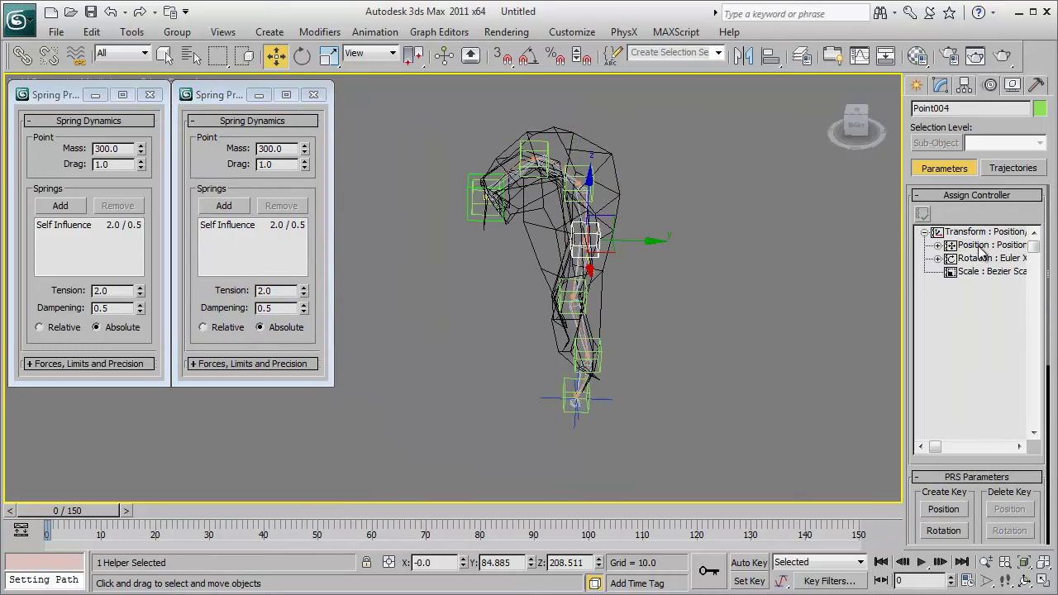
left_click(981, 245)
left_click(923, 213)
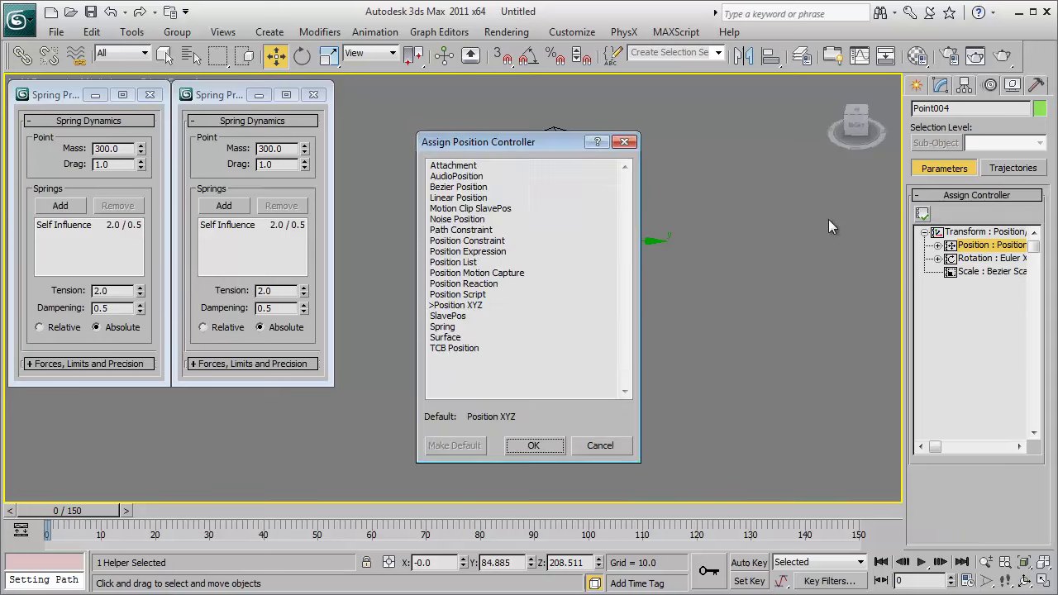
double_click(458, 328)
left_click_drag(976, 248, 392, 101)
- Assign a Spring position controller to Point005 and start a second row of properties windows with its window
middle_click_drag(667, 247, 761, 238)
left_click(686, 290)
left_click(989, 246)
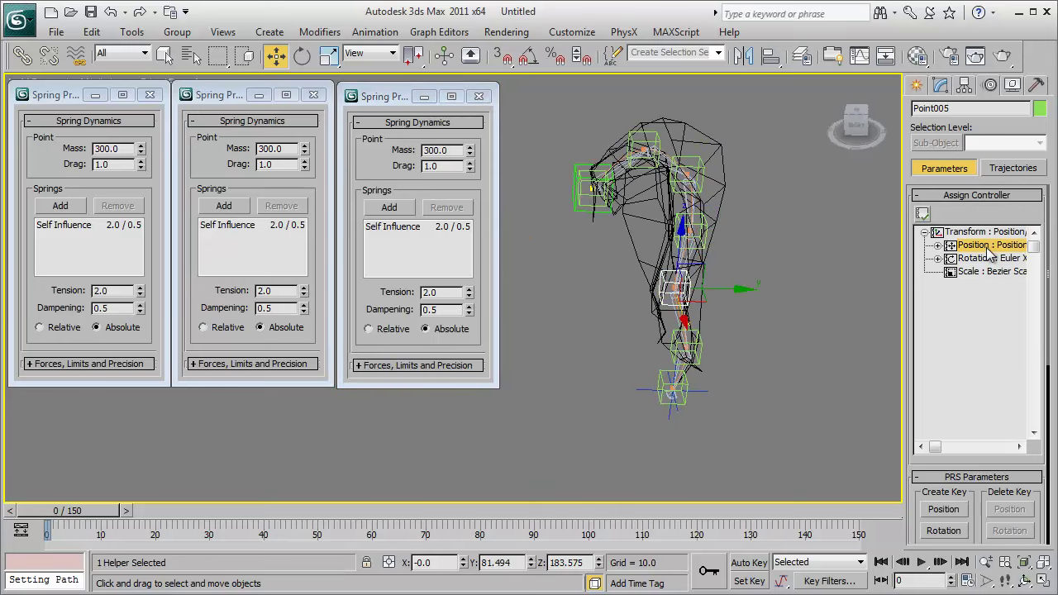
left_click(921, 213)
left_click(464, 328)
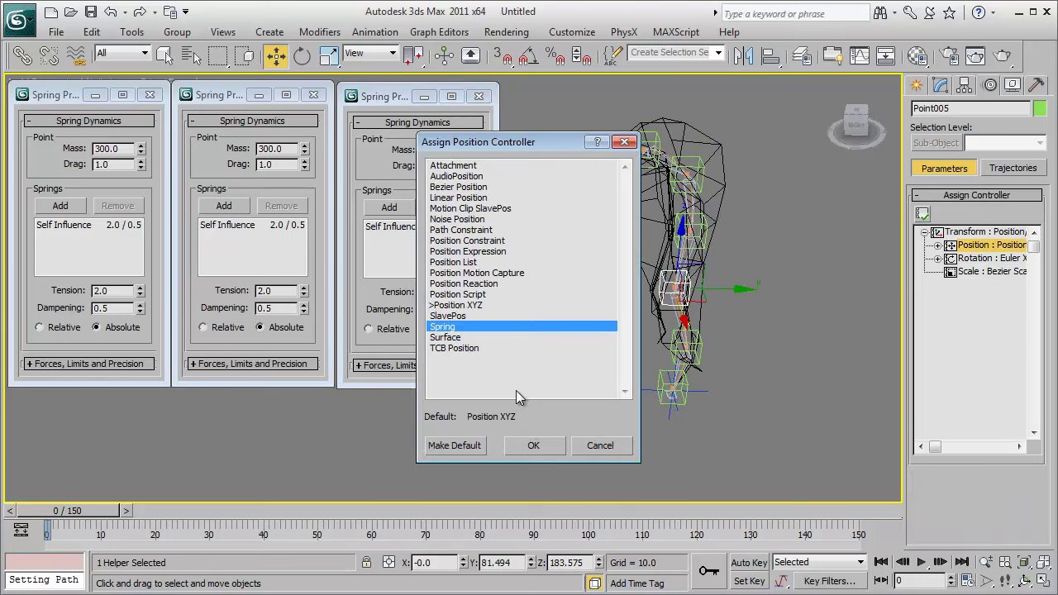
left_click(533, 446)
left_click_drag(959, 247, 64, 404)
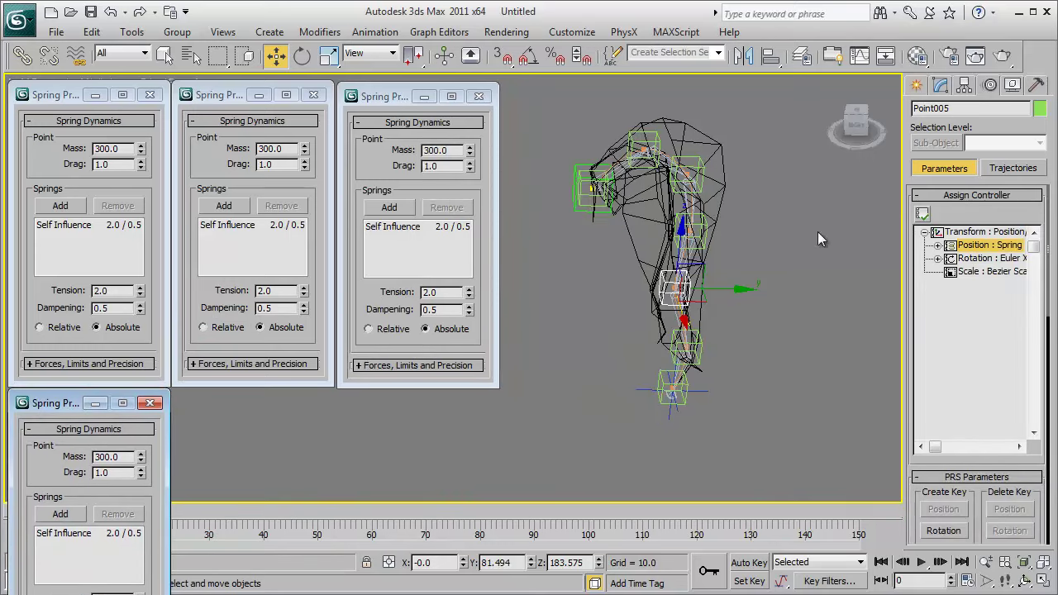
- Assign a Spring position controller to Point006 and place its properties window next in the second row
left_click(691, 343)
left_click(980, 245)
left_click(923, 214)
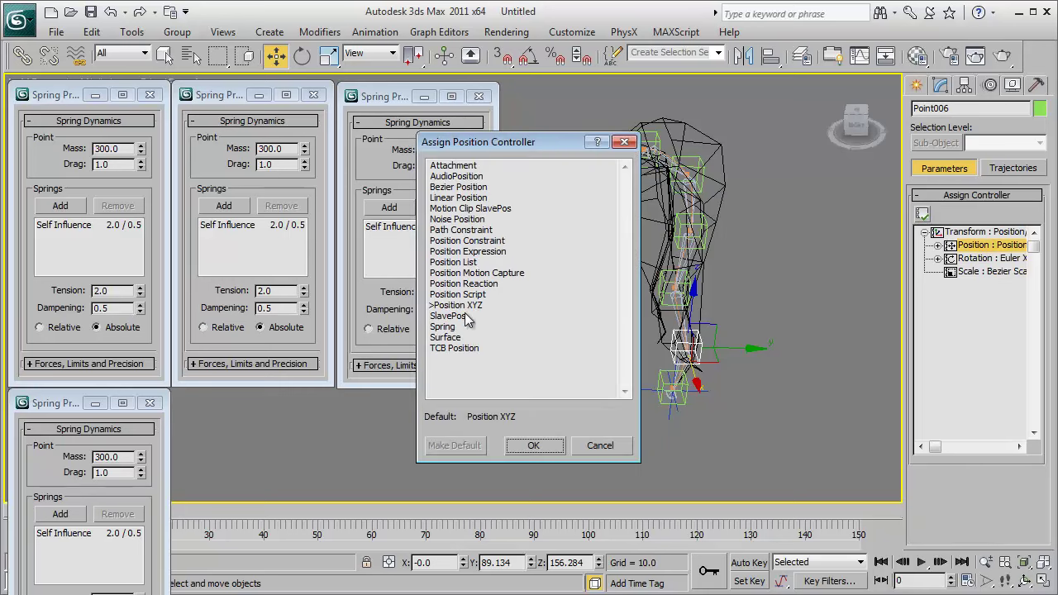
left_click(443, 328)
left_click(533, 446)
left_click_drag(951, 242, 211, 410)
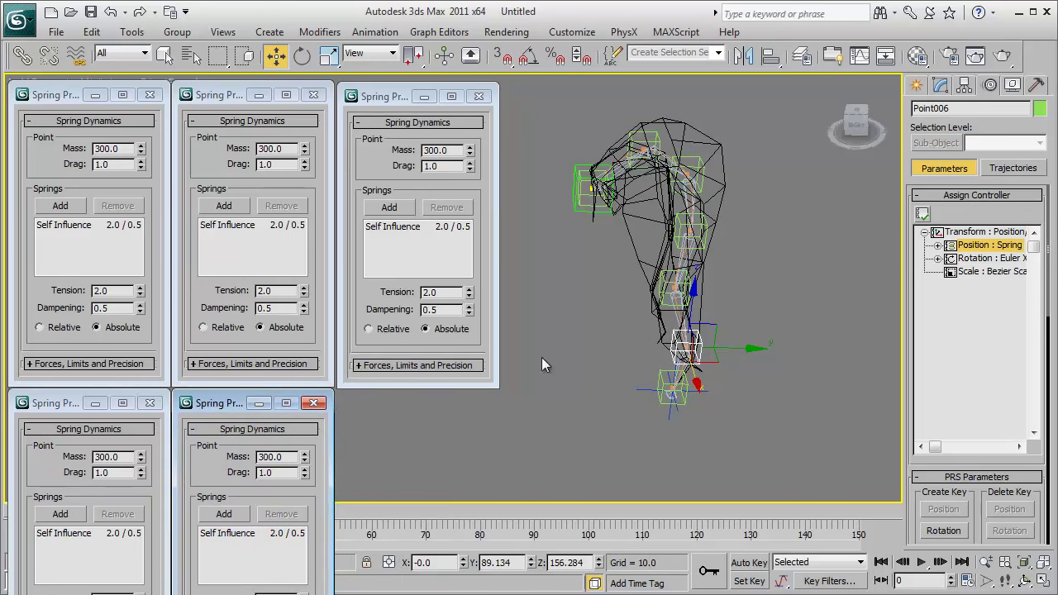
- Assign a Spring position controller to Point007 and place its properties window at the end of the second row
left_click(686, 387)
left_click(974, 245)
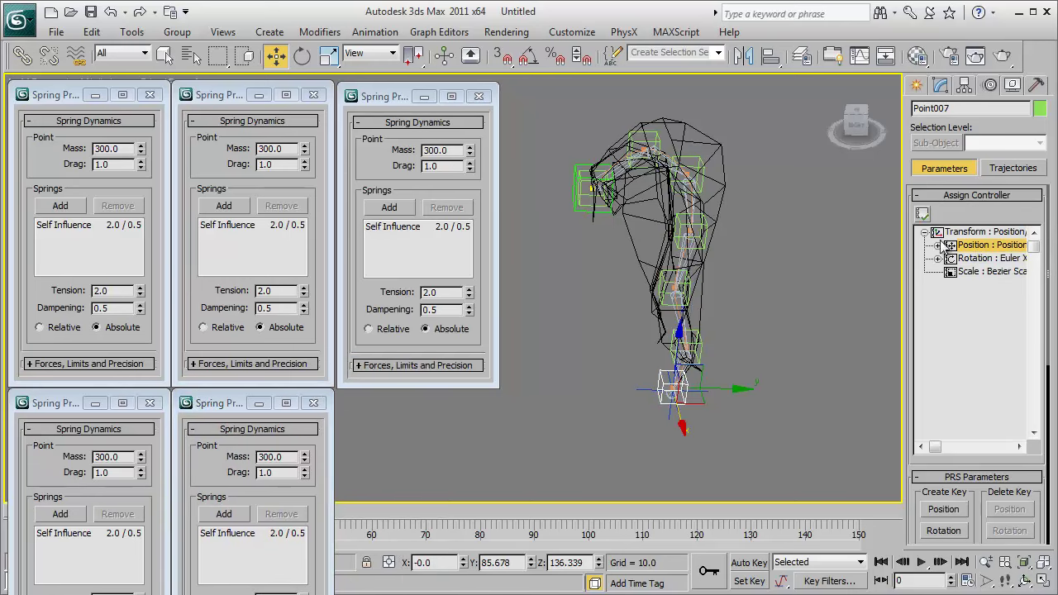
left_click(923, 214)
left_click(471, 328)
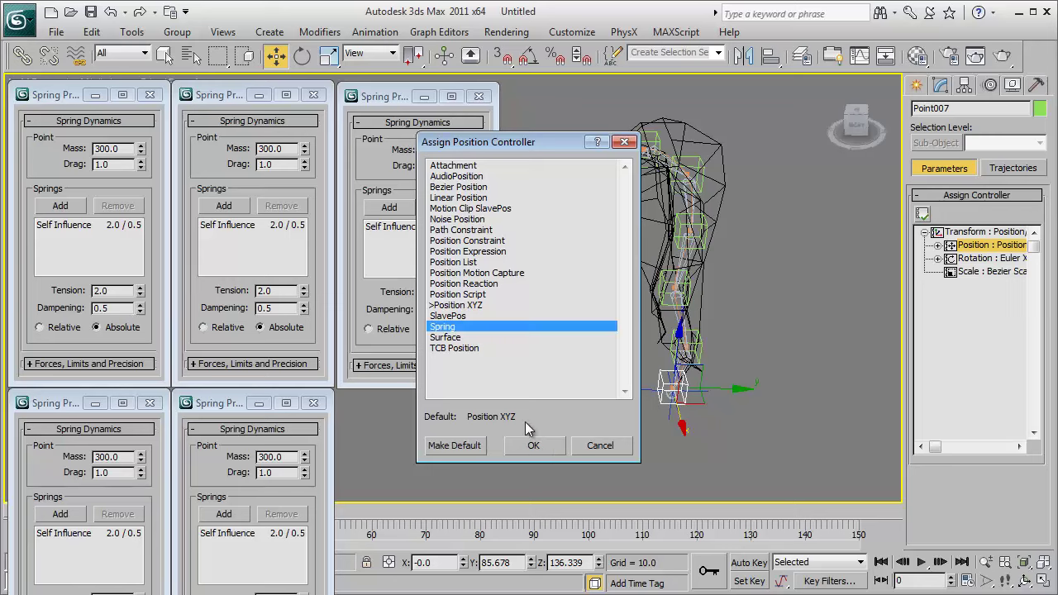
left_click(534, 445)
left_click_drag(951, 244, 372, 413)
- Unhide the head mesh so it shows together with the hair rig
middle_click_drag(733, 262, 671, 289)
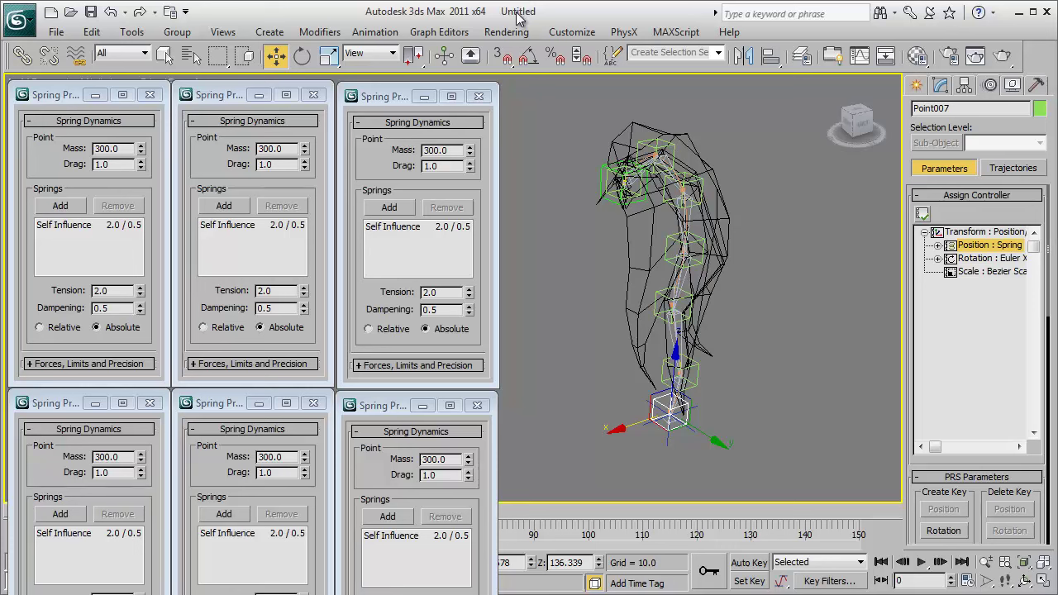
middle_click_drag(644, 187, 745, 243, "alt")
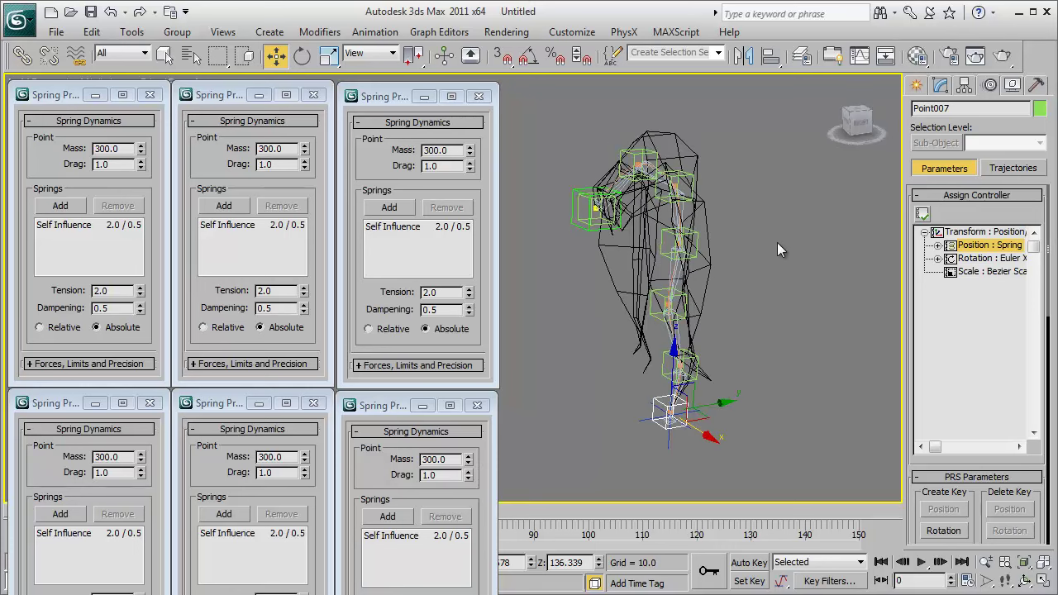
right_click(775, 242)
left_click(827, 173)
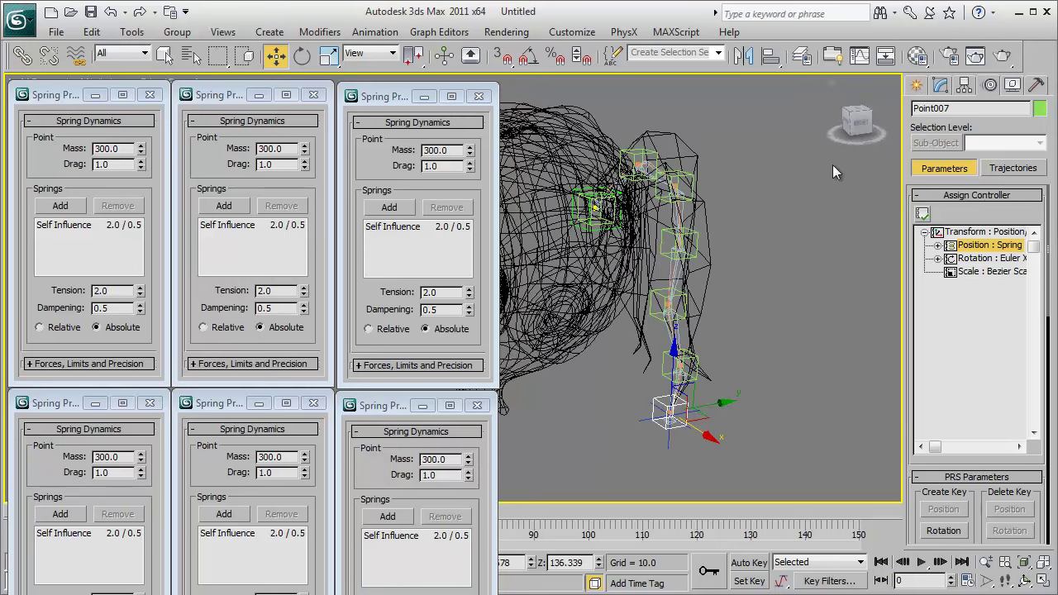
middle_click_drag(734, 258, 825, 266)
scroll(766, 273, "down", 2)
middle_click_drag(659, 295, 761, 292)
middle_click_drag(678, 279, 715, 314, "alt")
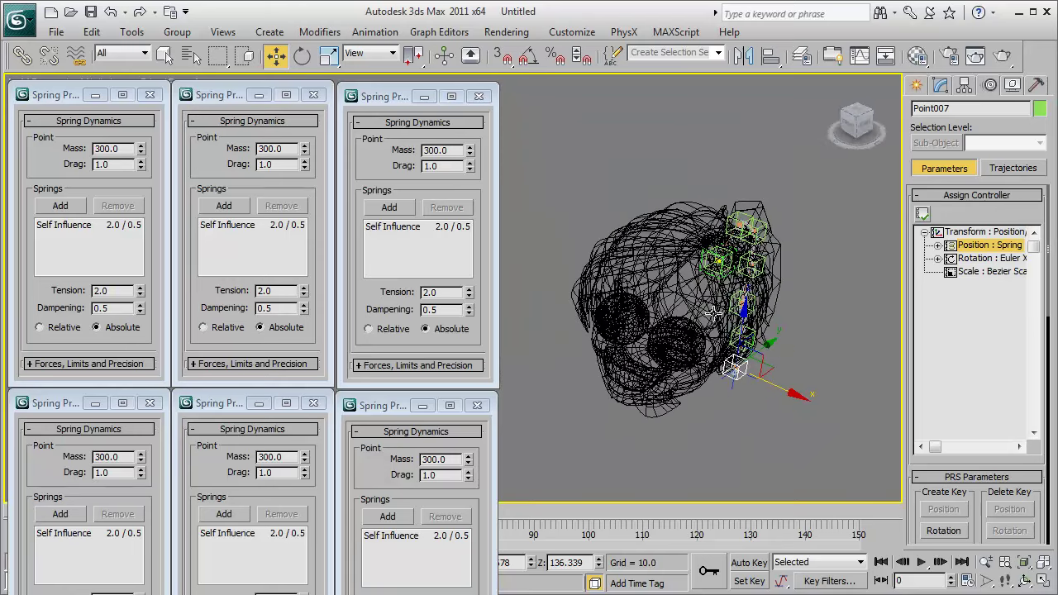
- Try drawing a dummy below the head in the Perspective view
left_click(916, 89)
left_click(923, 112)
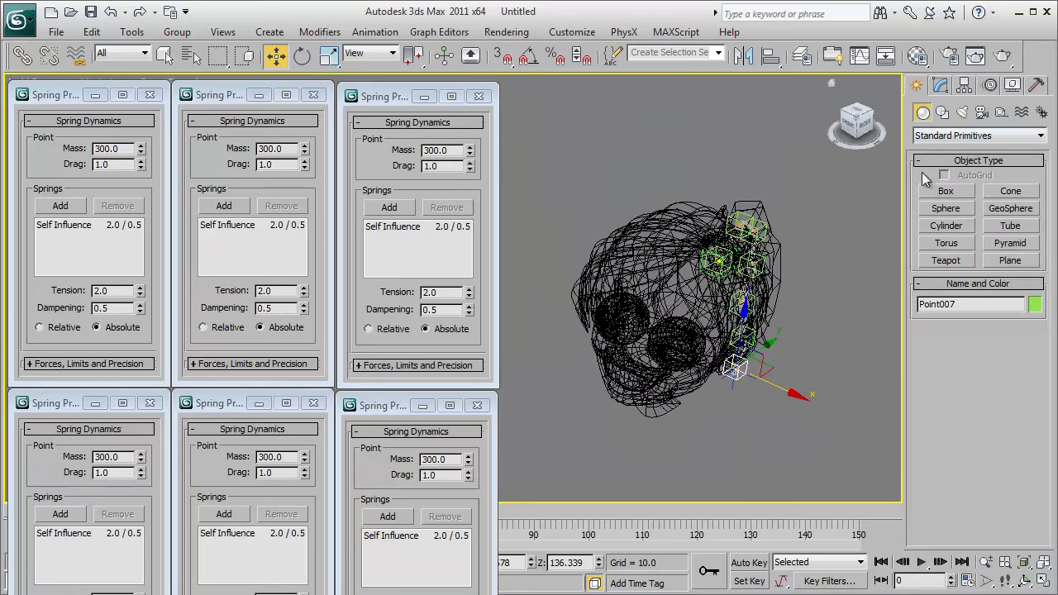
left_click(1002, 112)
left_click(947, 191)
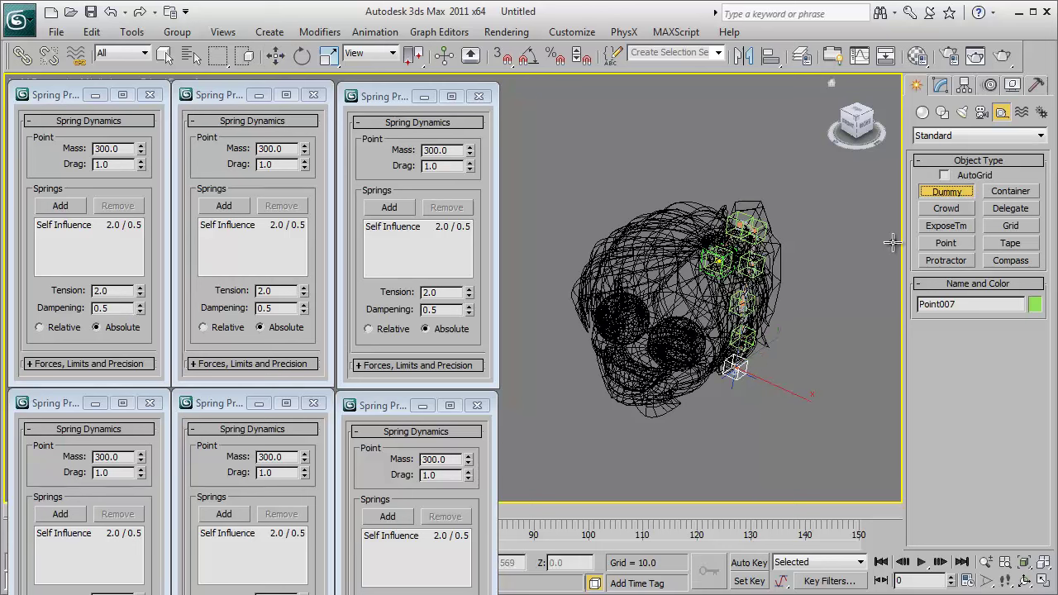
left_click_drag(654, 428, 677, 452)
- Maximize the Top view around the head and delete the misplaced dummy
key("alt+w")
right_click(605, 231)
right_click(427, 78)
key("alt+w")
middle_click_drag(612, 327, 784, 228)
scroll(711, 281, "down", 5)
middle_click_drag(607, 349, 770, 330)
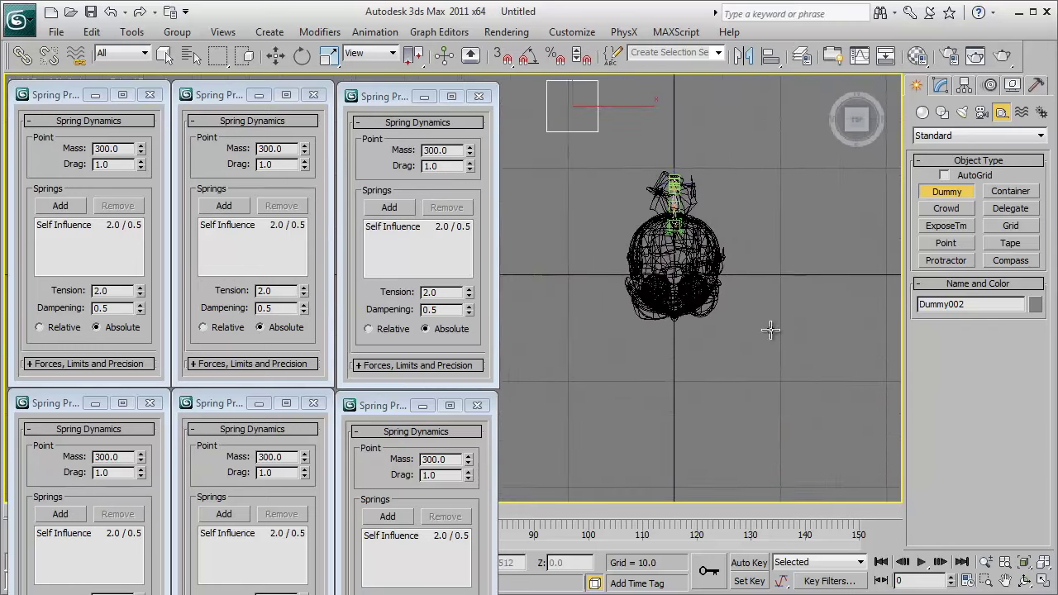
scroll(715, 306, "down", 3)
right_click(636, 246)
middle_click_drag(624, 246, 613, 280)
scroll(654, 238, "up", 2)
scroll(696, 247, "up", 2)
key("Delete")
- Draw a new dummy centred on the head and large enough to enclose it in the Top view
left_click(930, 196)
left_click_drag(719, 326, 748, 377)
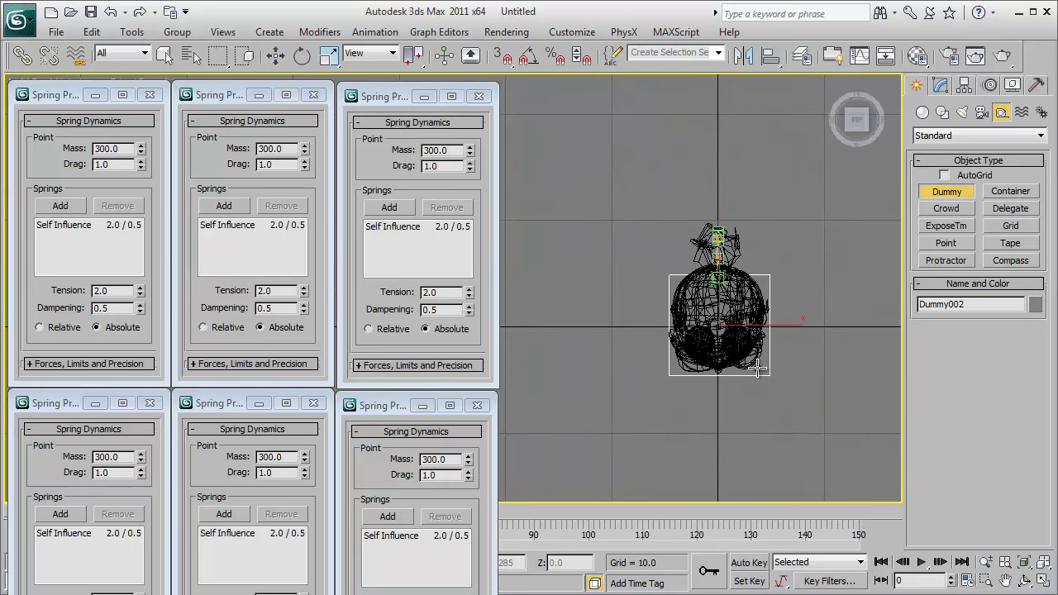
key("w")
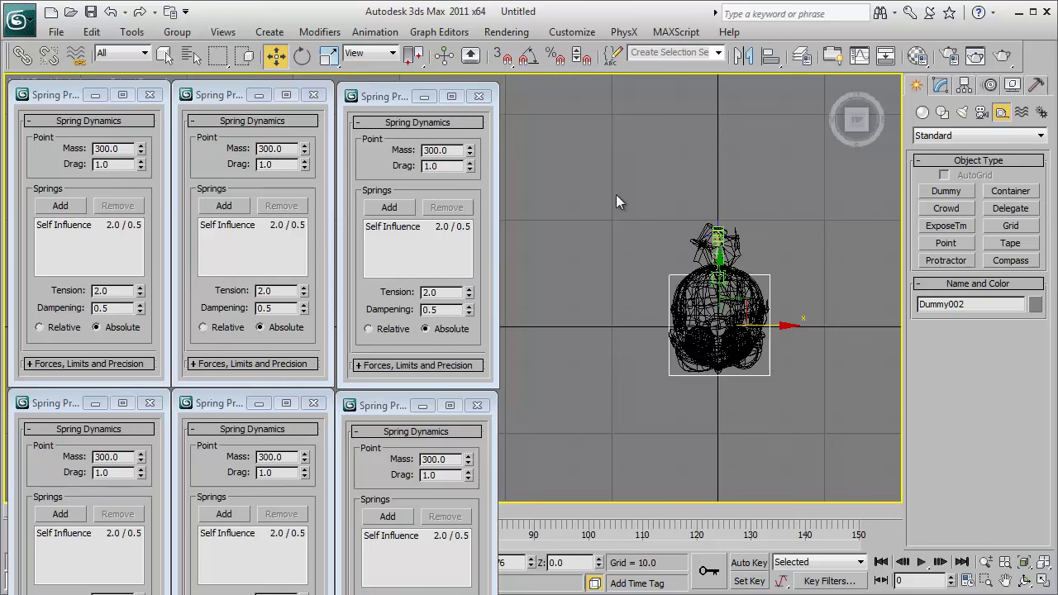
- Center the head dummy on the world origin in X and Y with Transform Type-In
key("F12")
right_click(555, 317)
right_click(555, 334)
left_click(678, 278)
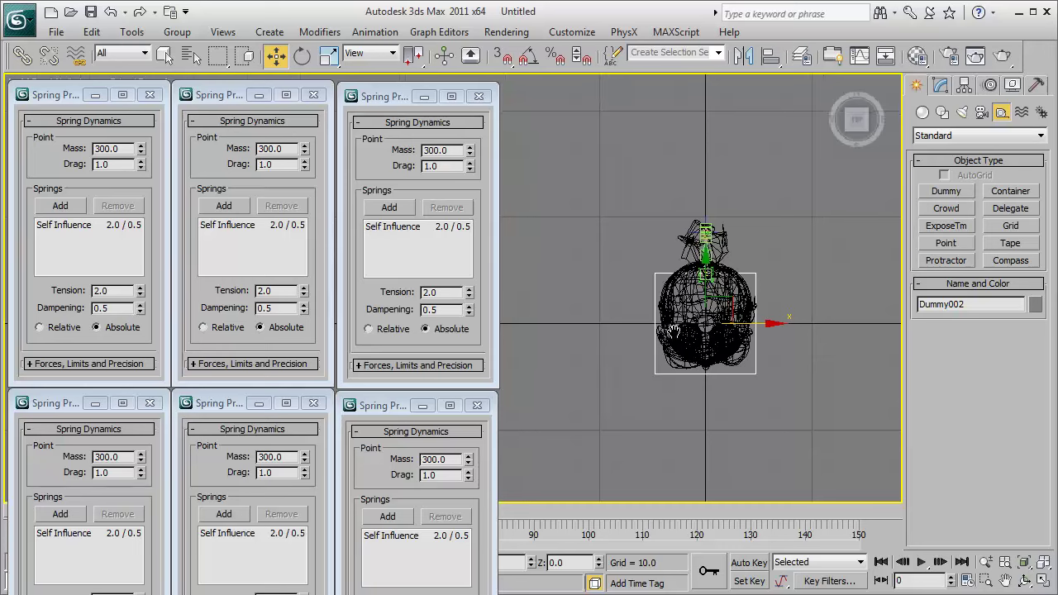
- Move the head dummy up in the Front view so that it encloses the head
key("alt+w")
scroll(663, 166, "down", 4)
left_click_drag(677, 147, 696, 75)
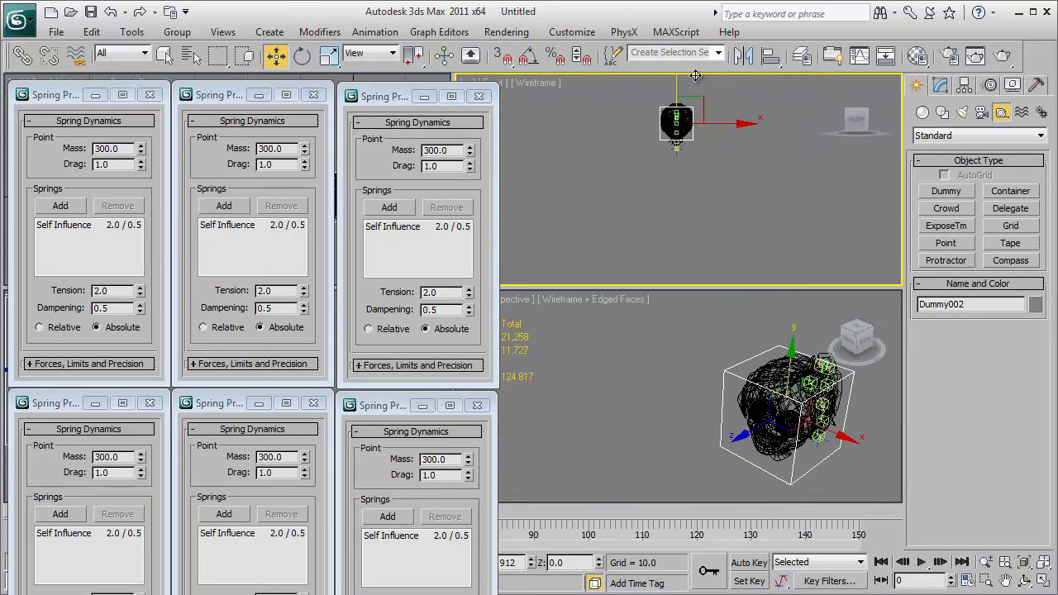
key("z")
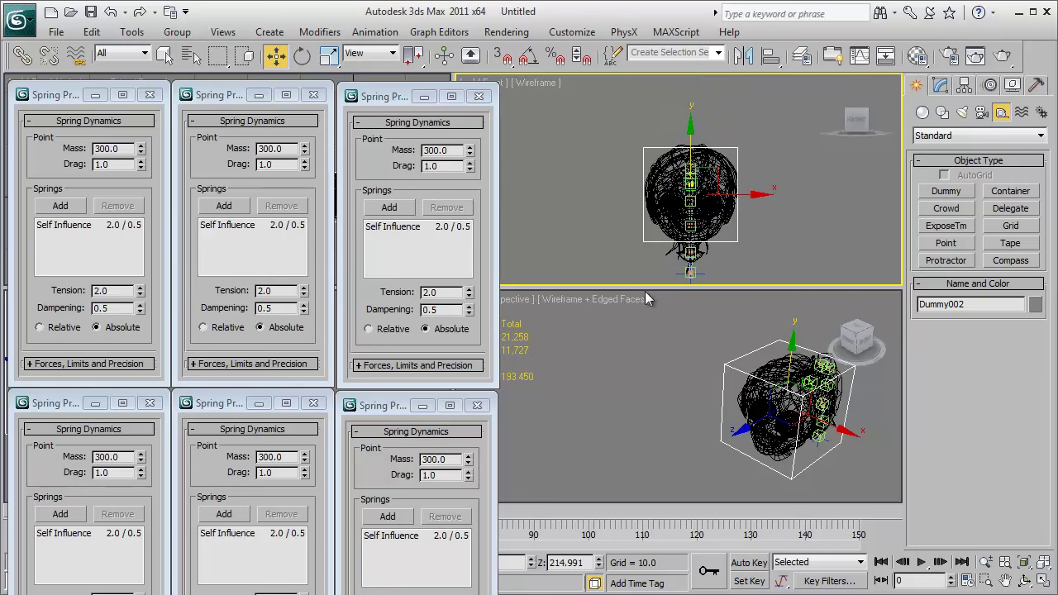
- Draw a small dummy at the centre of the head in the Top view for the neck
key("alt+w")
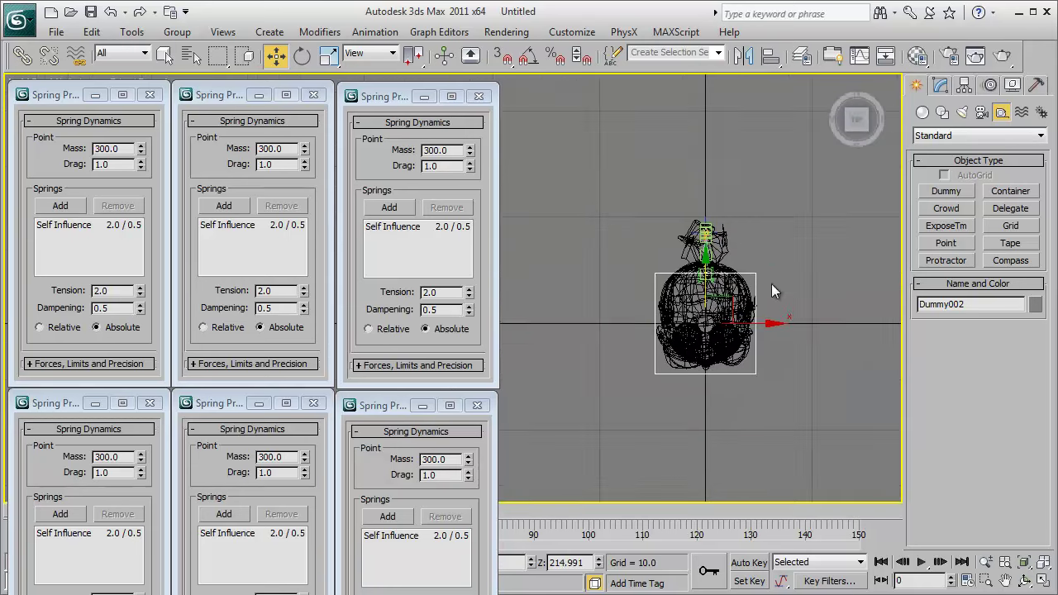
middle_click_drag(772, 284, 861, 205)
scroll(860, 205, "up", 2)
left_click(941, 191)
left_click_drag(774, 267, 784, 284)
- Set the small dummy's absolute world X position to 0 with Move Transform Type-In
key("alt+w")
right_click(750, 208)
key("alt+w")
key("alt+w")
key("w")
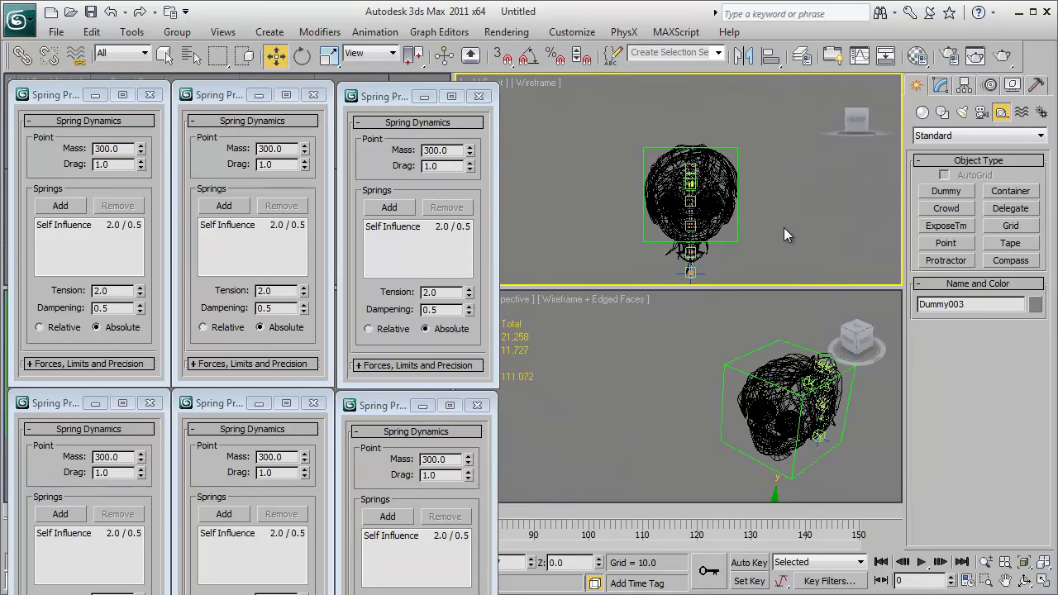
key("F12")
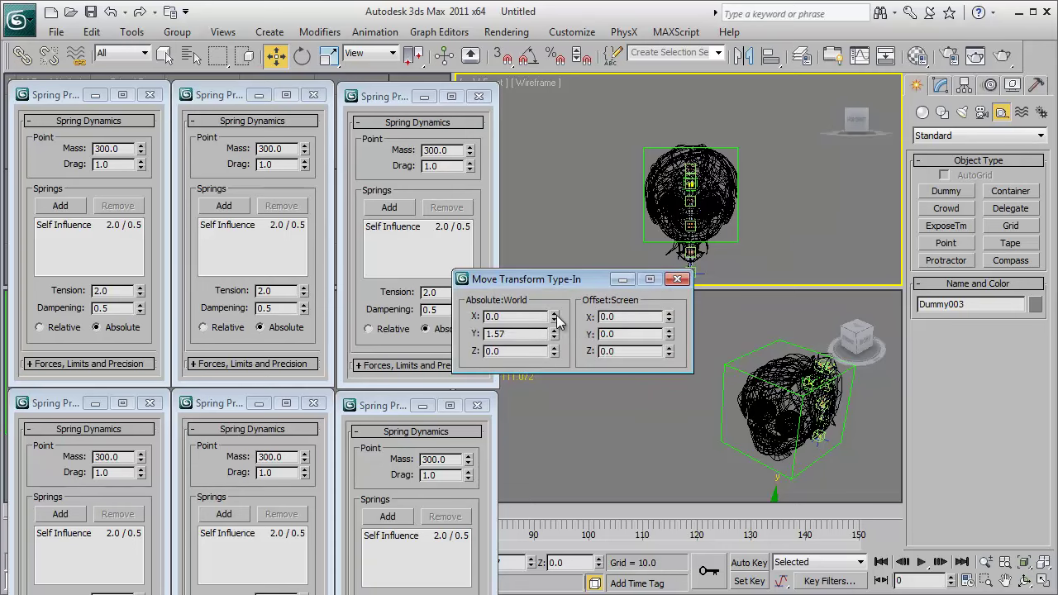
left_click(677, 280)
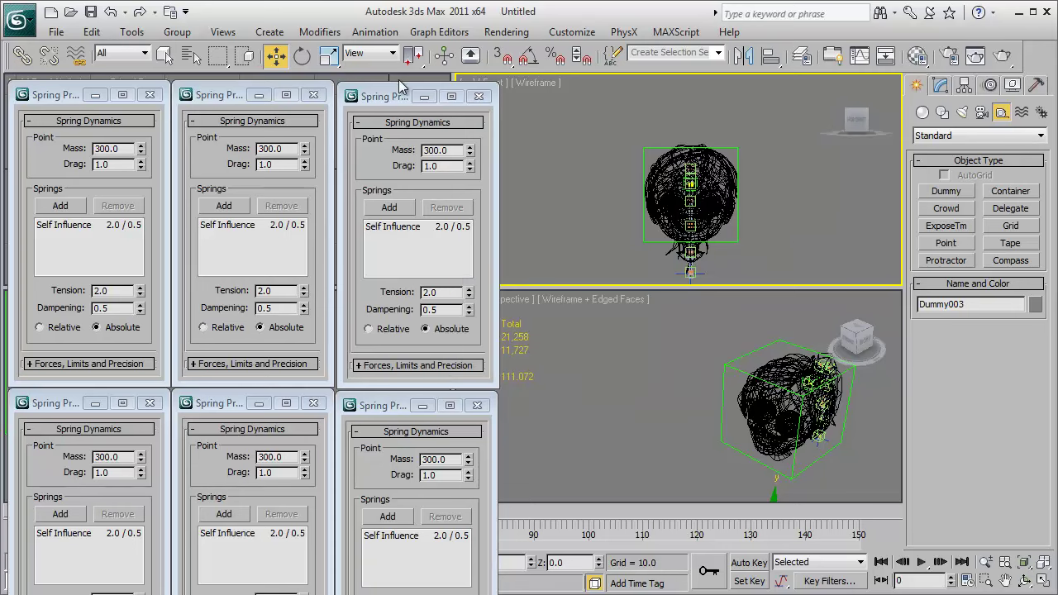
key("alt+w")
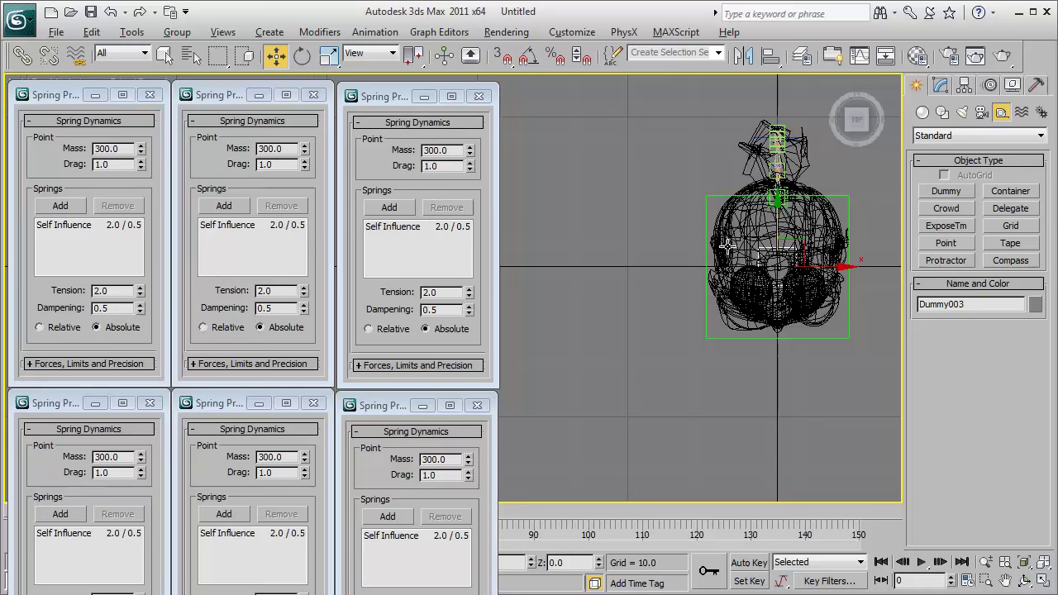
- Raise the small dummy in the Front view to the neck, at a height of about 160
key("alt+w")
scroll(750, 239, "down", 6)
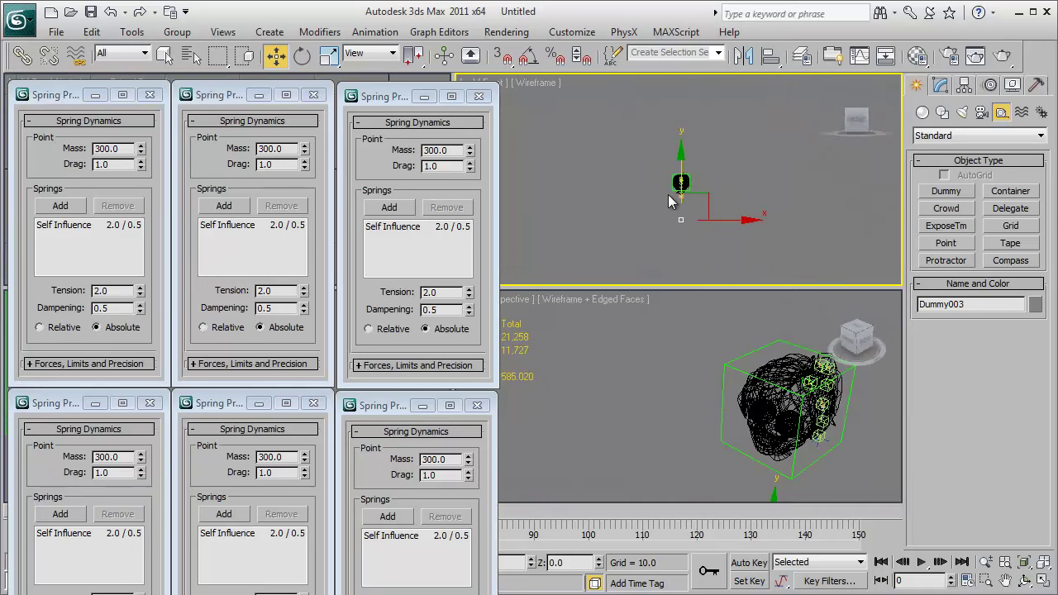
left_click_drag(681, 177, 682, 147)
scroll(697, 177, "up", 5)
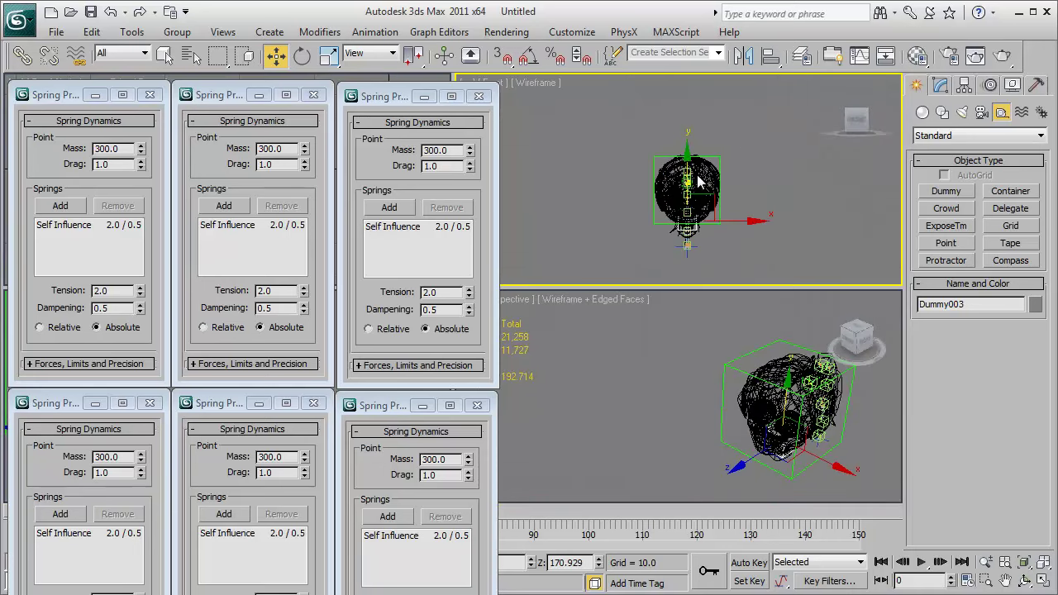
scroll(687, 173, "up", 5)
left_click_drag(677, 151, 677, 166)
right_click(725, 367)
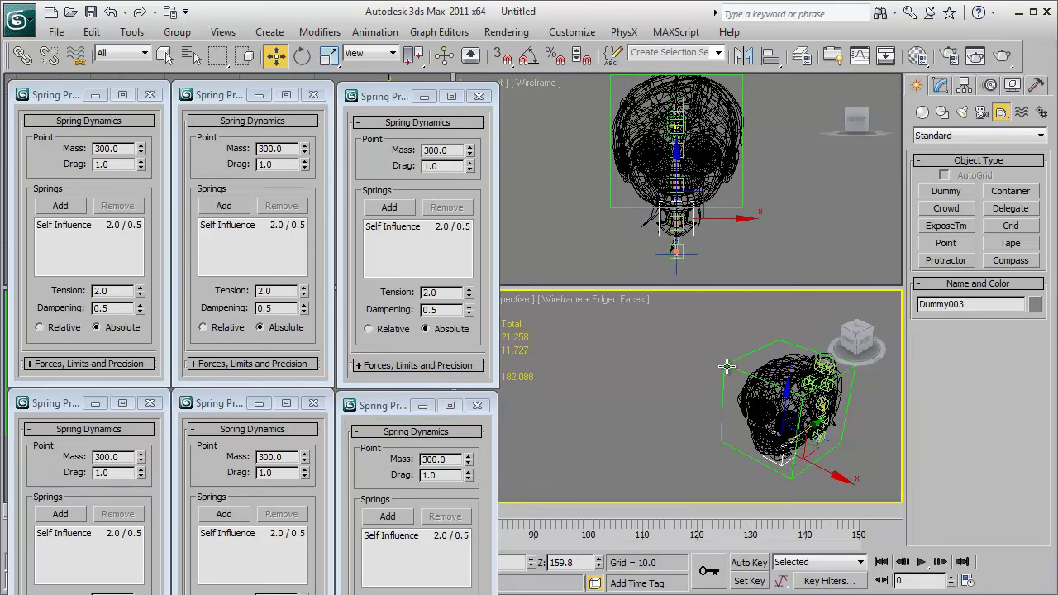
- Link the large head dummy to the neck dummy as its parent
left_click(608, 207)
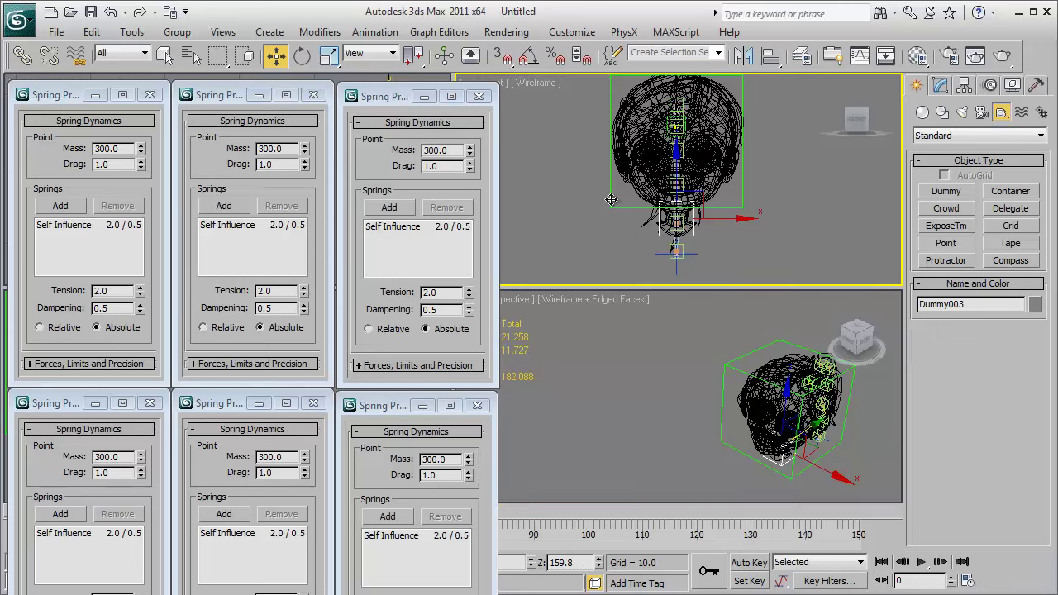
left_click(23, 55)
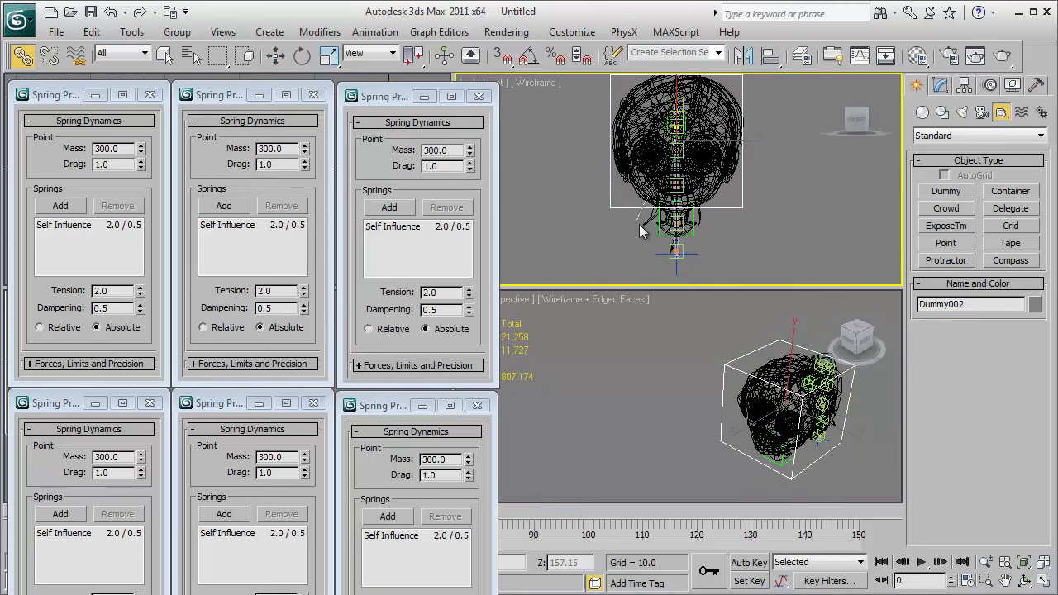
left_click(662, 234)
- Rotate the neck dummy in the Front view to test the link, and cancel the rotation
key("w")
key("e")
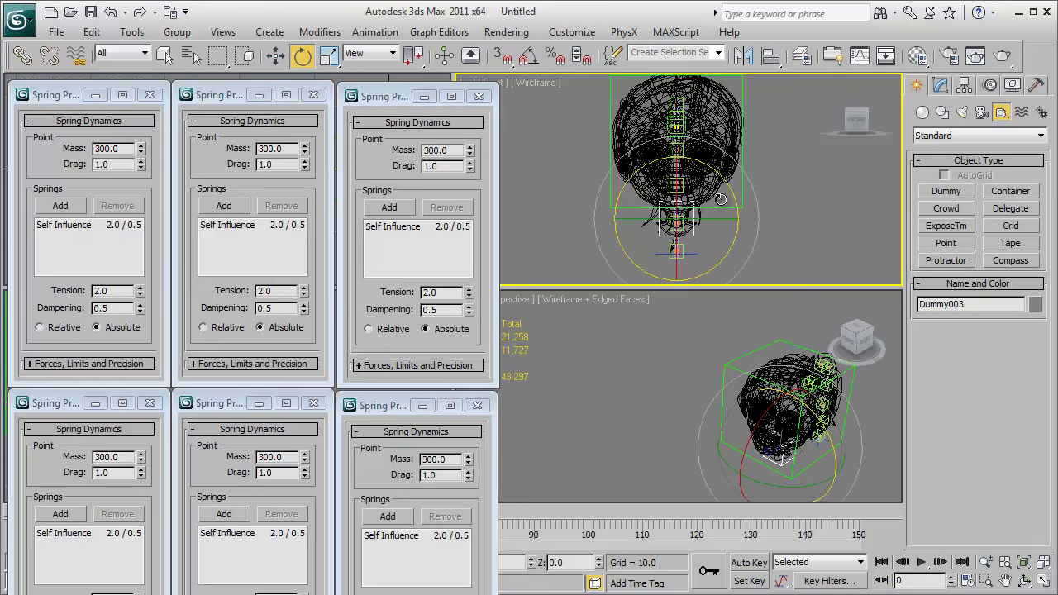
left_click_drag(726, 197, 727, 145)
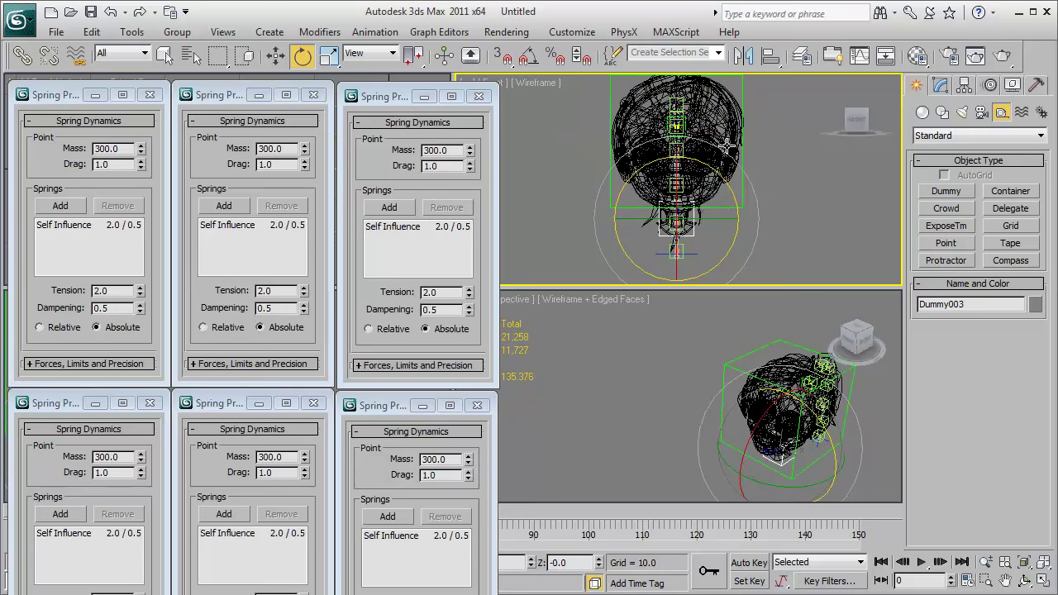
- Link the head mesh group to the head dummy
left_click(711, 198)
left_click(23, 60)
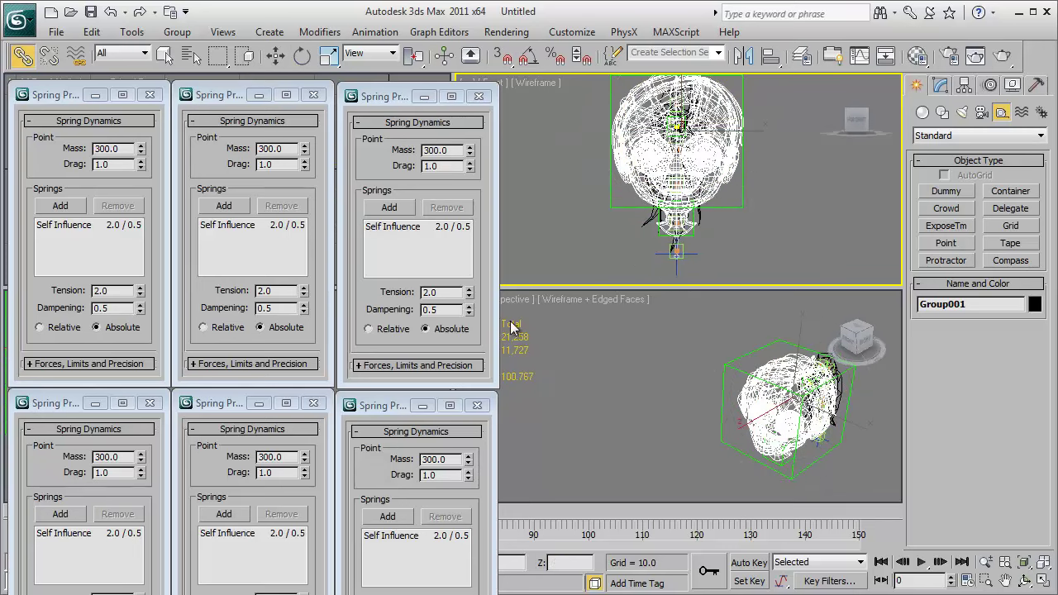
right_click(559, 332)
left_click_drag(723, 377, 723, 377)
- Link the dummy at the hair root to the head dummy in the maximized Perspective view
middle_click_drag(748, 384, 610, 300)
key("alt+w")
scroll(662, 316, "up", 1)
key("z")
key("w")
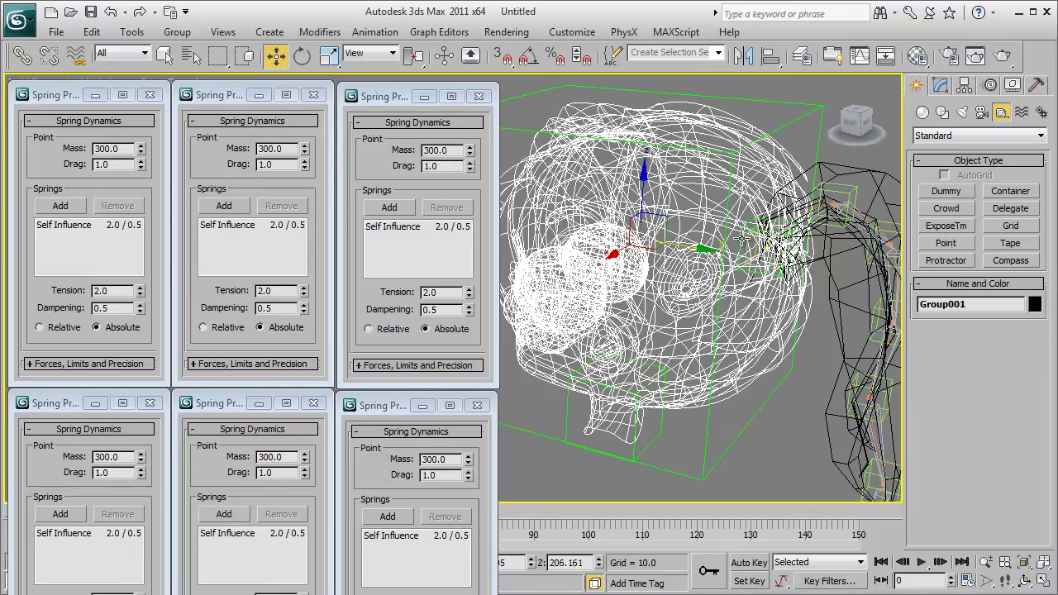
left_click(742, 238)
left_click(23, 55)
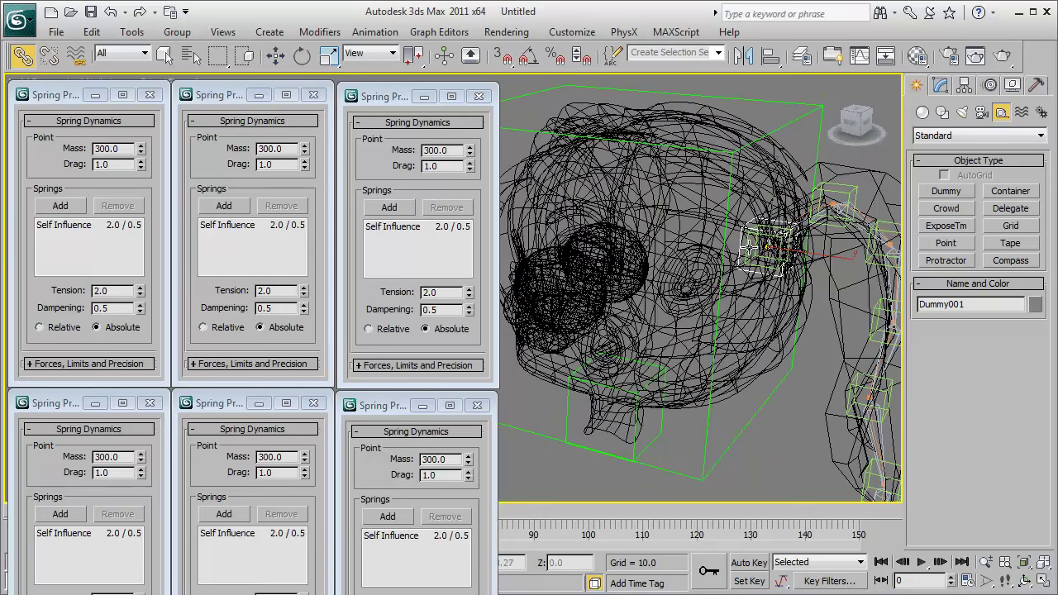
left_click_drag(741, 242, 780, 130)
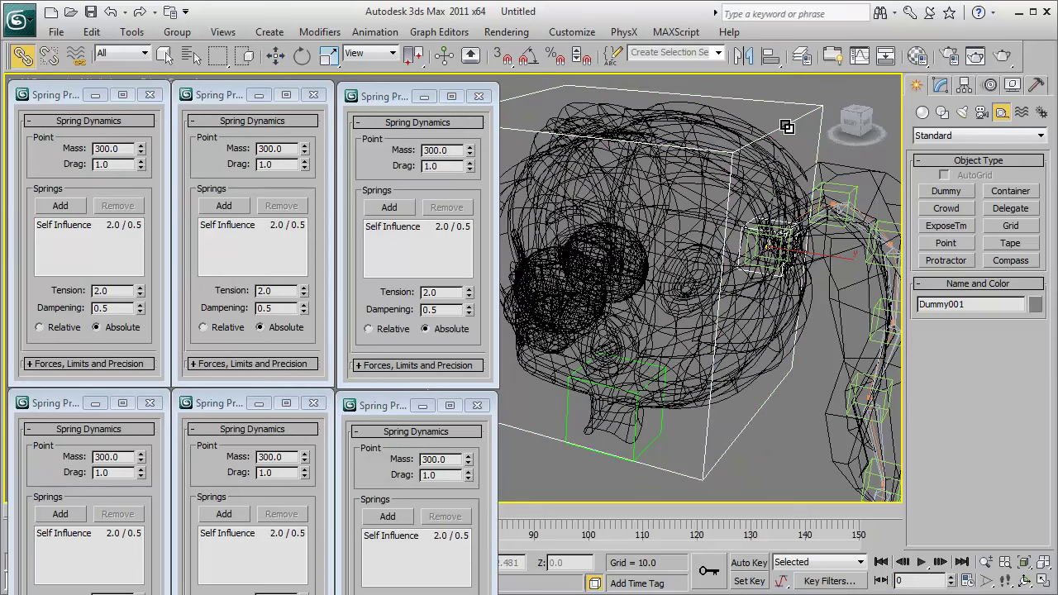
key("w")
- Select the head dummy and clear all the Spring properties dialogs from the viewport by closing or minimizing them
middle_click_drag(698, 245, 756, 224)
scroll(756, 223, "down", 3)
middle_click_drag(701, 276, 745, 310, "alt")
left_click(688, 411)
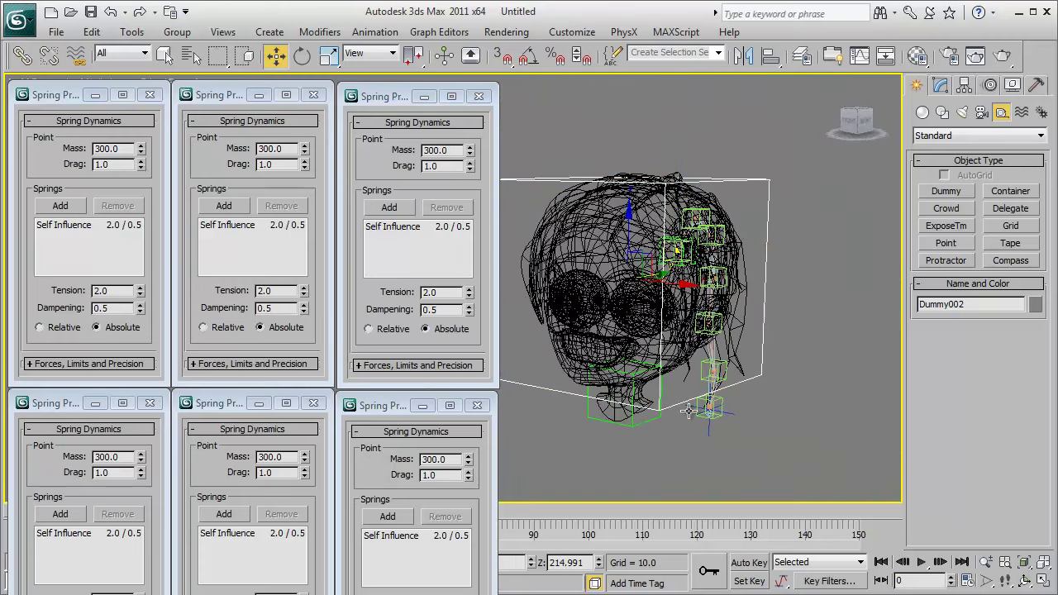
left_click(479, 96)
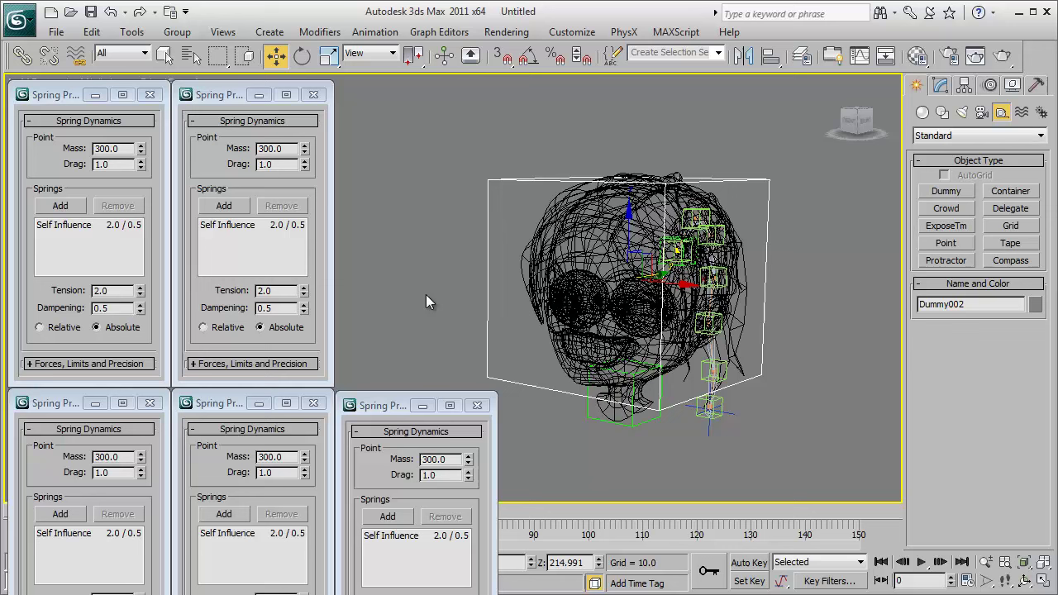
left_click(423, 405)
left_click(313, 94)
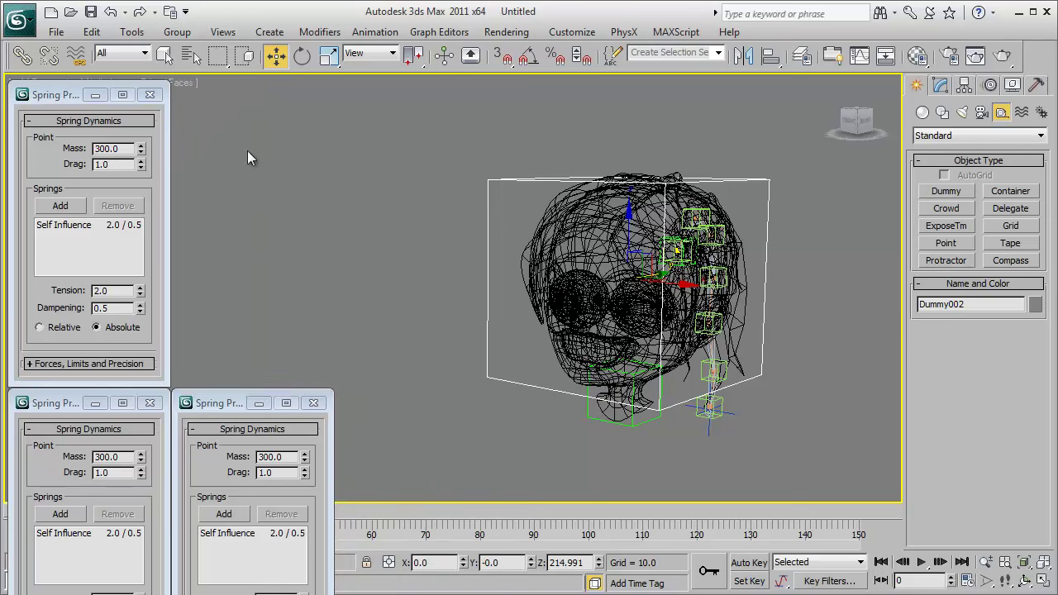
left_click(259, 404)
left_click(94, 403)
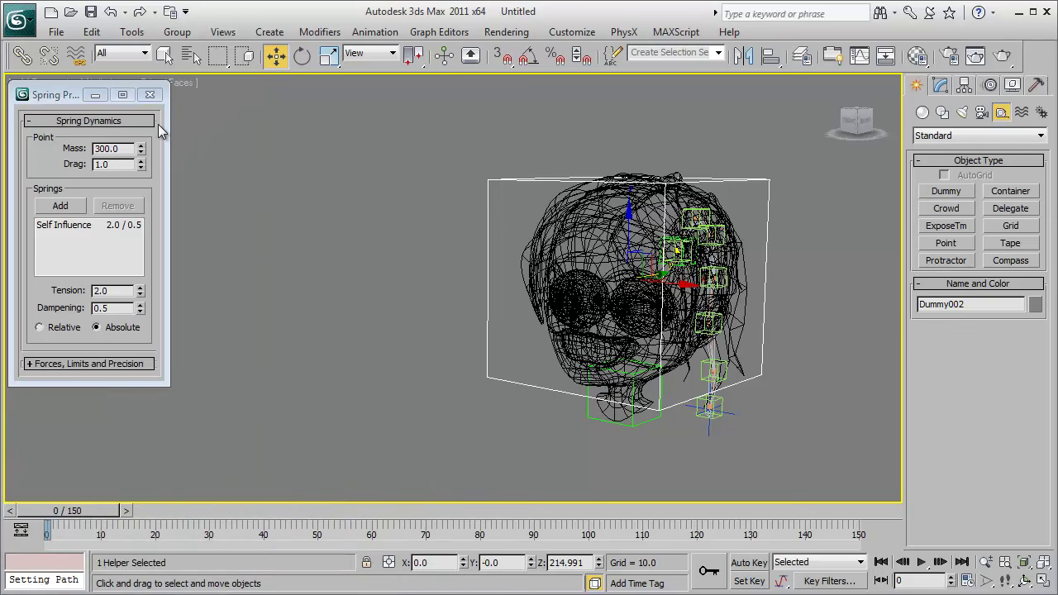
left_click(95, 94)
- Shade the Perspective view, turn on Auto Key and key a rotation of the neck dummy at frame 17
mouse_move(734, 342)
middle_mouse_down()
mouse_move(579, 338)
mouse_move(592, 320)
middle_mouse_up()
key("F3")
left_click(749, 563)
left_click_drag(75, 511, 155, 512)
key("e")
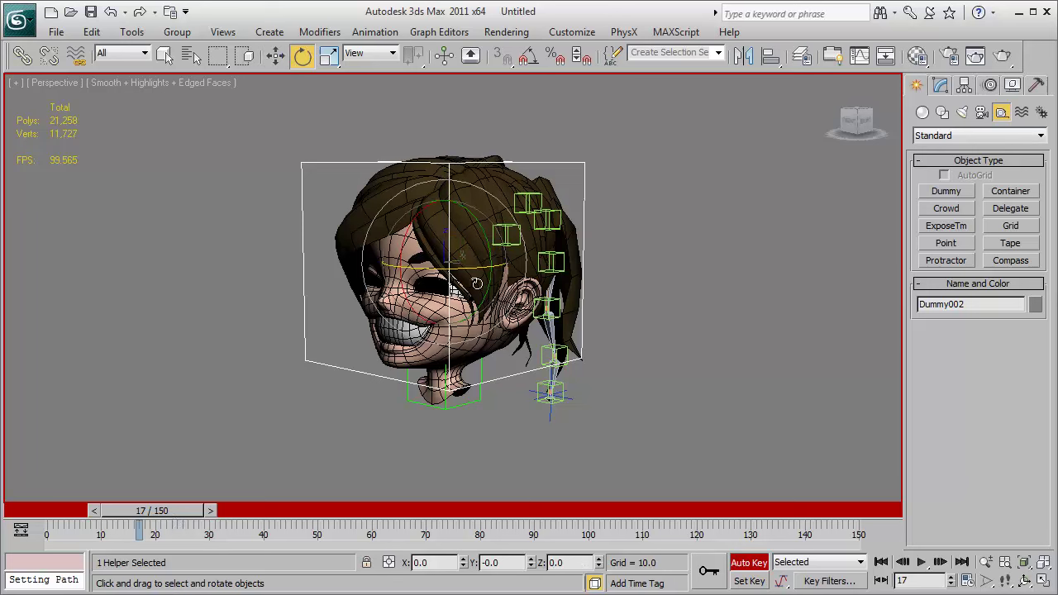
left_click_drag(471, 402, 277, 496)
- Key further rotations of the neck dummy at frames 35 and 41
left_click_drag(153, 511, 246, 511)
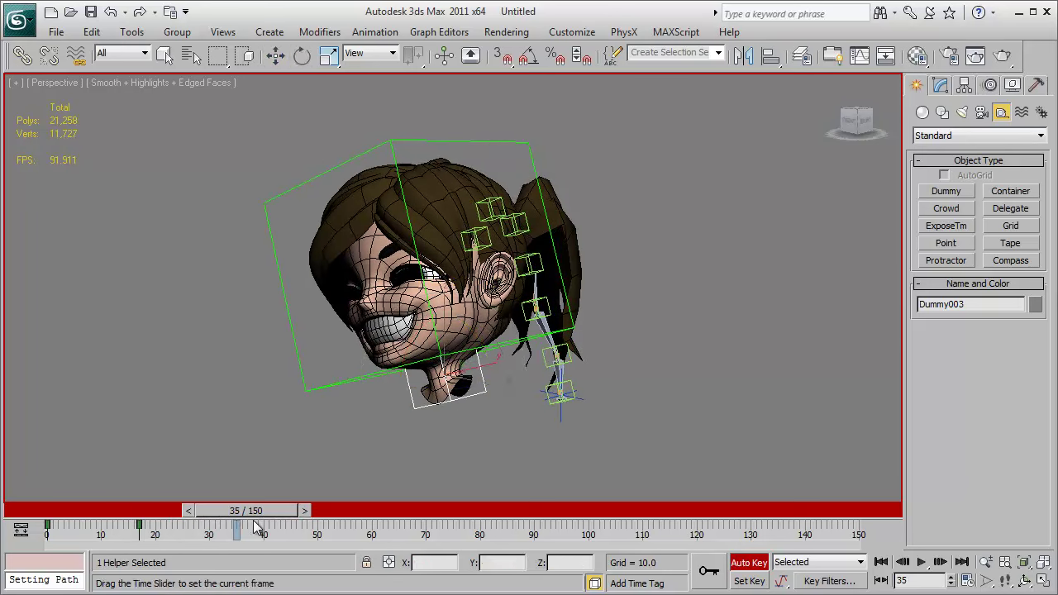
left_click_drag(493, 361, 459, 372)
left_click_drag(277, 510, 307, 512)
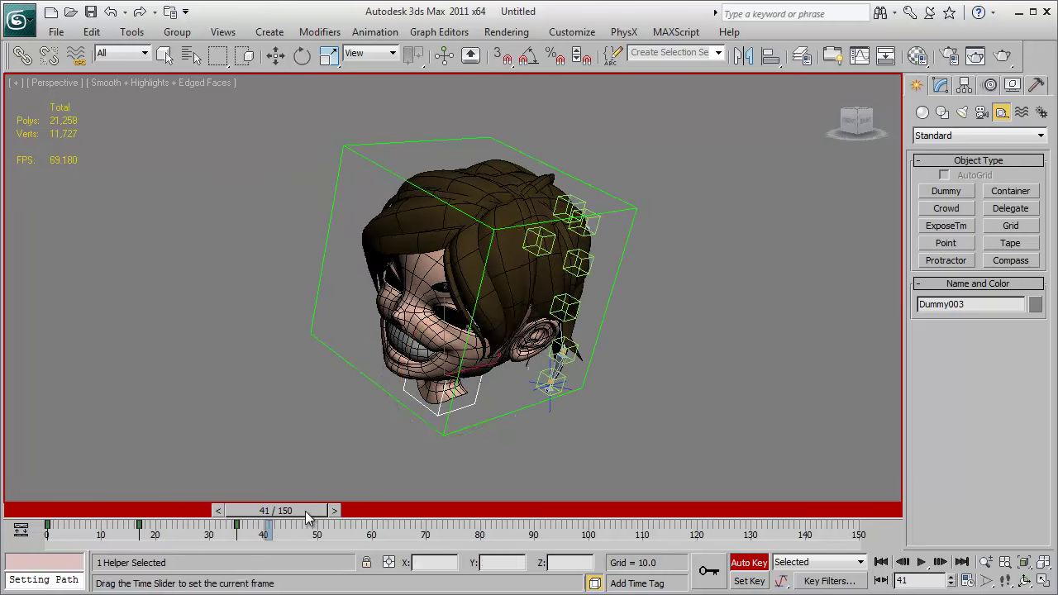
left_click_drag(449, 365, 450, 360)
- Play the animation from frame 0 and examine the ponytail's spring motion from the front and from behind
left_click(881, 563)
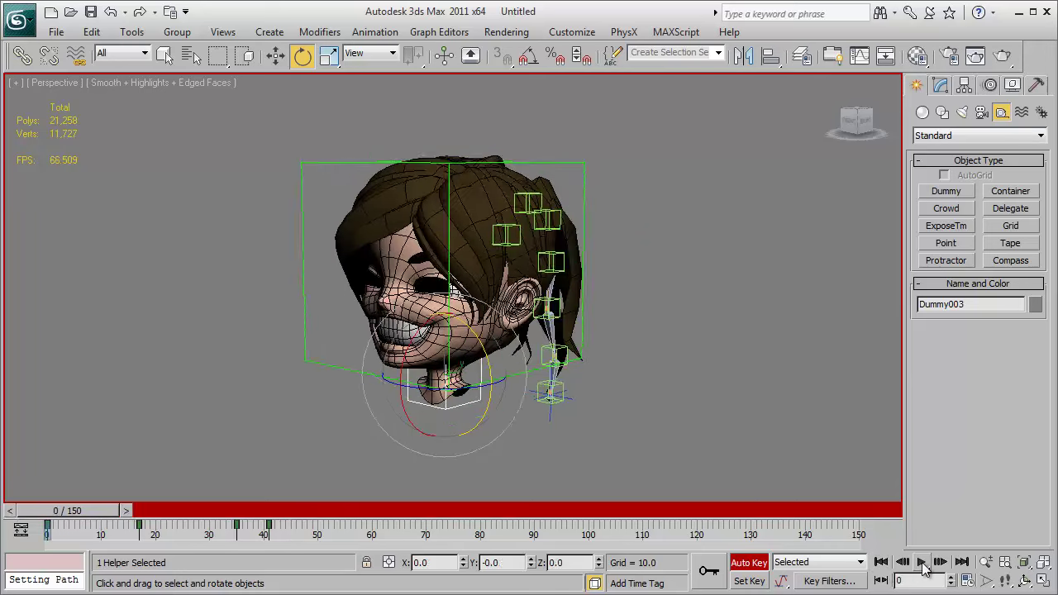
left_click(921, 563)
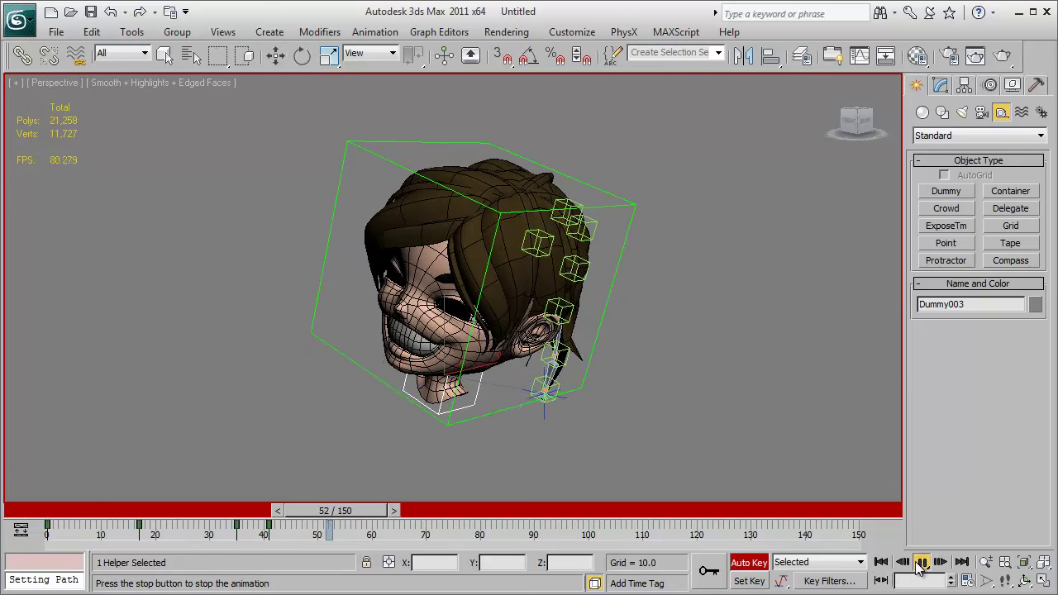
left_click(920, 565)
middle_click_drag(687, 430, 556, 398, "alt")
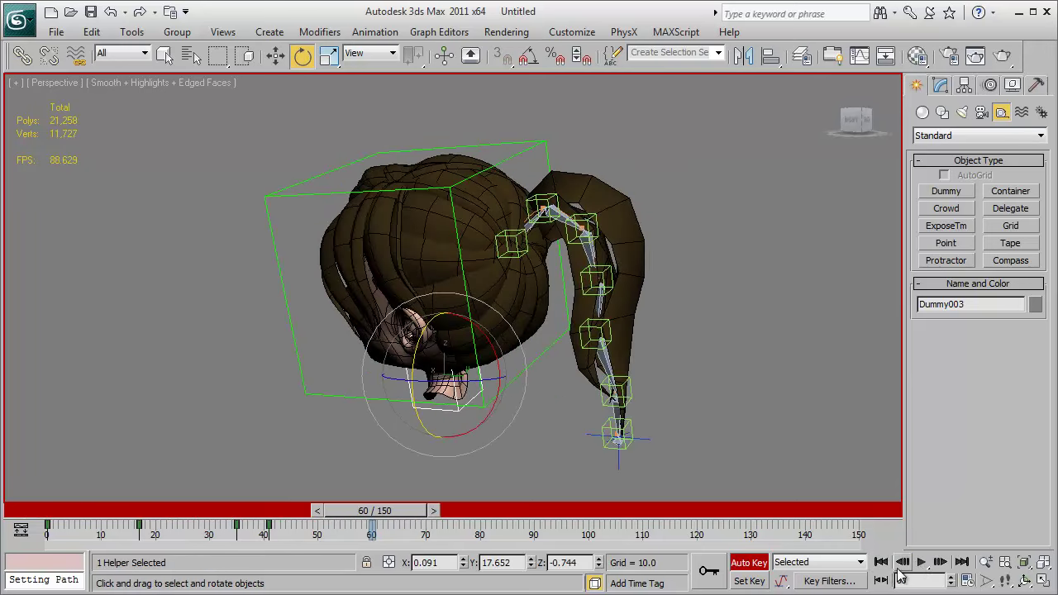
left_click(882, 563)
left_click(921, 563)
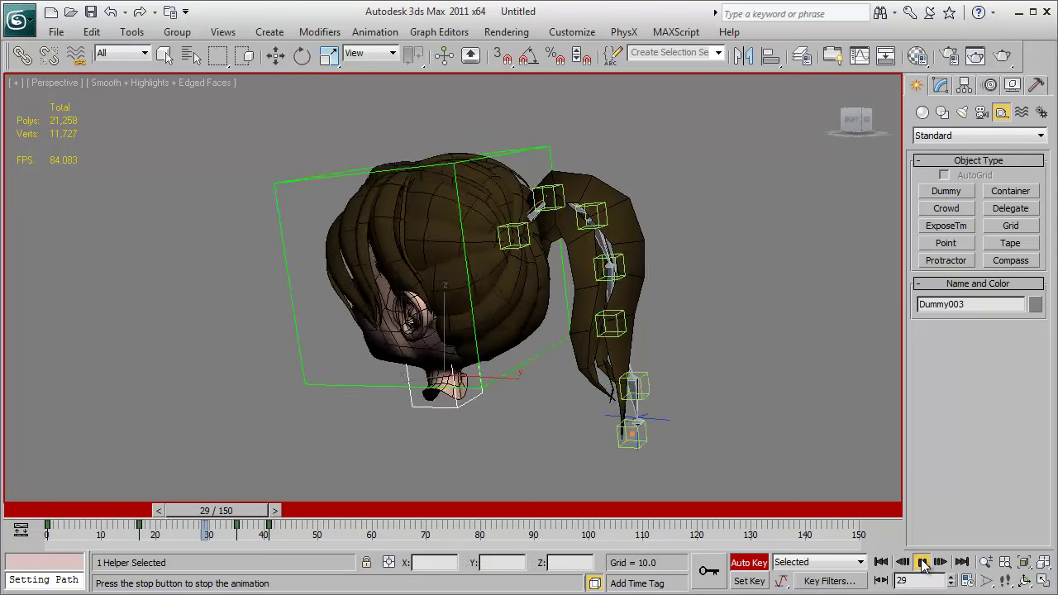
left_click(921, 563)
key("e")
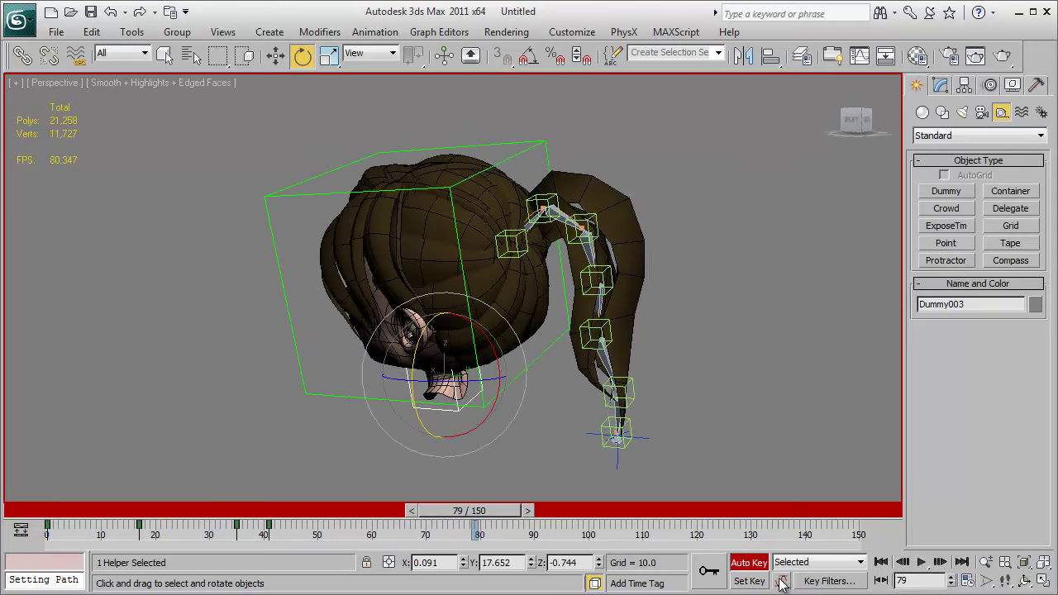
- Turn off Auto Key and hide the ponytail mesh so that only its bones and helpers remain
left_click(750, 563)
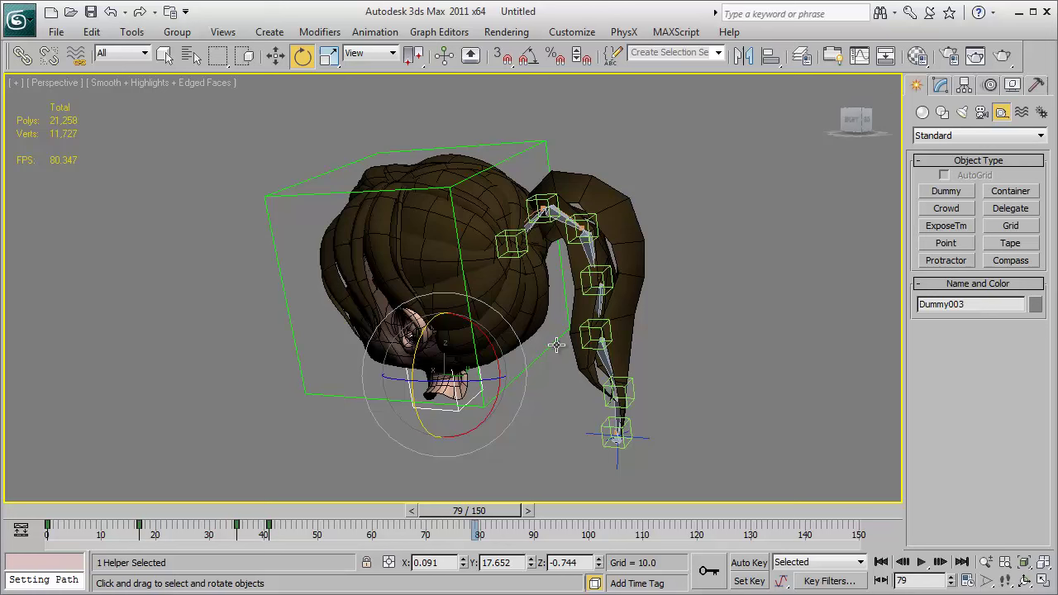
right_click(628, 285)
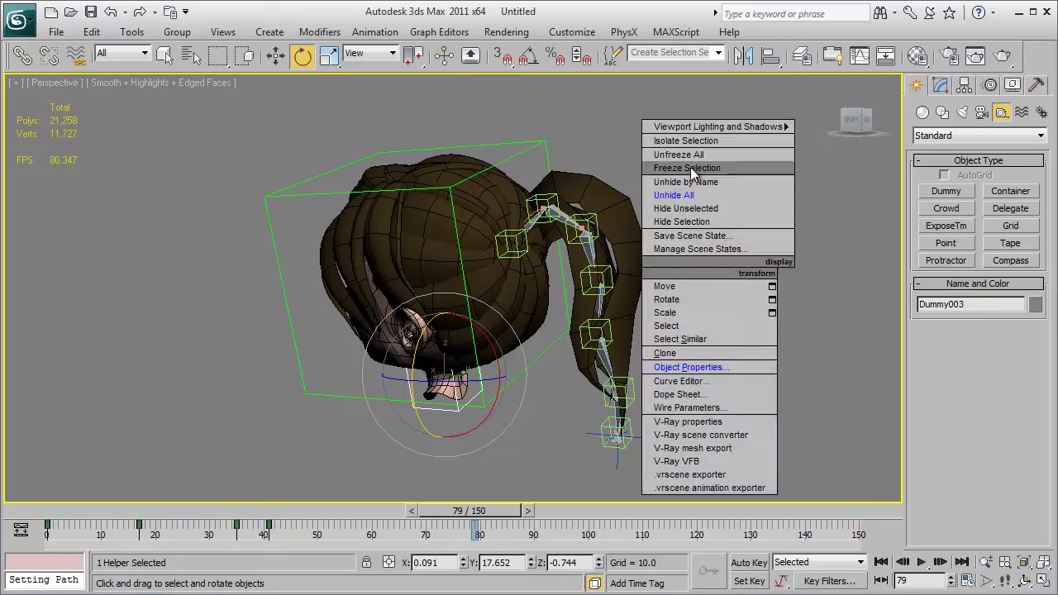
left_click(700, 162)
left_click(629, 246)
right_click(630, 251)
left_click(669, 193)
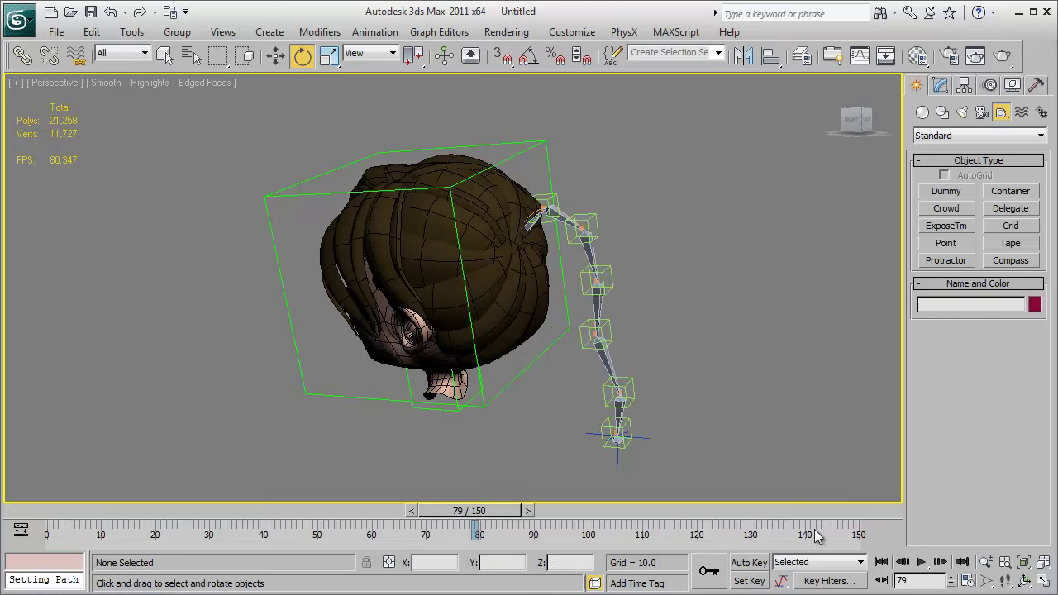
- Play the animation from frame 0 and examine the swing of the bone chain up close from behind the head
left_click(881, 563)
left_click(920, 563)
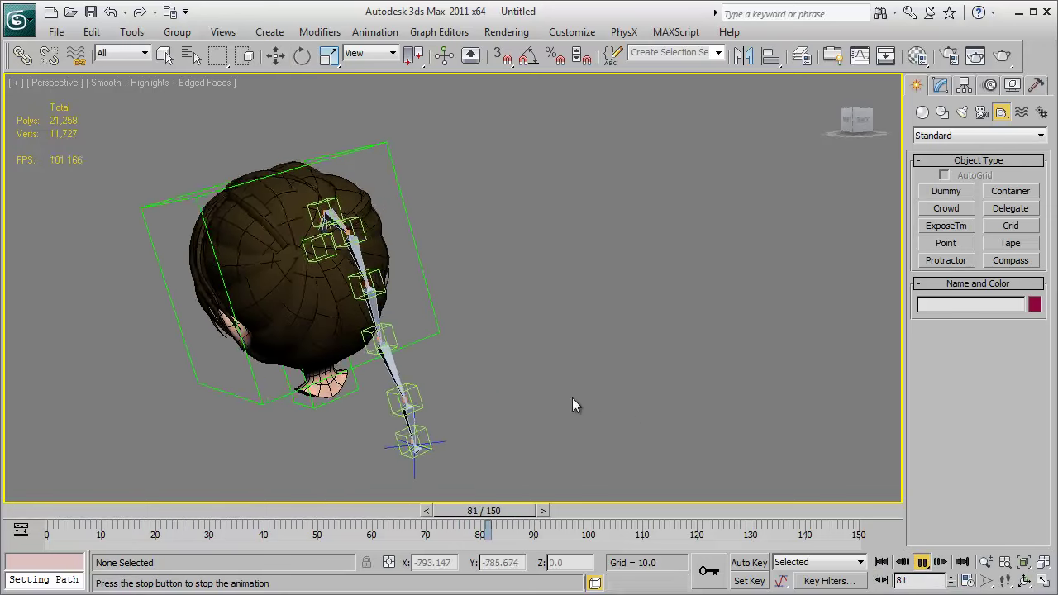
scroll(572, 399, "up", 3)
middle_click_drag(572, 399, 605, 381)
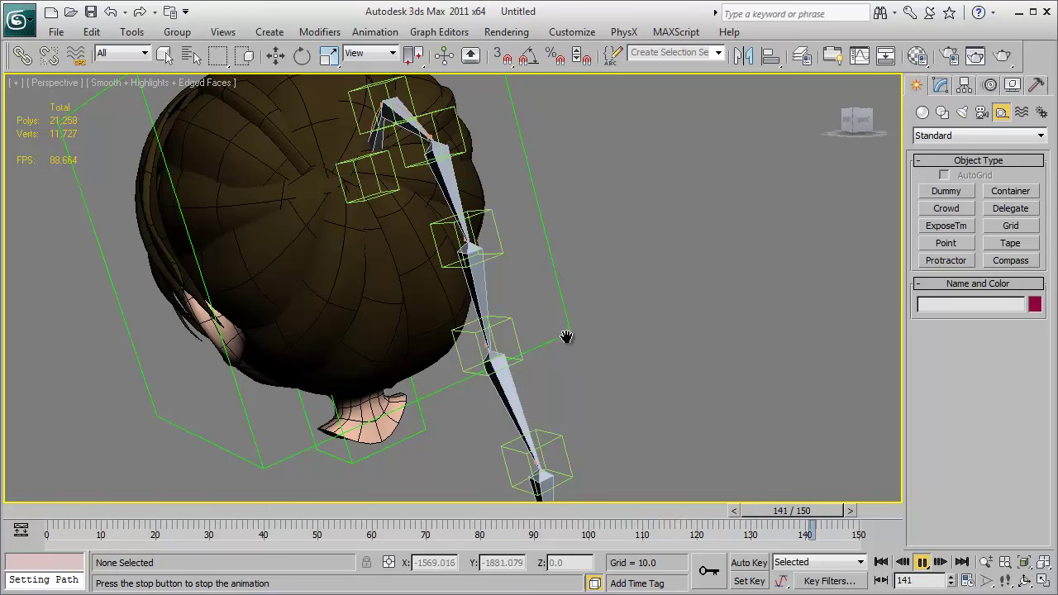
key("e")
left_click(567, 336)
scroll(631, 347, "down", 4)
middle_click_drag(572, 336, 519, 267)
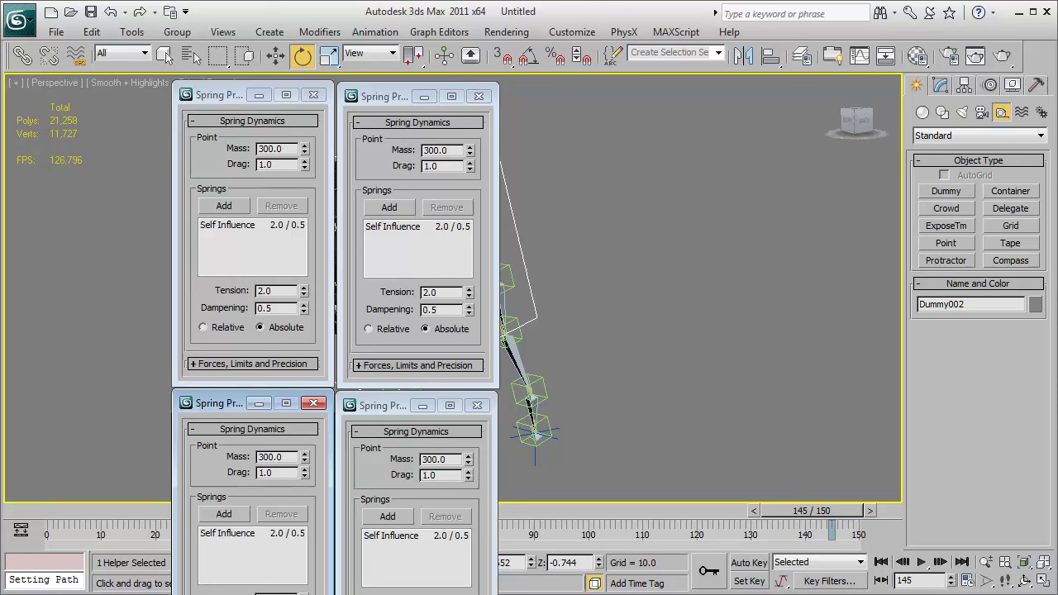
- Frame the head beside the Spring properties windows, replay the animation from frame 0 and stop it at frame 77
middle_click_drag(733, 295, 905, 292)
left_click(880, 562)
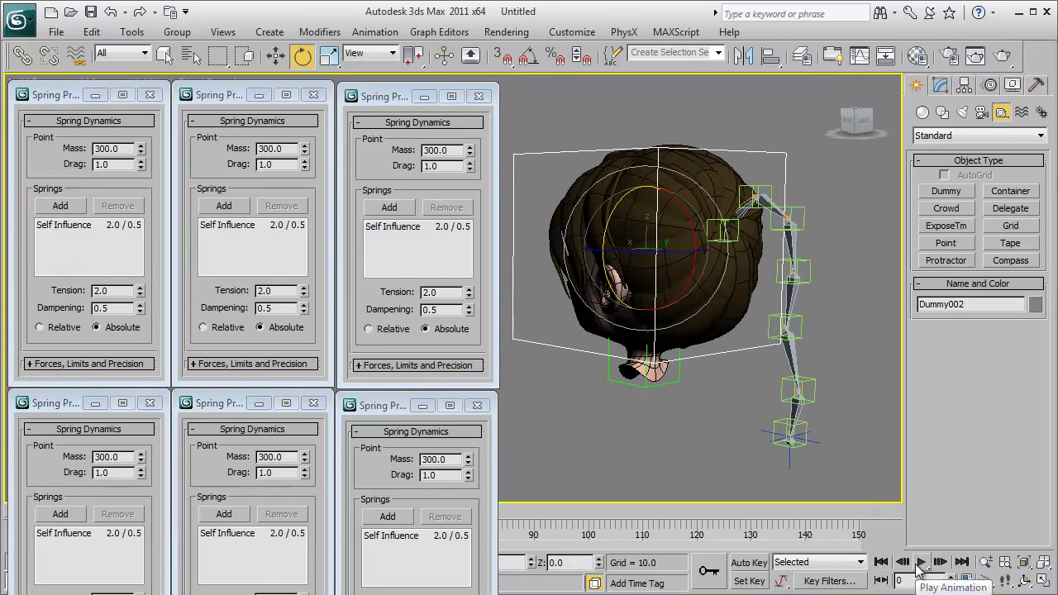
left_click(920, 562)
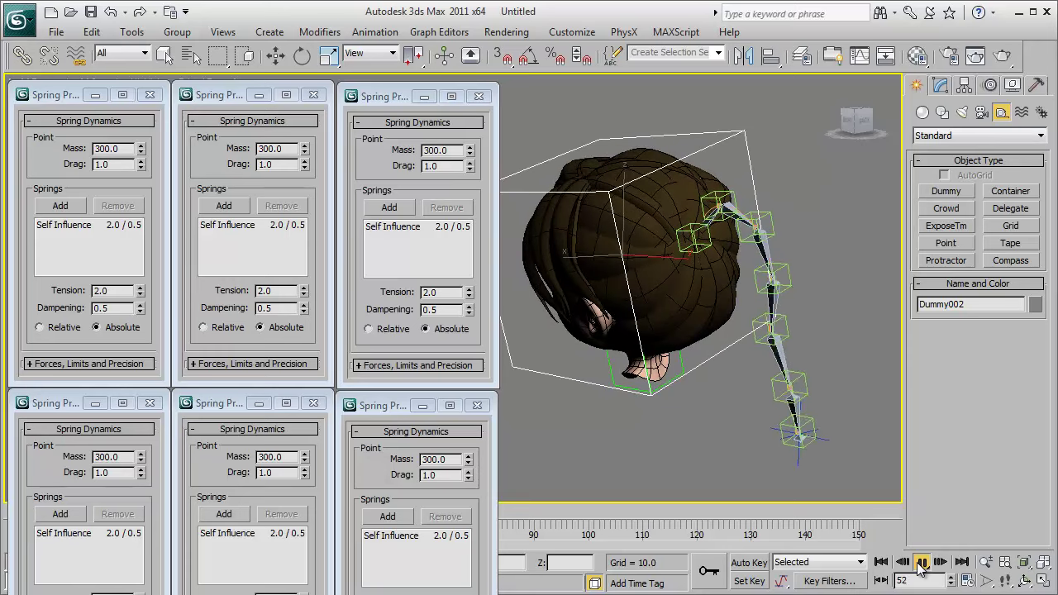
left_click(920, 564)
- Freeze the head mesh group through its object properties, without the gray frozen display, so the point helpers can be selected
left_click_drag(745, 334, 734, 325)
left_click(743, 266)
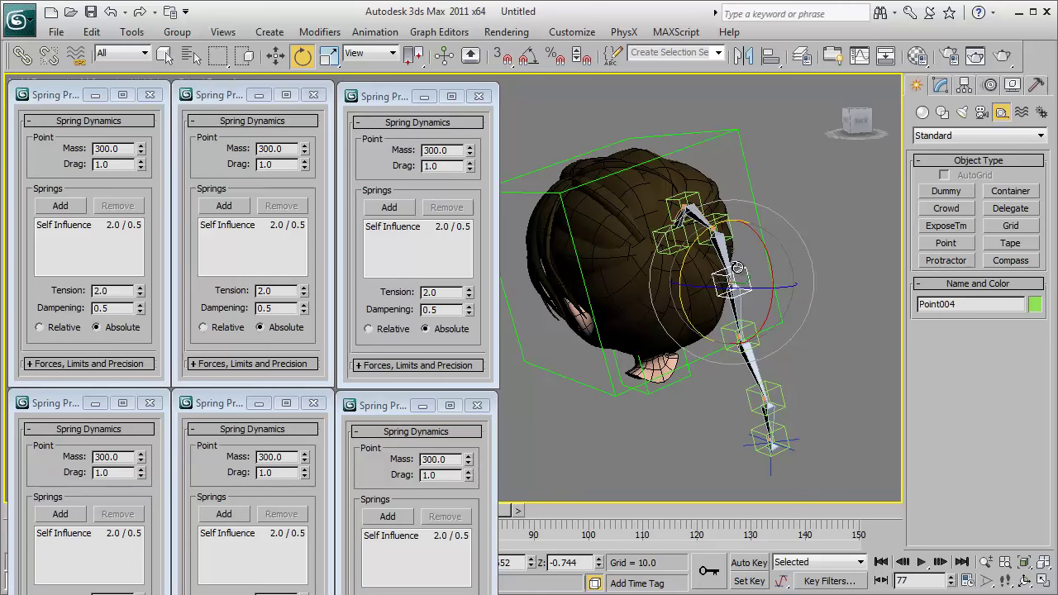
left_click(693, 192)
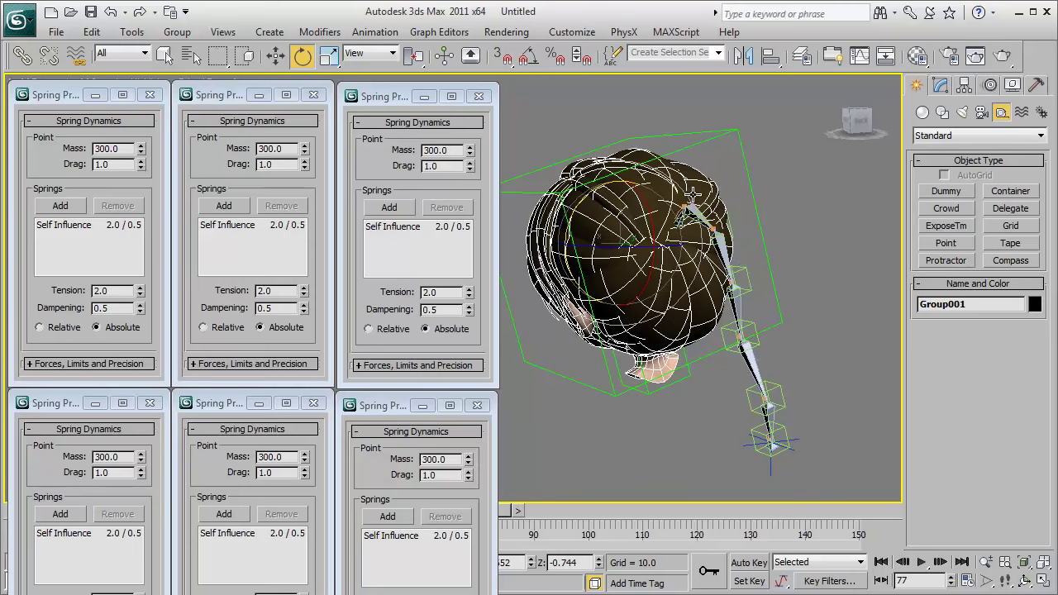
right_click(693, 190)
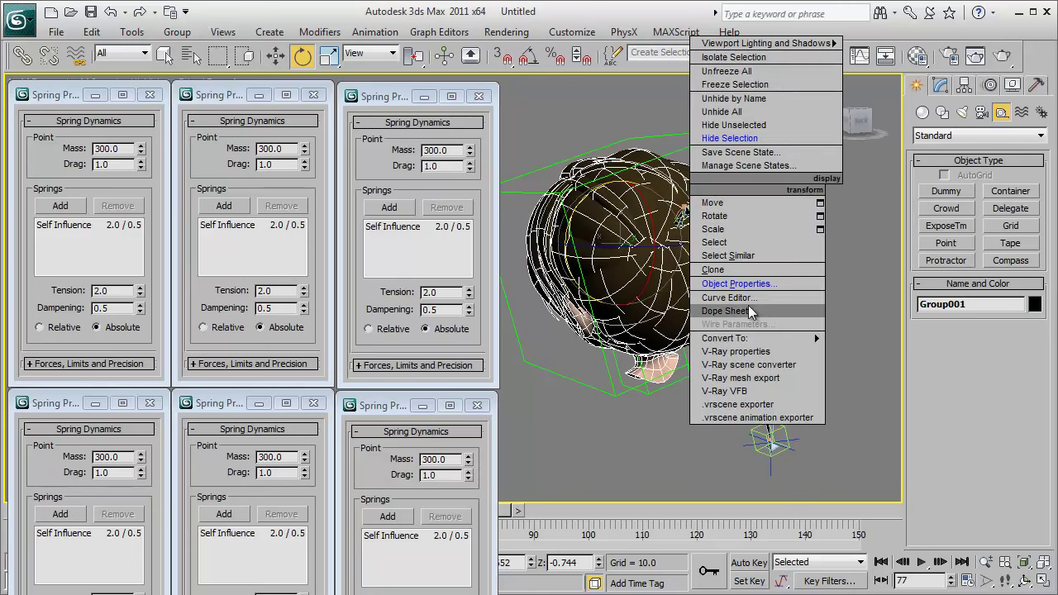
left_click(758, 284)
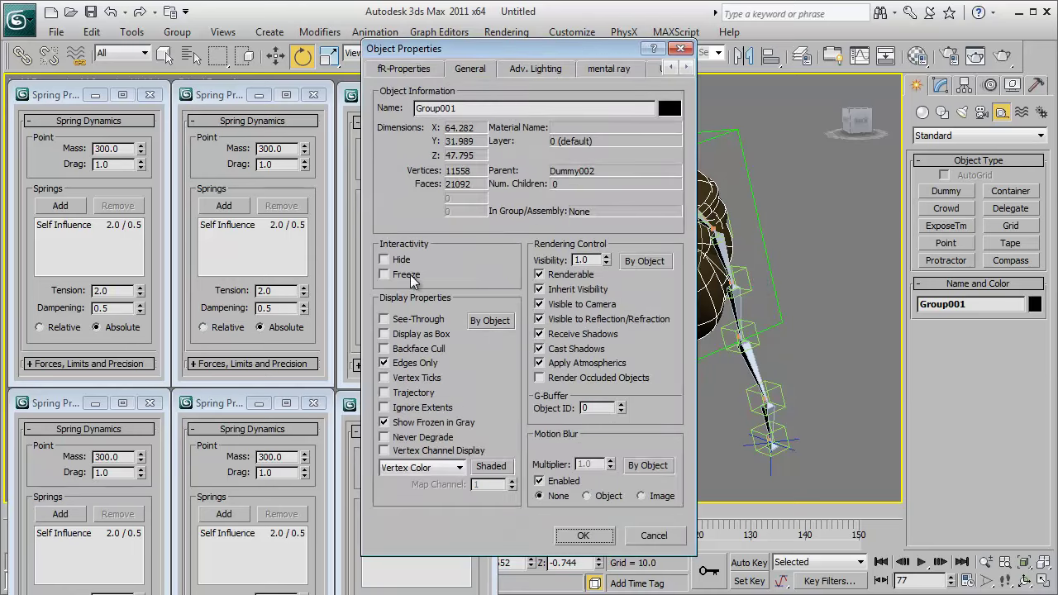
left_click(580, 536)
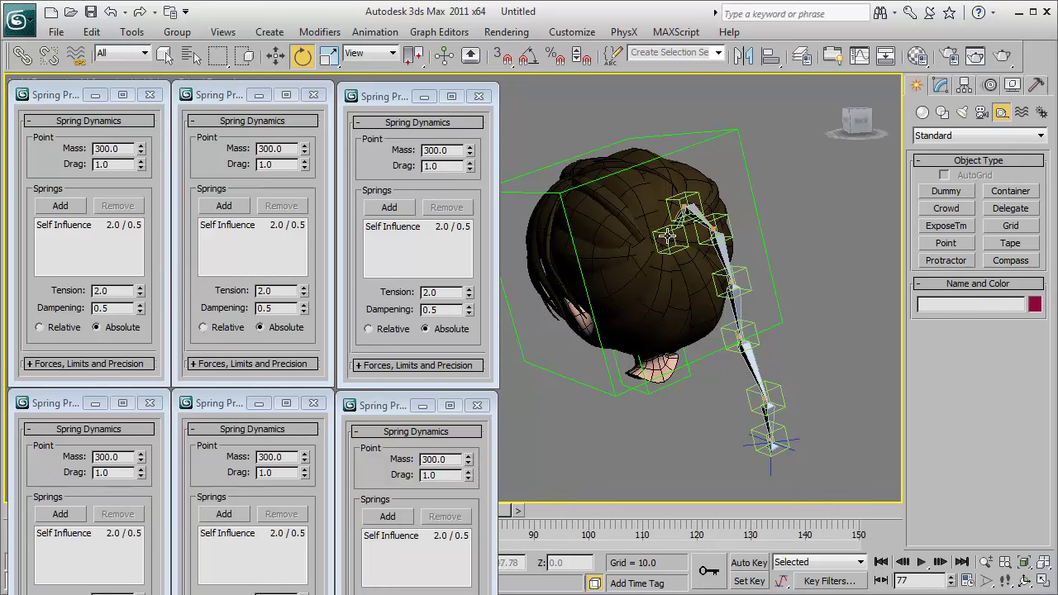
- Select the point helper at the ponytail's root and set the masses of the first three springs to 1000, 2000 and 1500
left_click(684, 198)
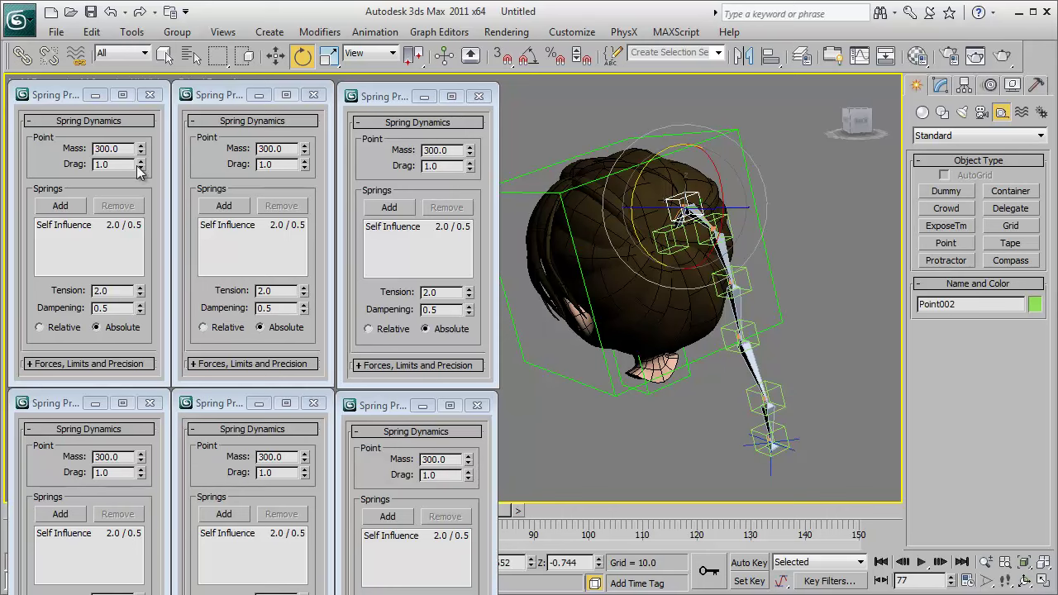
left_click(119, 149)
type("1000")
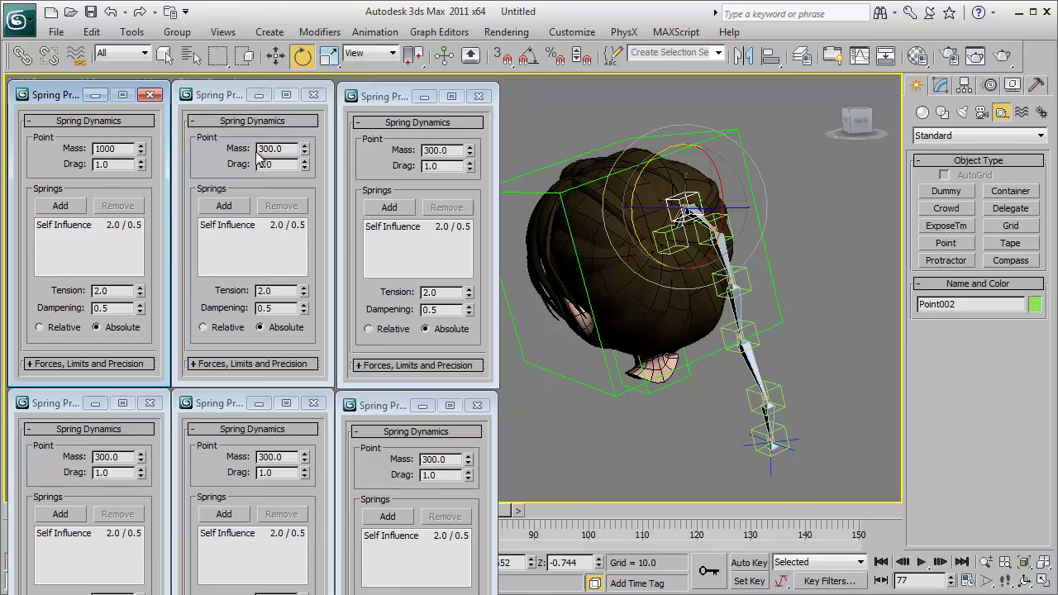
double_click(259, 151)
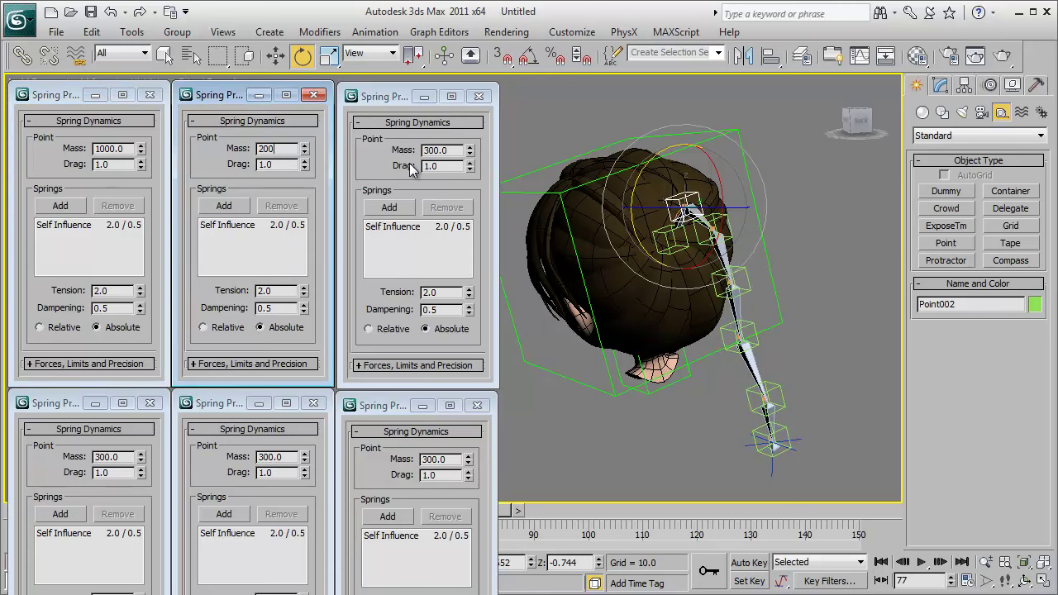
double_click(439, 151)
type("1500")
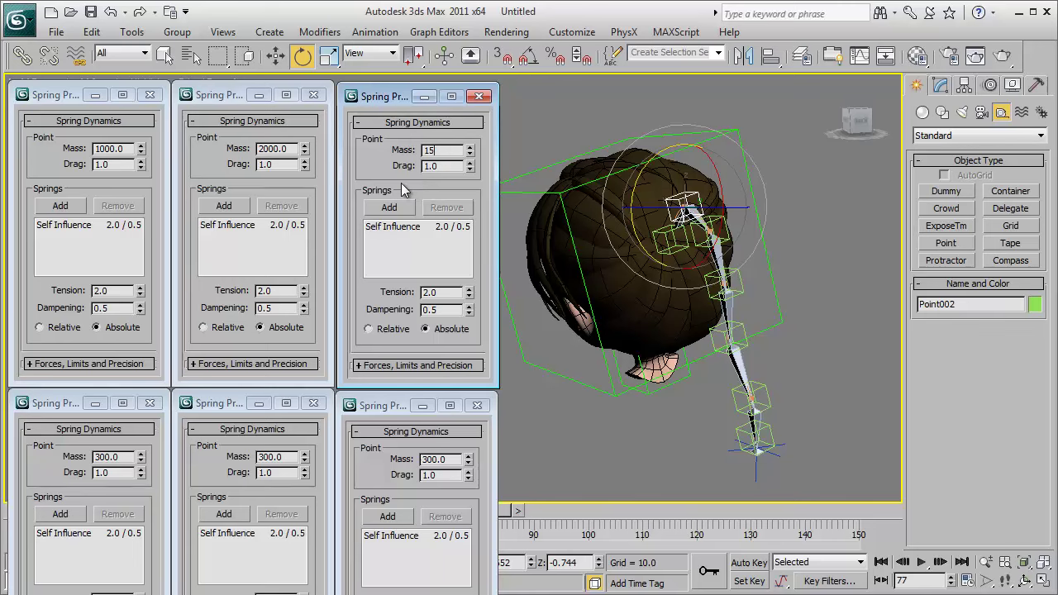
- Set the masses of the fourth and fifth springs to 1000 and of the sixth spring to 800
double_click(120, 457)
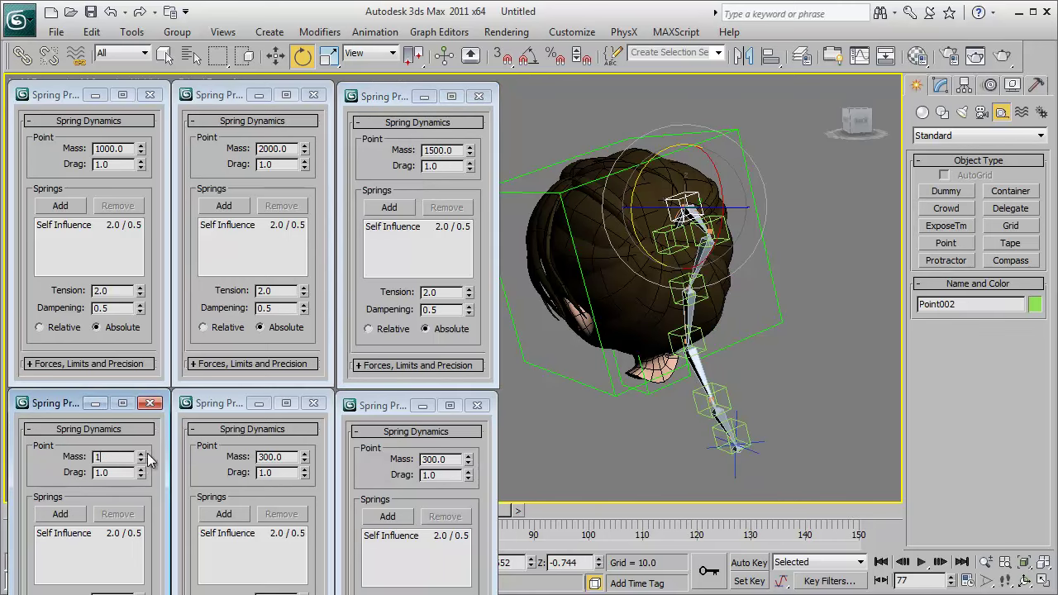
double_click(271, 457)
type("1000")
double_click(443, 460)
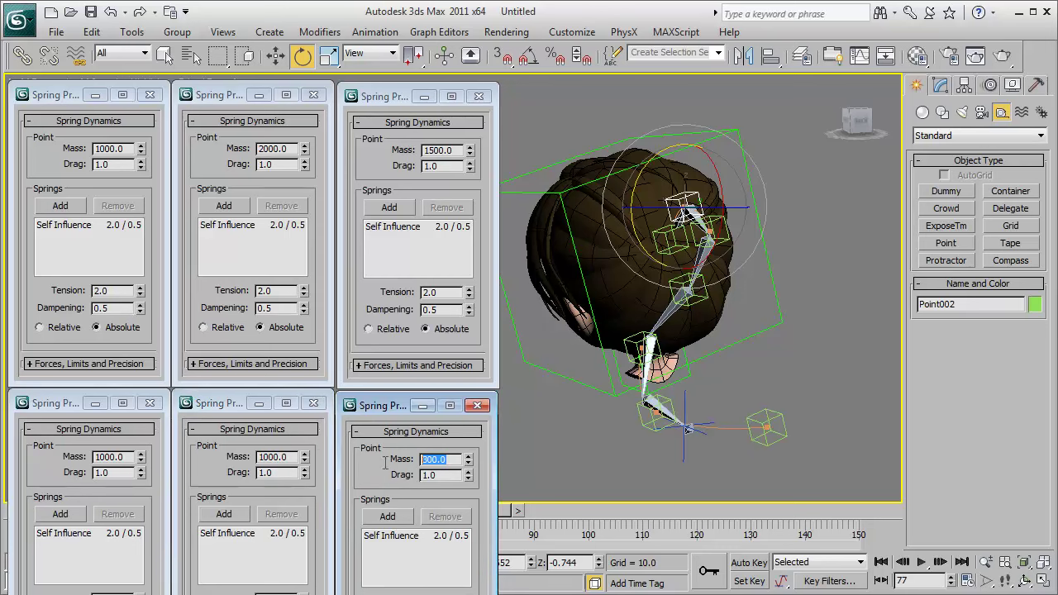
type("800")
key("Return")
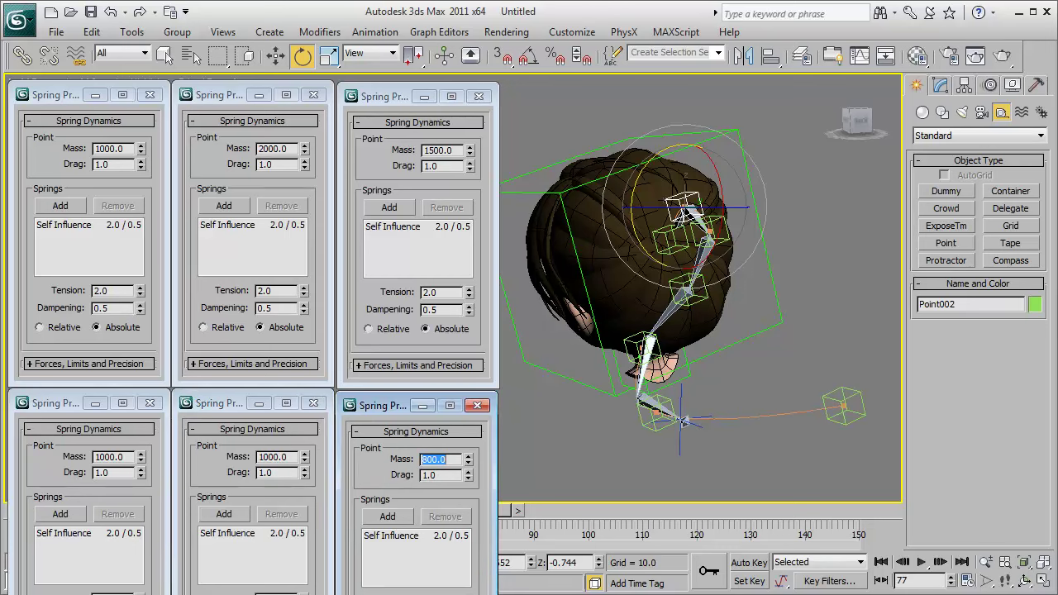
- Play the animation and set the drag of the sixth, fifth and fourth springs to 5
left_click(921, 562)
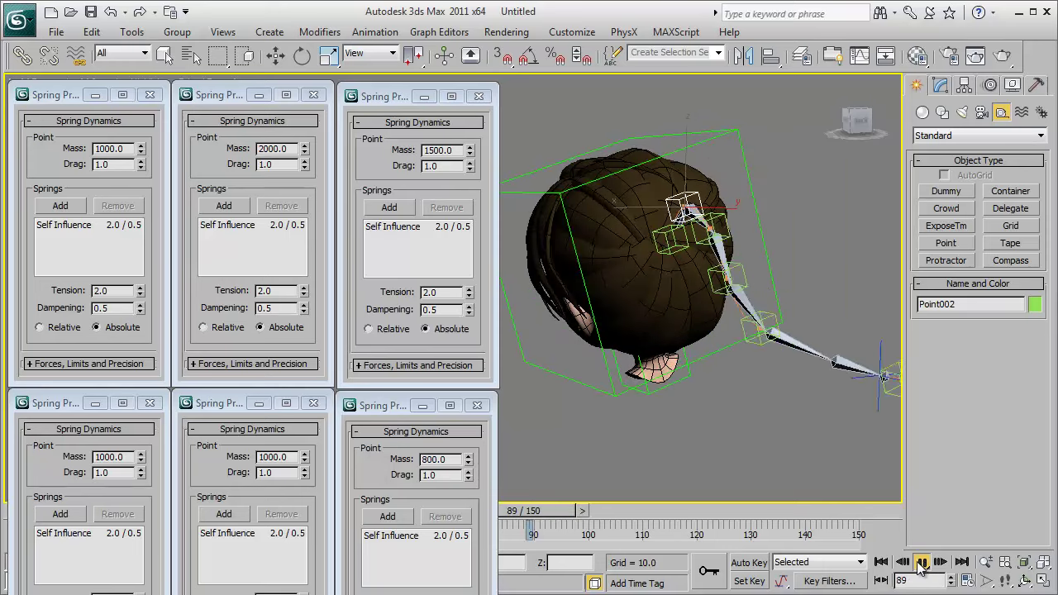
left_click_drag(435, 476, 396, 482)
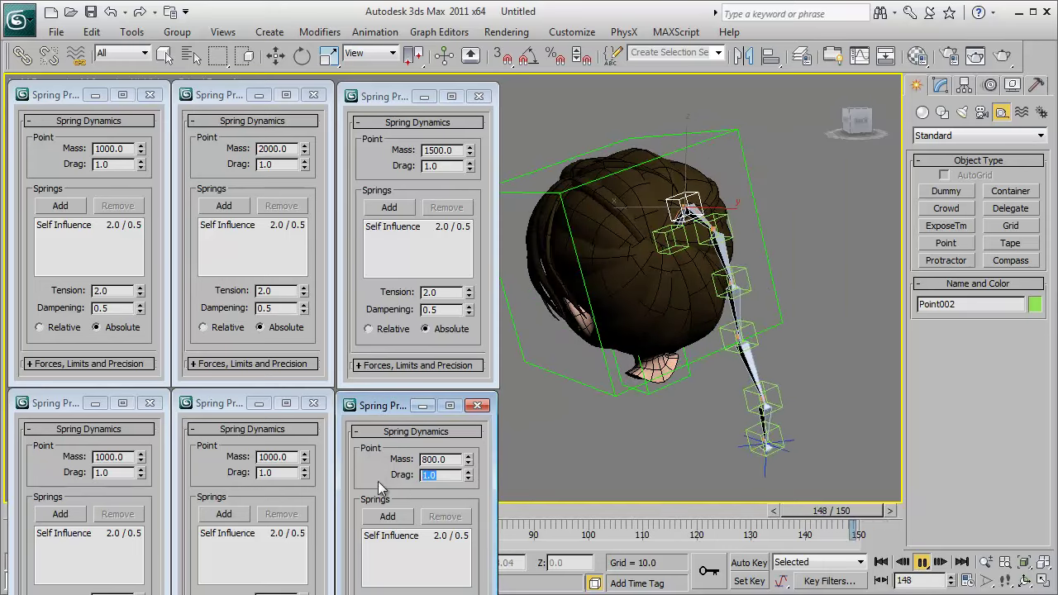
type("5")
left_click(277, 473)
type("5")
left_click(98, 473)
type("5")
- Set the third spring's drag to 3 and the second spring's drag to 2 during playback
left_click(442, 166)
type("3")
left_click(287, 165)
left_click_drag(287, 168, 257, 182)
type("2")
key("Return")
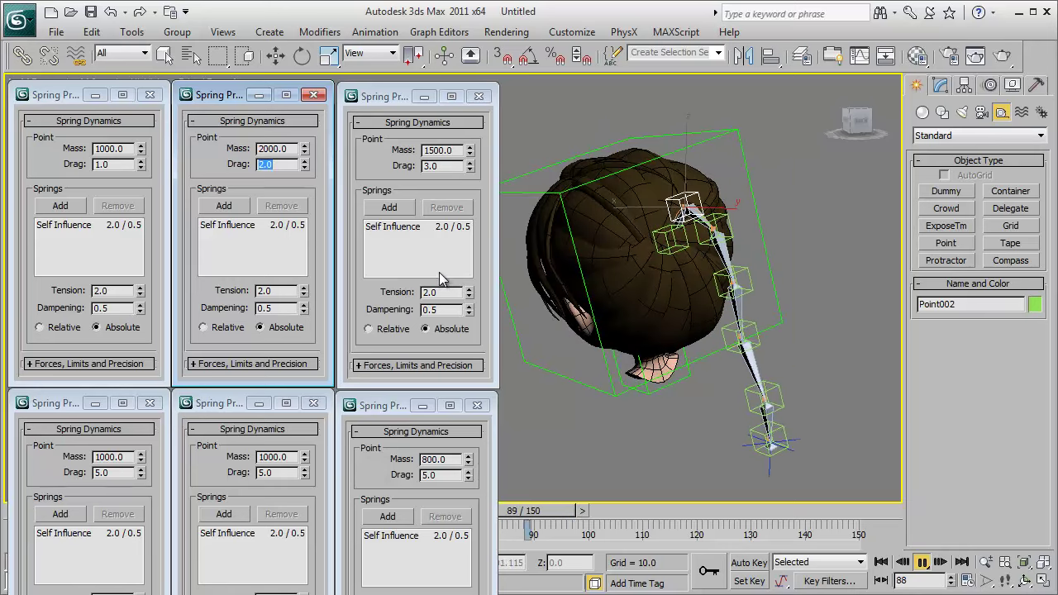
- Set the masses of the third, second and fourth springs to 800
double_click(463, 150)
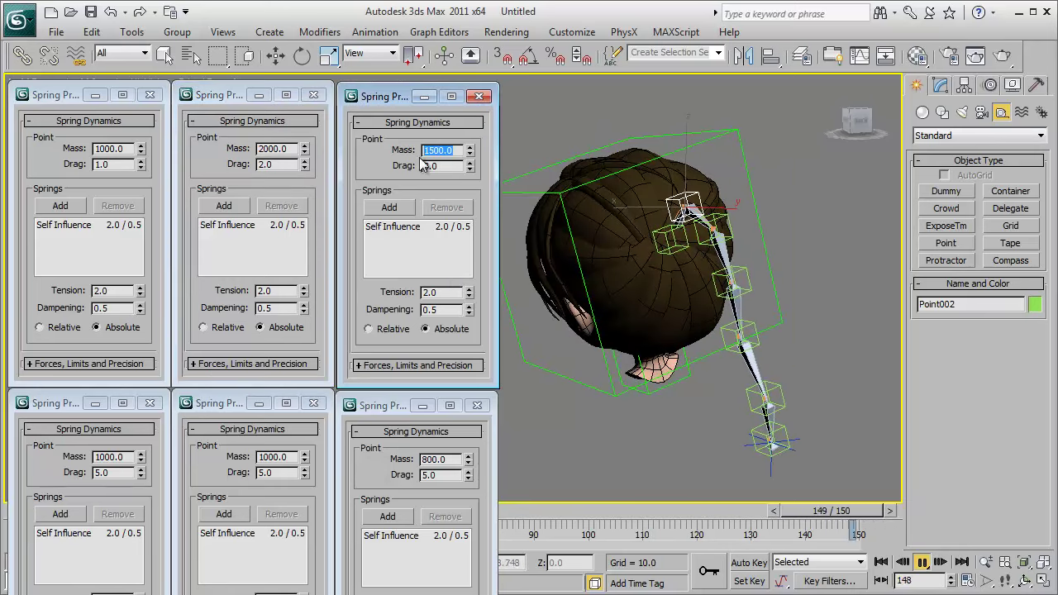
type("800")
left_click(236, 159)
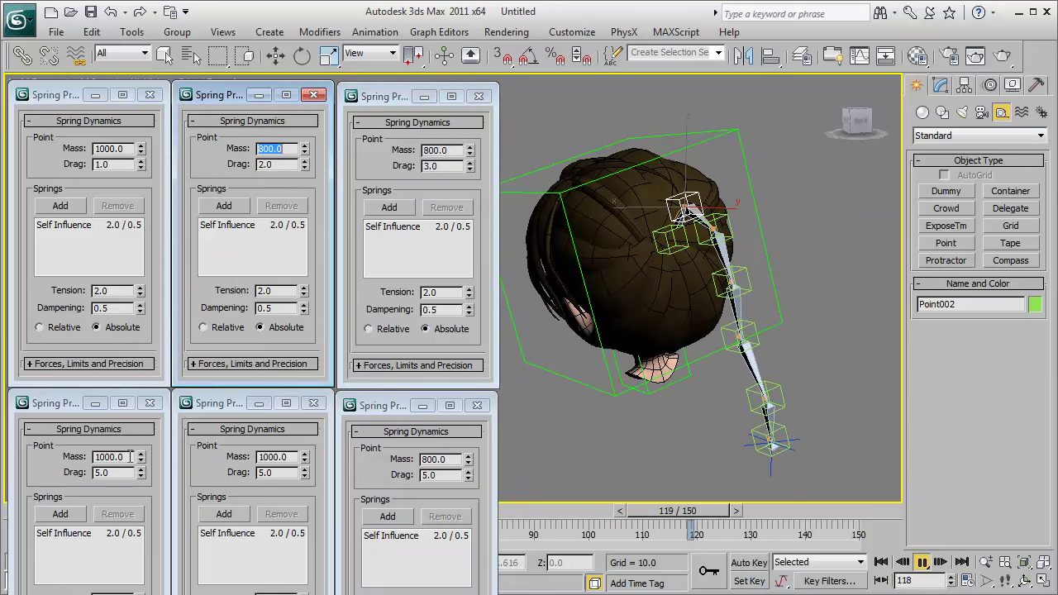
double_click(130, 456)
type("80")
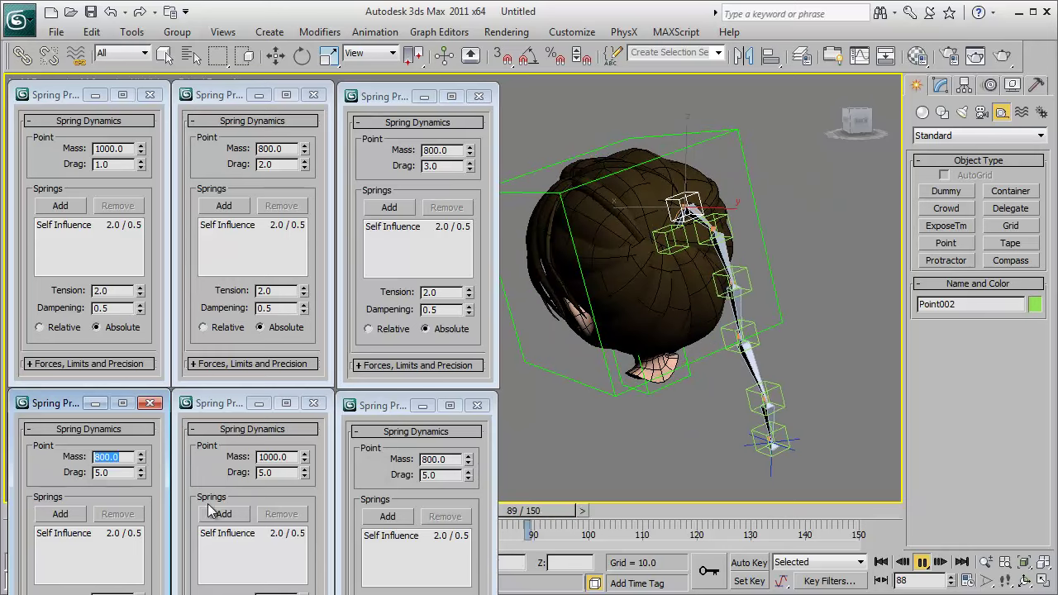
- Set the second spring's drag to 3 and the first spring's drag to 5
double_click(281, 164)
type("3")
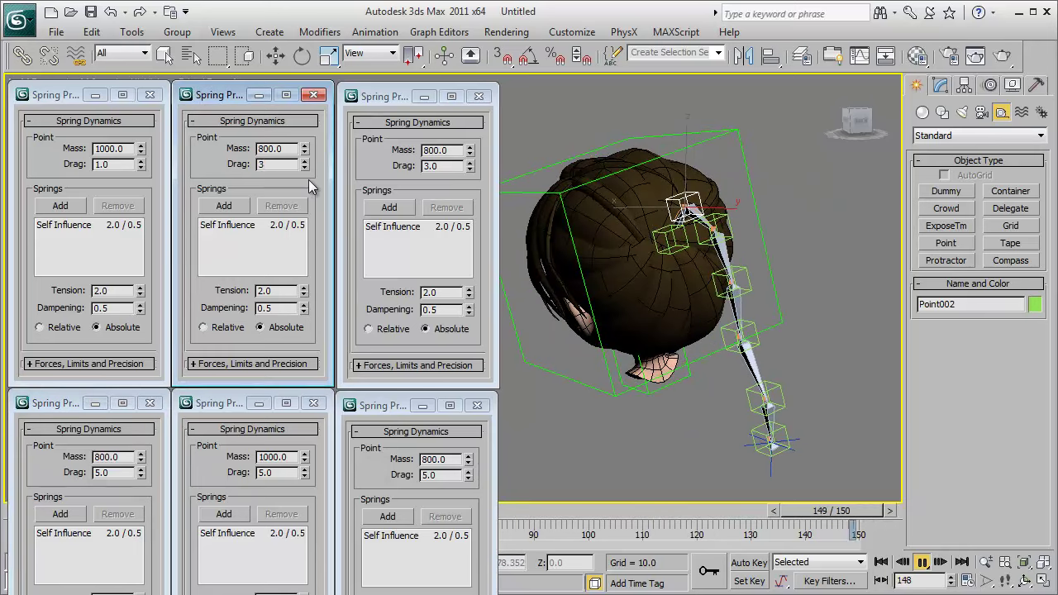
key("Return")
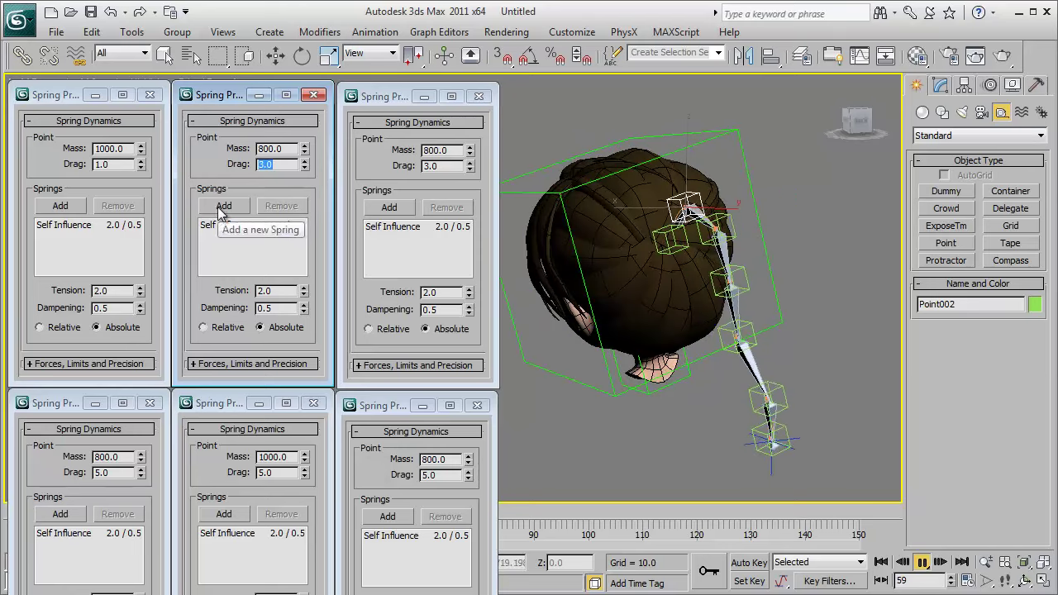
left_click_drag(119, 164, 72, 171)
type("5")
key("Return")
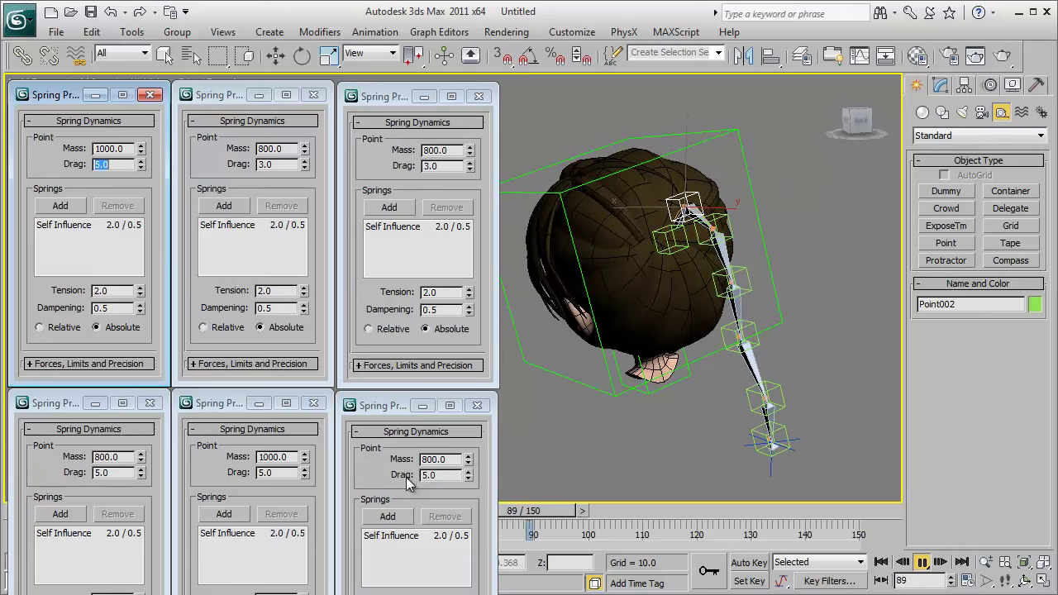
- Set the sixth spring's mass to 1200 and its drag to 3
left_click(439, 475)
left_click_drag(449, 460, 373, 463)
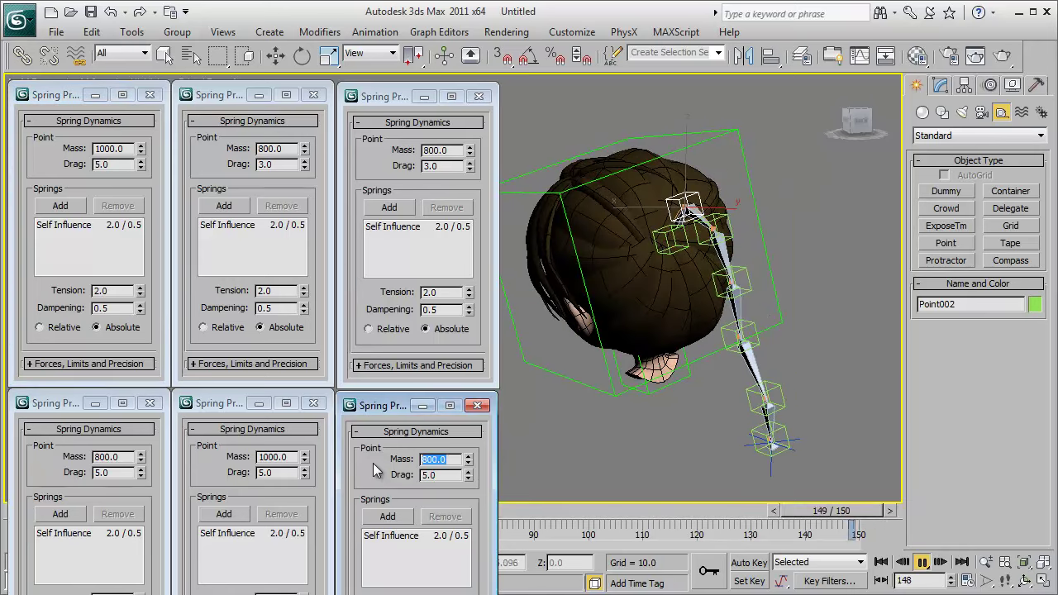
type("1200")
key("Return")
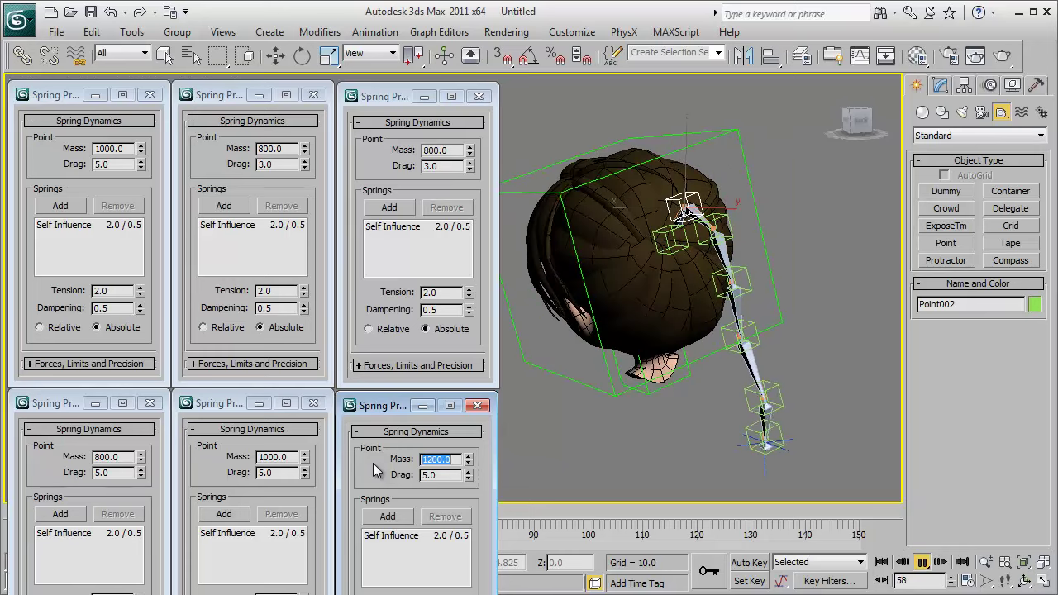
key("Tab")
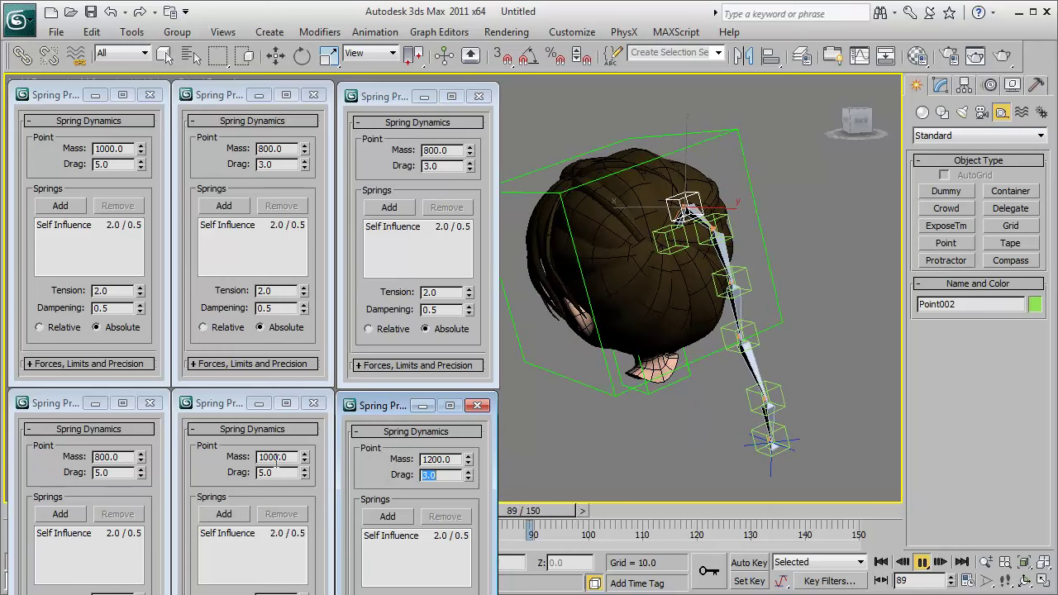
- Set the fifth spring's drag to 2 and its mass to 1200
left_click_drag(282, 472, 264, 475)
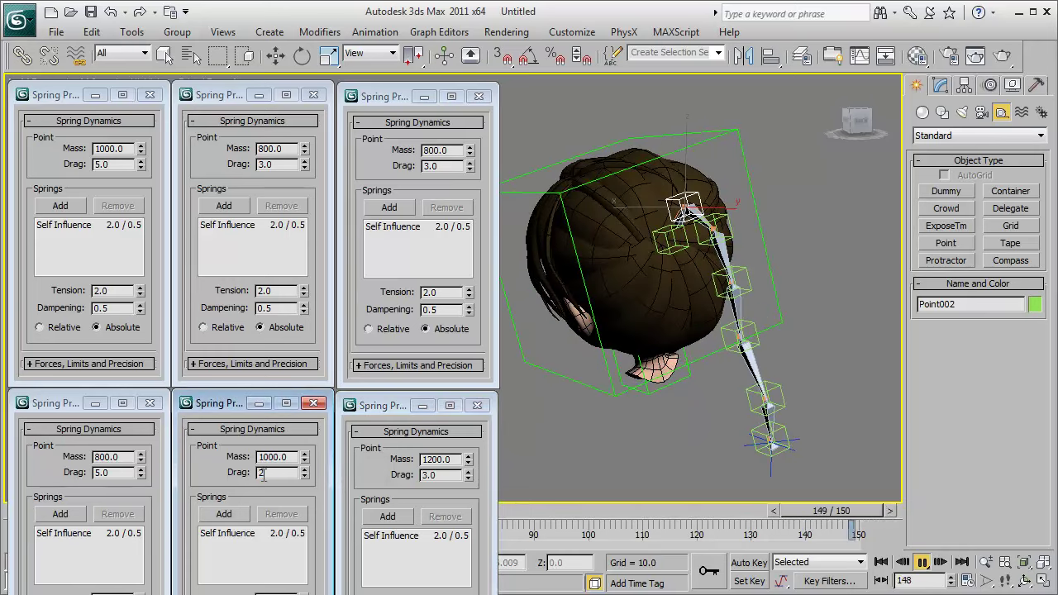
type("2")
key("Return")
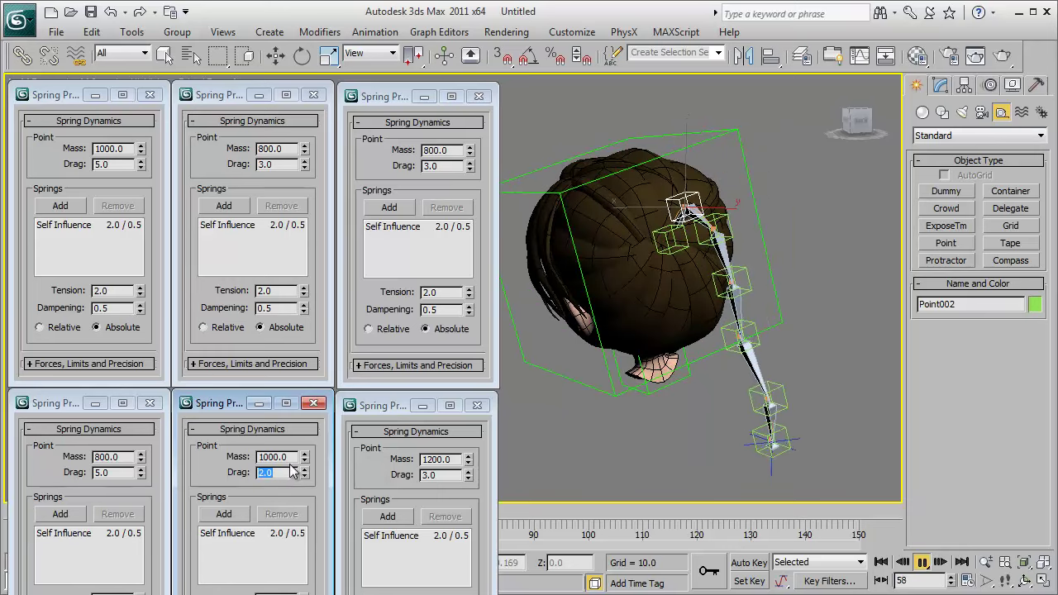
type("1200")
- Give the fourth spring mass 1000 and drag 3, and the third spring mass 1000 and drag 2
double_click(122, 459)
type("1003")
key("Return")
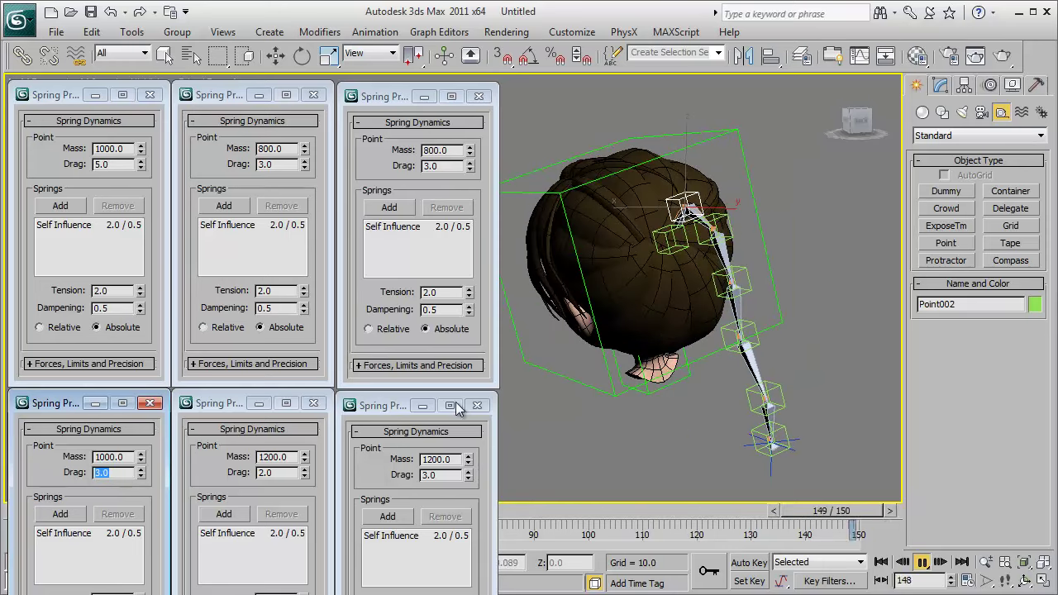
double_click(438, 150)
type("1000")
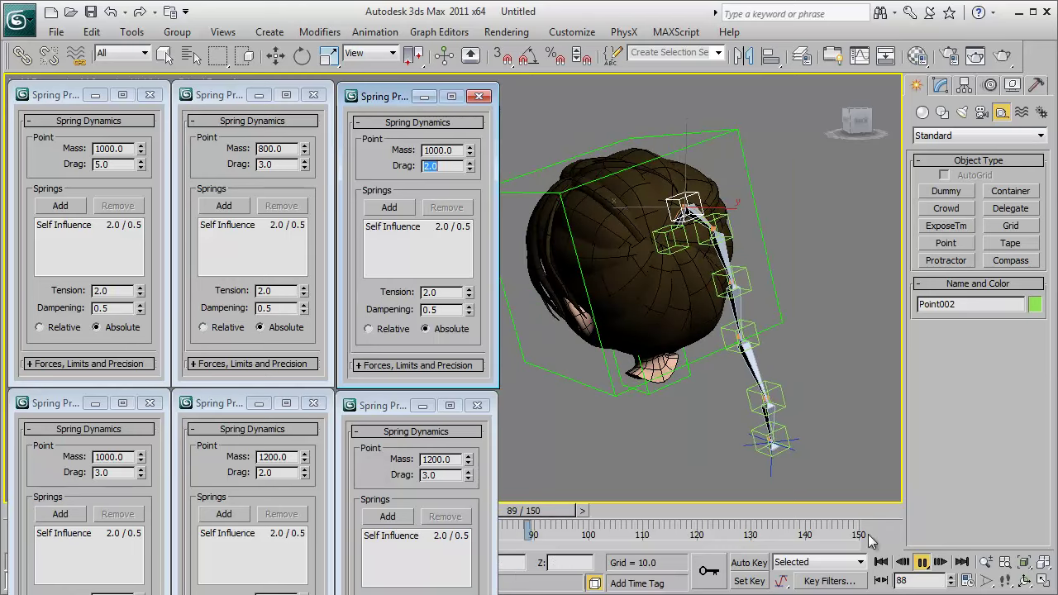
- Stop playback, shorten the active time segment to about 100 frames and replay the animation from frame 0
left_click(922, 562)
key("e")
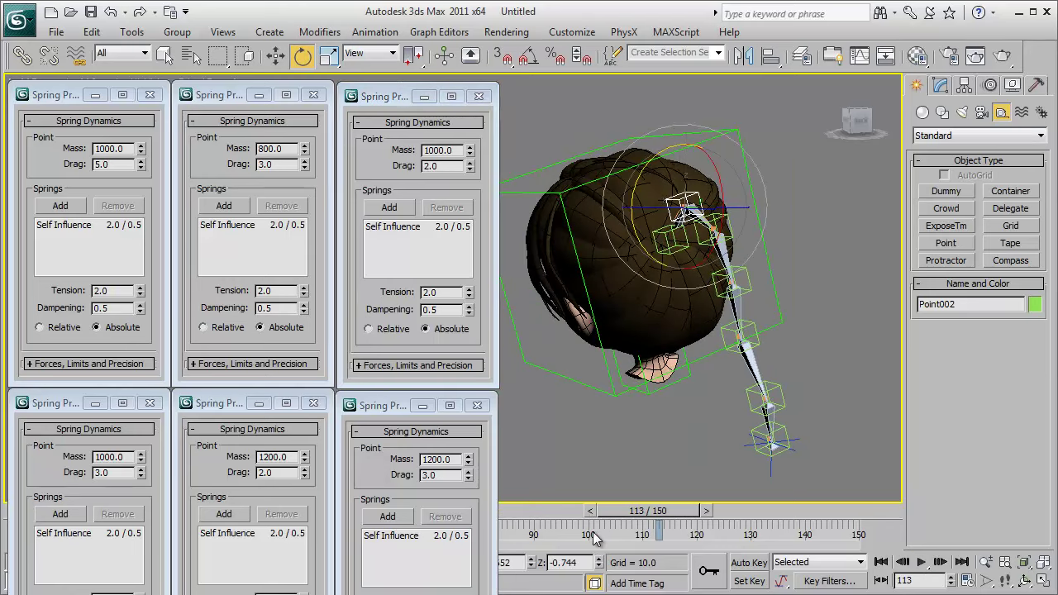
right_click_drag(592, 533, 860, 542, "ctrl+alt")
left_click(882, 562)
left_click(921, 562)
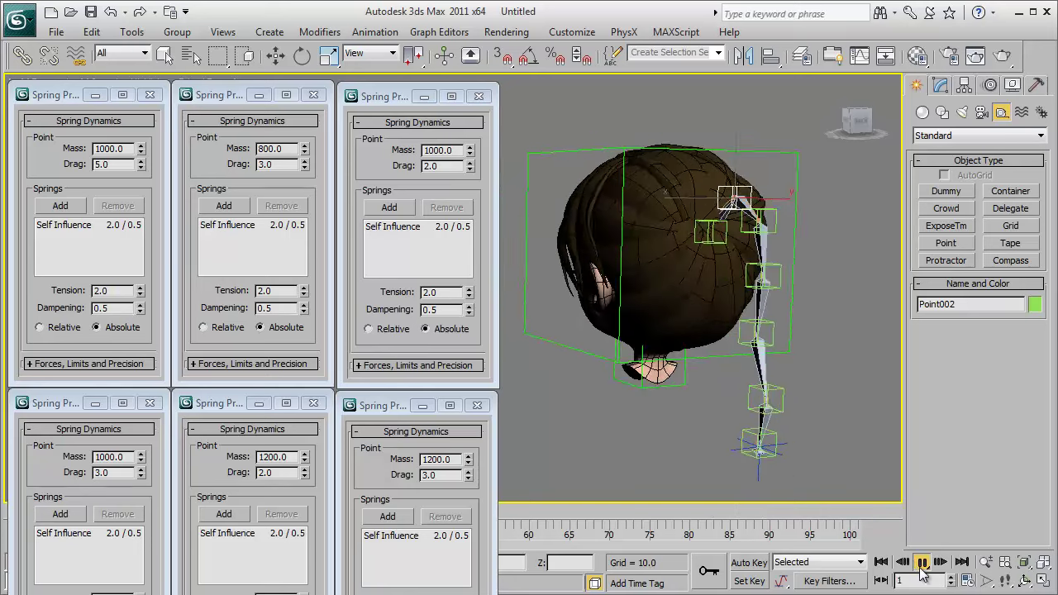
- Stop playback, set the fifth and sixth springs' mass to 2000, and replay the animation from frame 0
left_click(921, 563)
left_click_drag(446, 475, 417, 487)
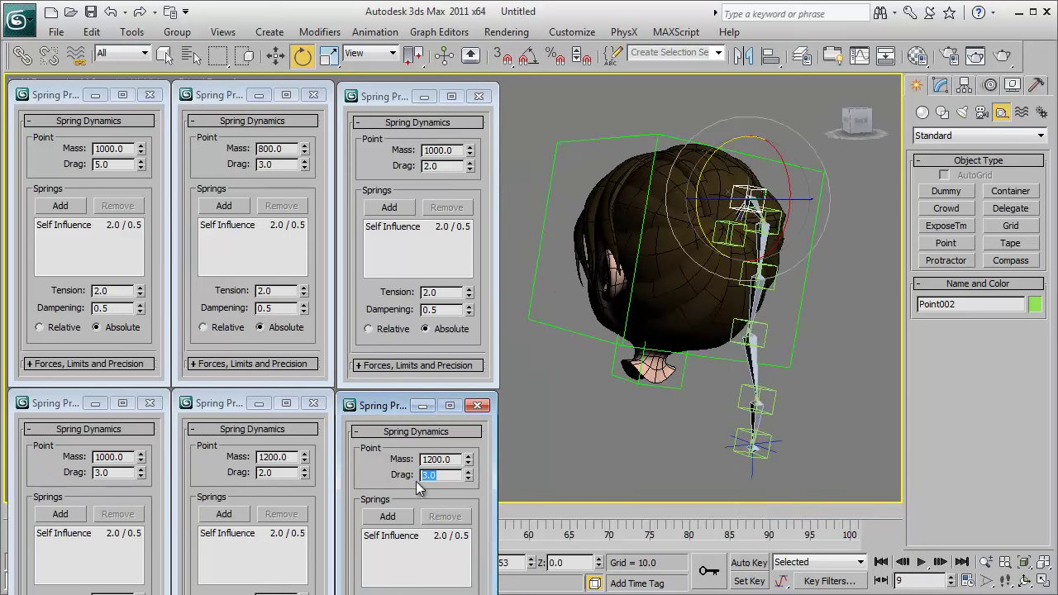
type("200")
double_click(296, 456)
type("2000")
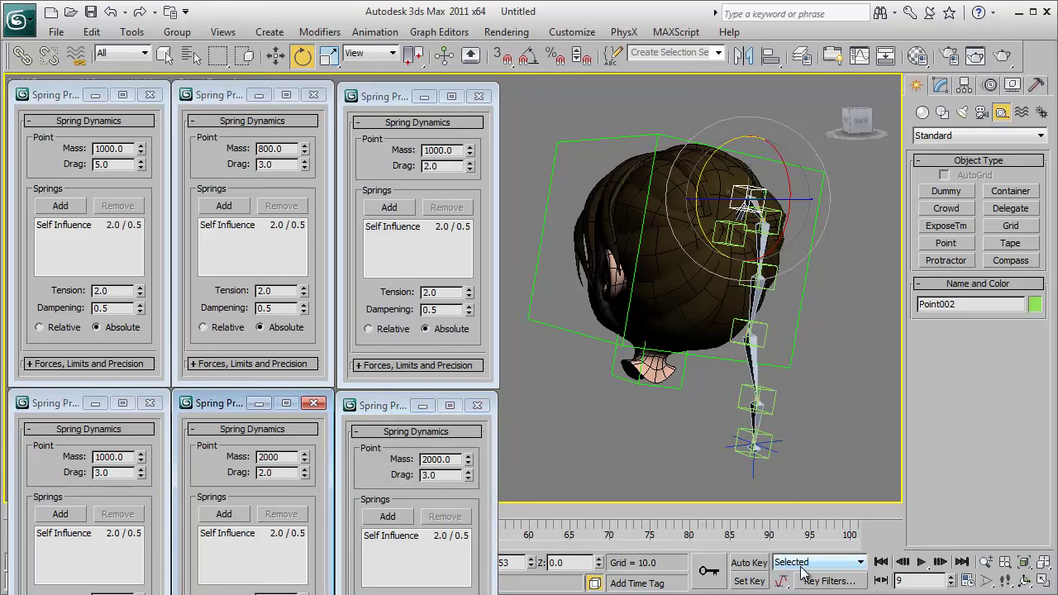
left_click(881, 563)
left_click(921, 562)
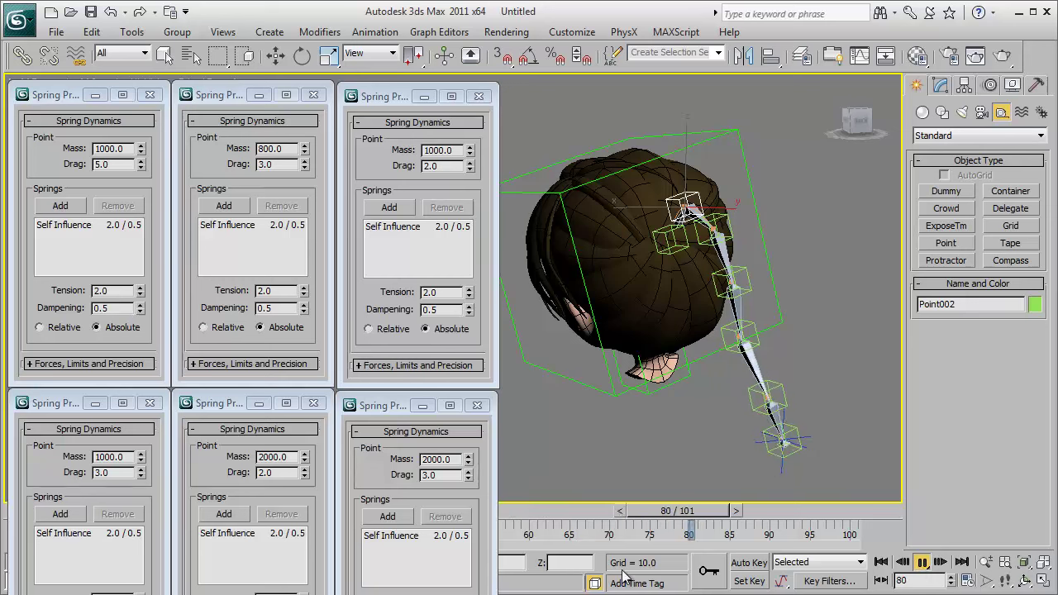
- Set the fifth spring's drag to 3 and the sixth spring's mass to 1800 during playback, and stop the animation
double_click(277, 473)
type("3")
left_click(445, 476)
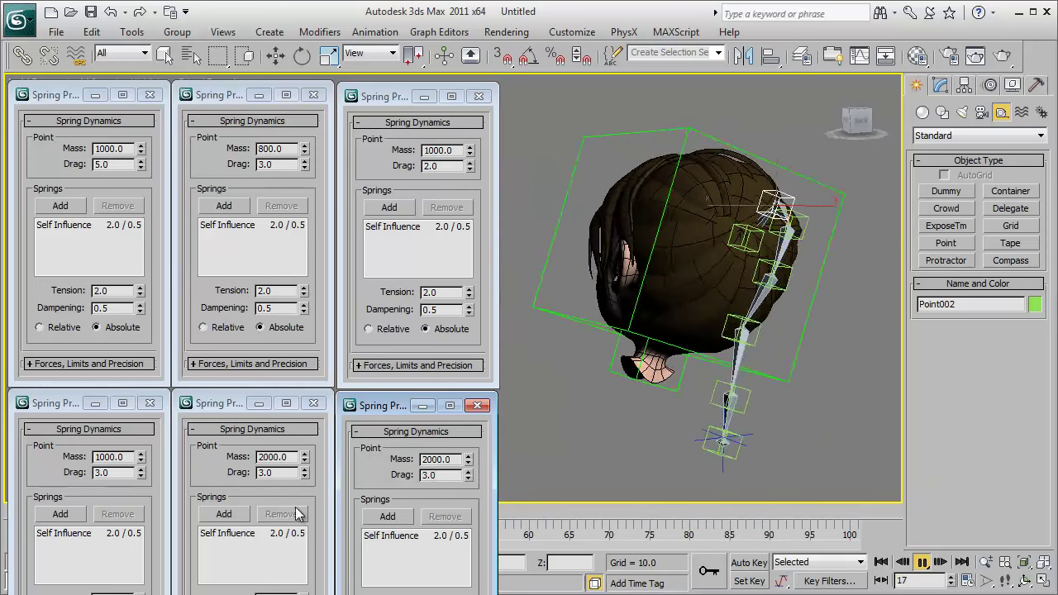
type("10")
left_click_drag(454, 460, 427, 461)
type("1800")
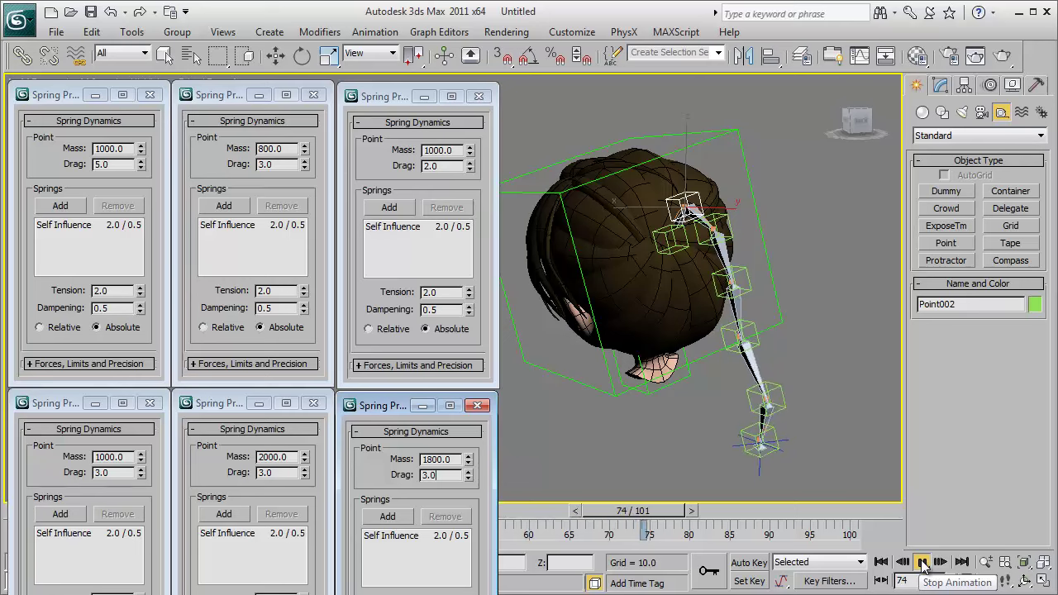
left_click(923, 565)
key("e")
- Minimize all six spring property windows to clear the viewport
left_click(425, 96)
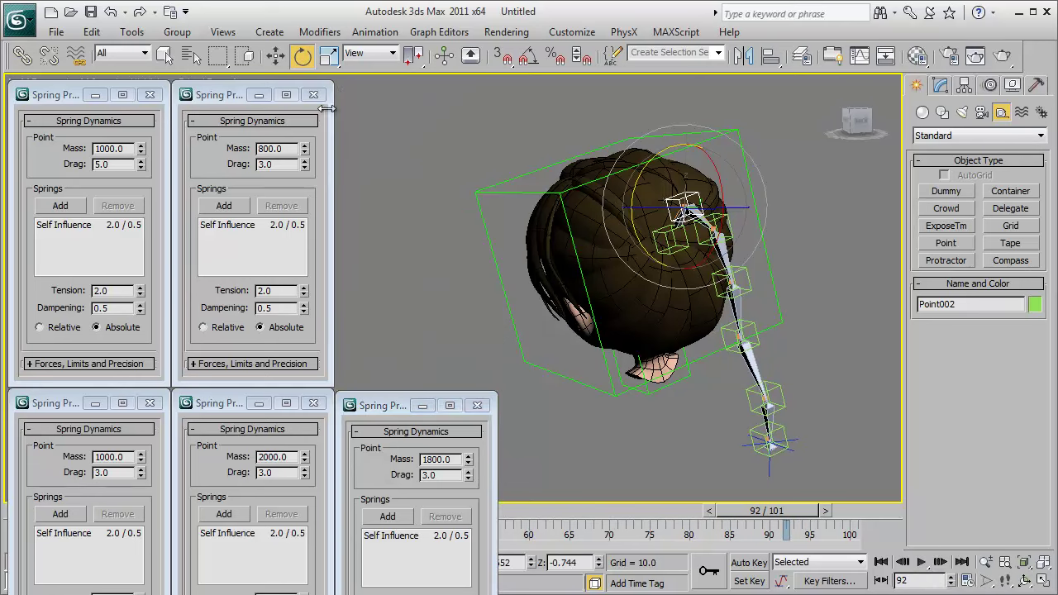
left_click(262, 97)
left_click(95, 96)
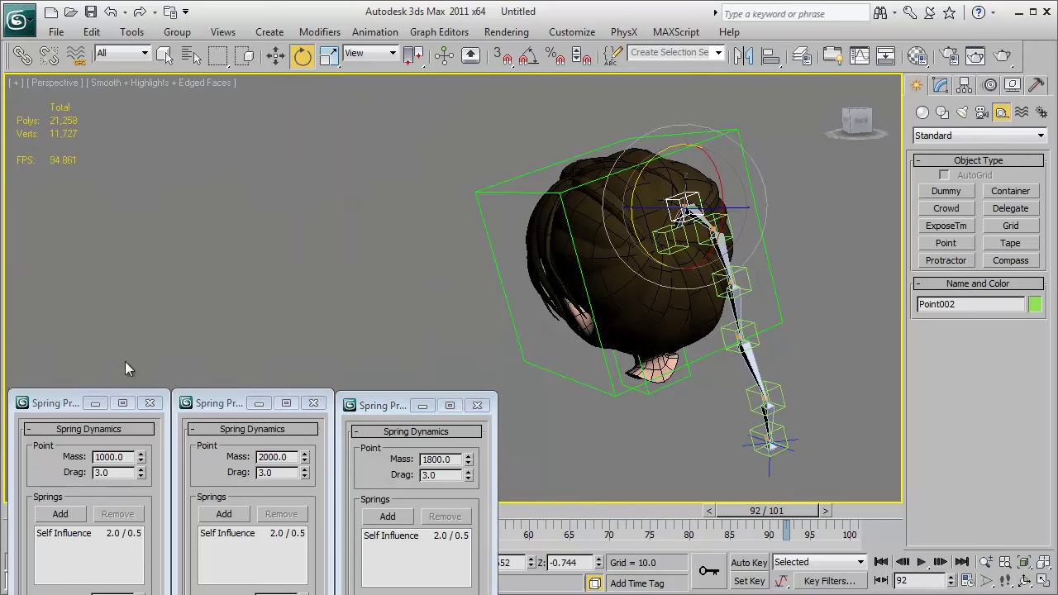
left_click(95, 404)
left_click(258, 403)
left_click(423, 405)
middle_click_drag(546, 376, 439, 360)
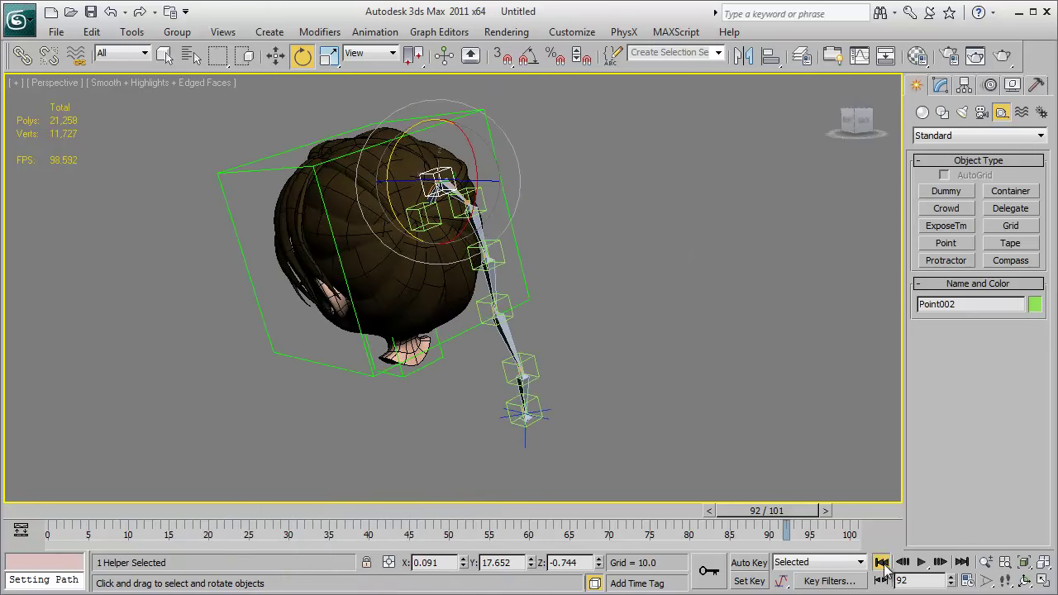
- Return to frame 0 and unhide all hidden objects
left_click(882, 563)
right_click(674, 339)
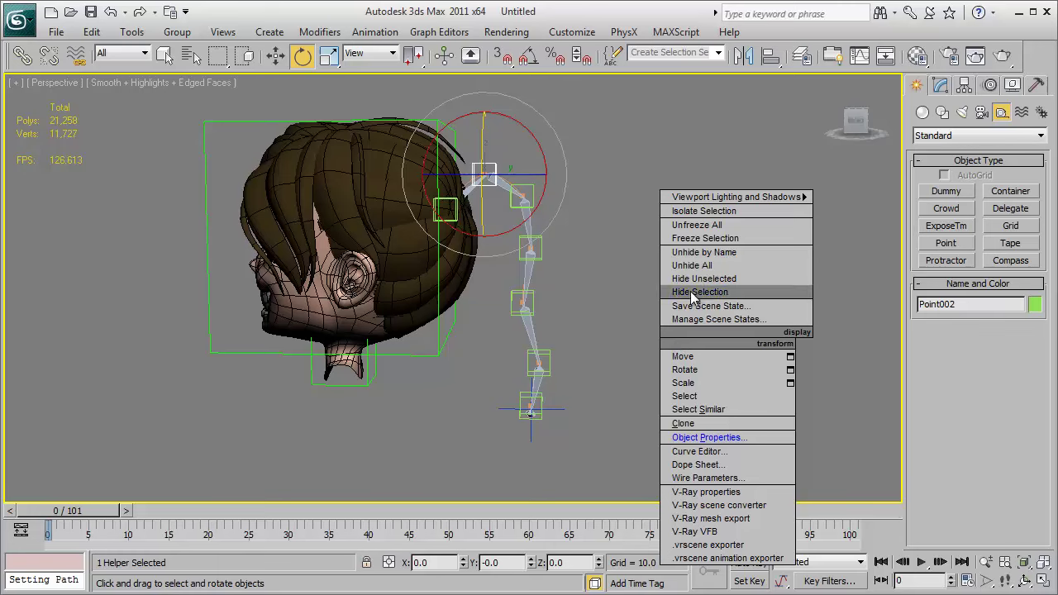
left_click(688, 265)
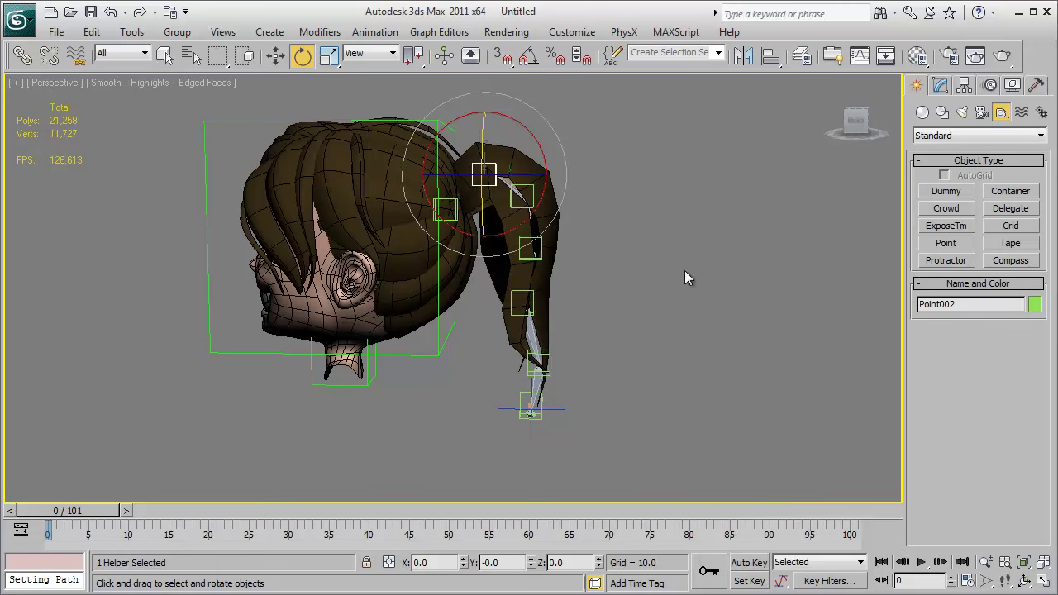
- Apply a Skin modifier to the ponytail mesh Plane039 and remove the duplicate Skin from its stack
left_click(508, 321)
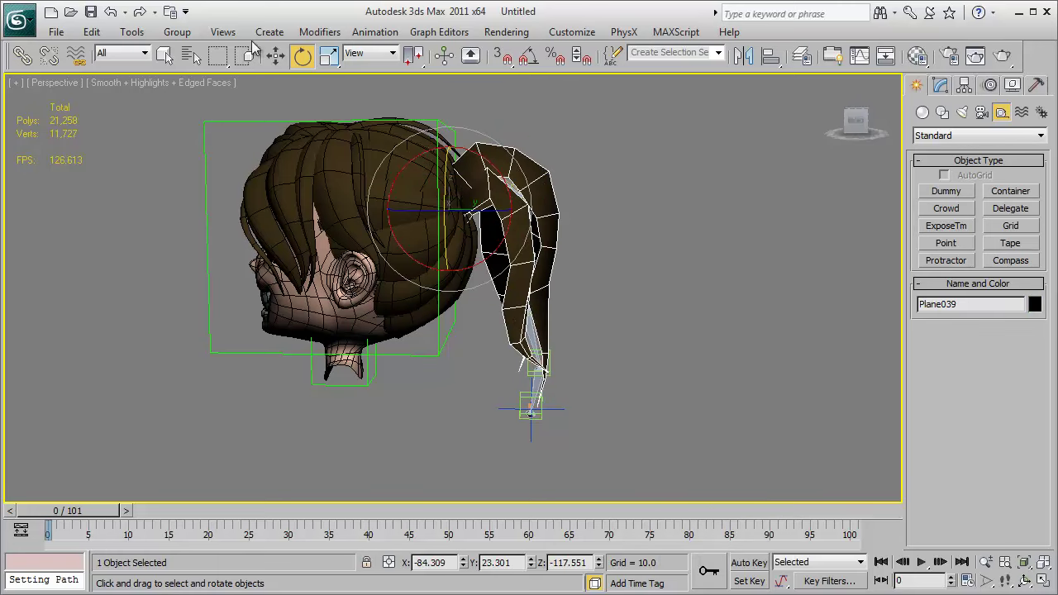
left_click(320, 33)
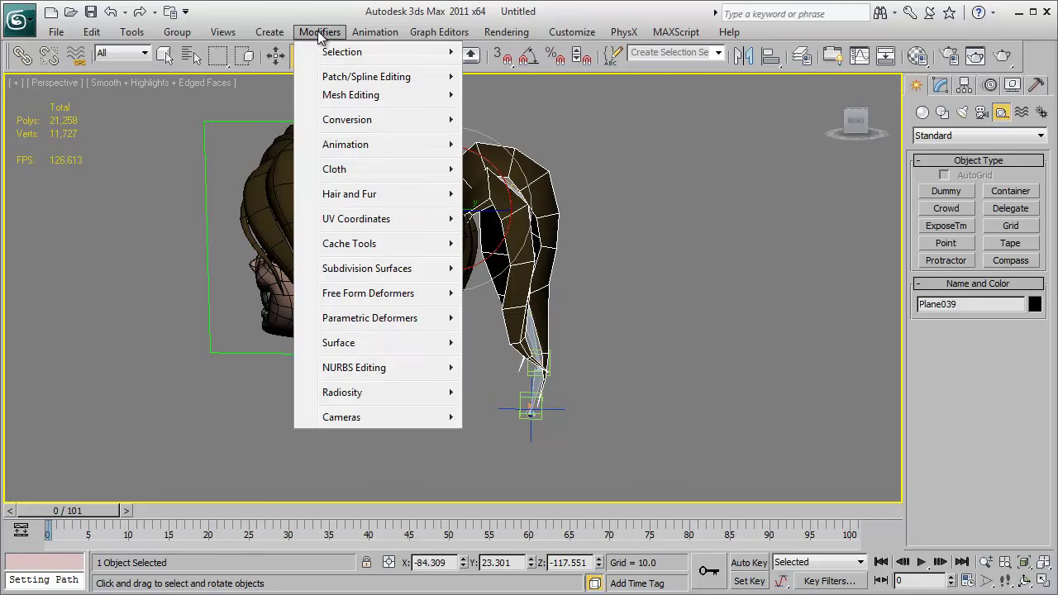
mouse_move(386, 147)
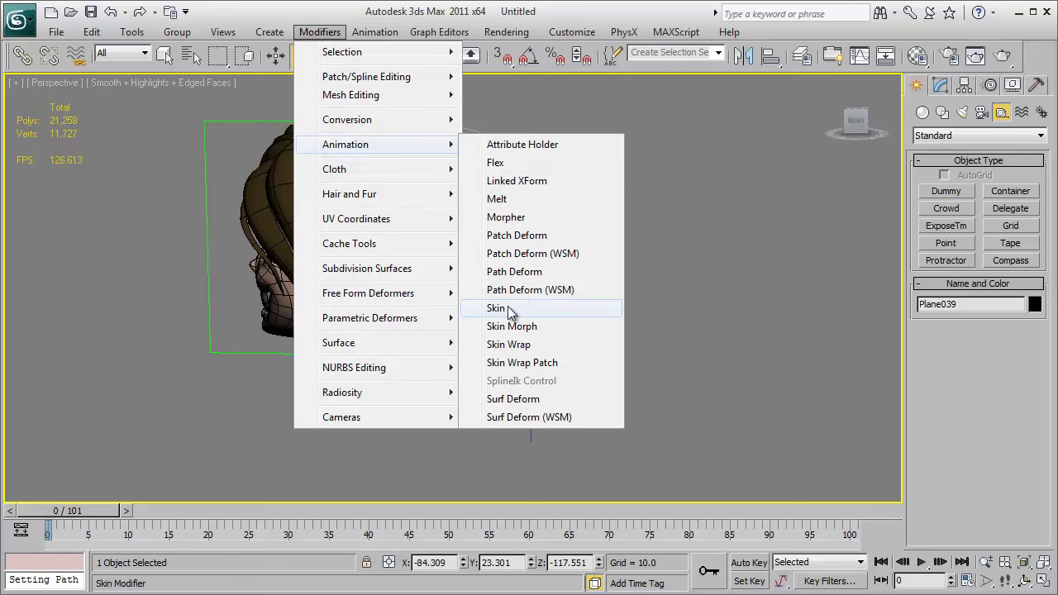
left_click(510, 305)
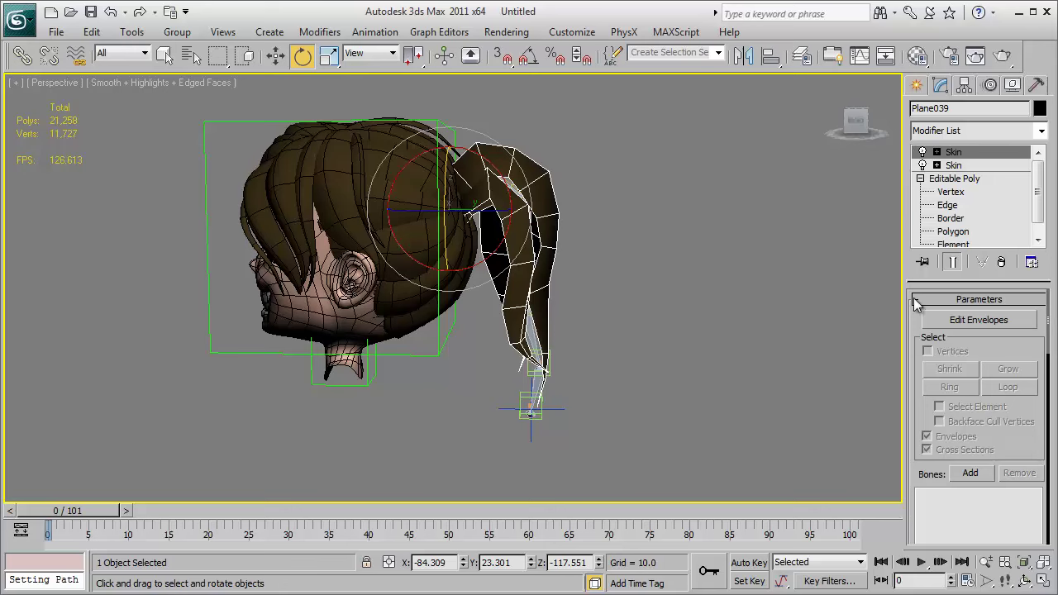
left_click(1002, 263)
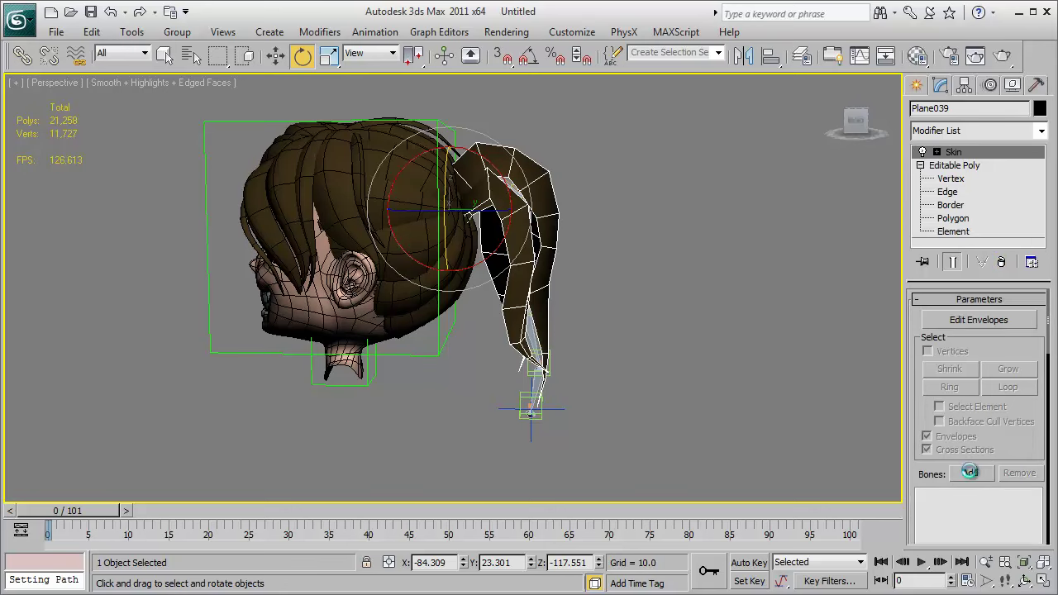
- Add Bone001 through Bone007 to the ponytail's Skin modifier
left_click(970, 472)
left_click_drag(411, 155, 416, 226)
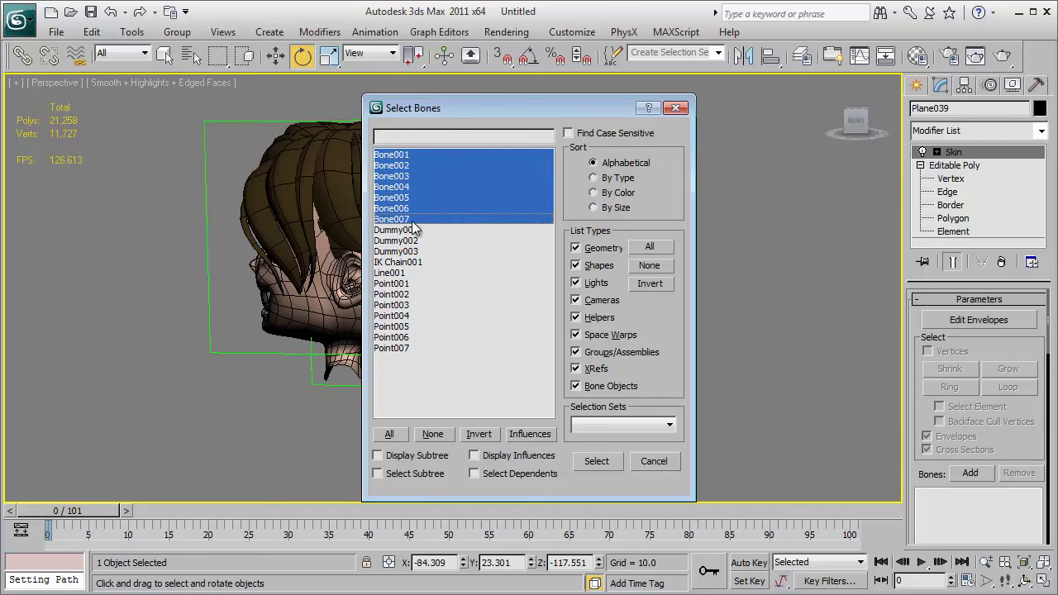
left_click(606, 468)
- Scrub the first frames of the animation to check how the skinned ponytail follows the bones, and return to frame 0
middle_click_drag(605, 459, 591, 413, "alt")
left_click_drag(58, 511, 130, 480)
key("e")
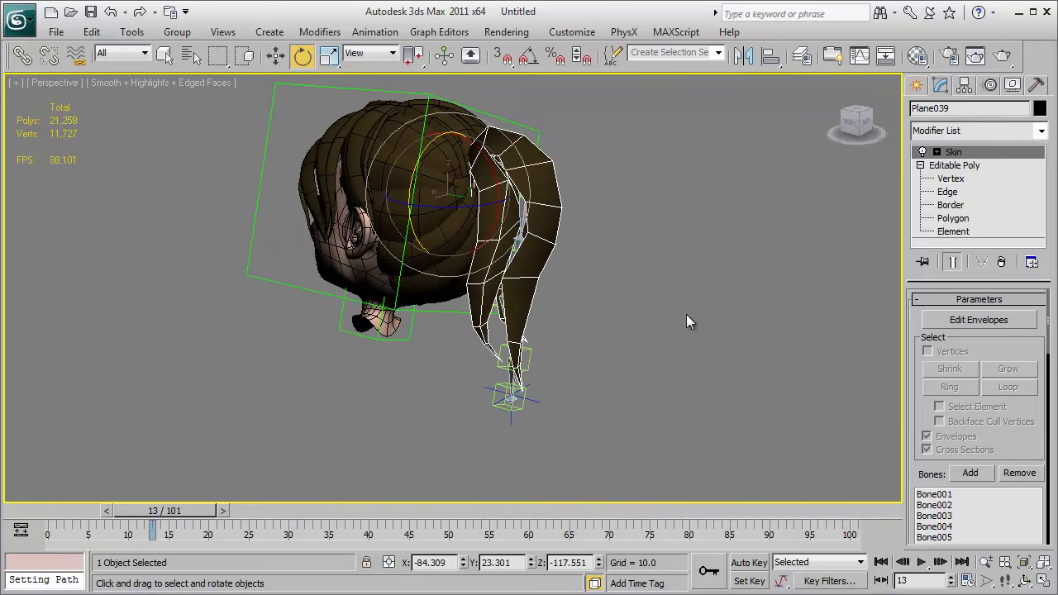
middle_click_drag(561, 250, 492, 261, "alt")
left_click(47, 513)
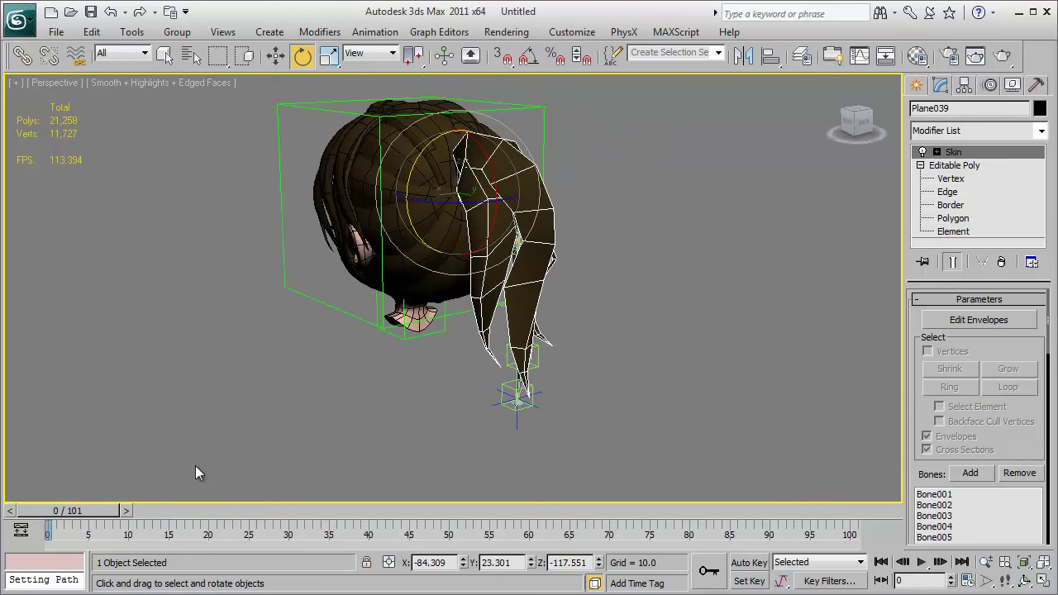
- Enter envelope editing on the ponytail's Skin modifier and display the viewport in wireframe
left_click(937, 152)
left_click(960, 165)
middle_click_drag(534, 302, 598, 360, "alt")
scroll(598, 323, "up", 5)
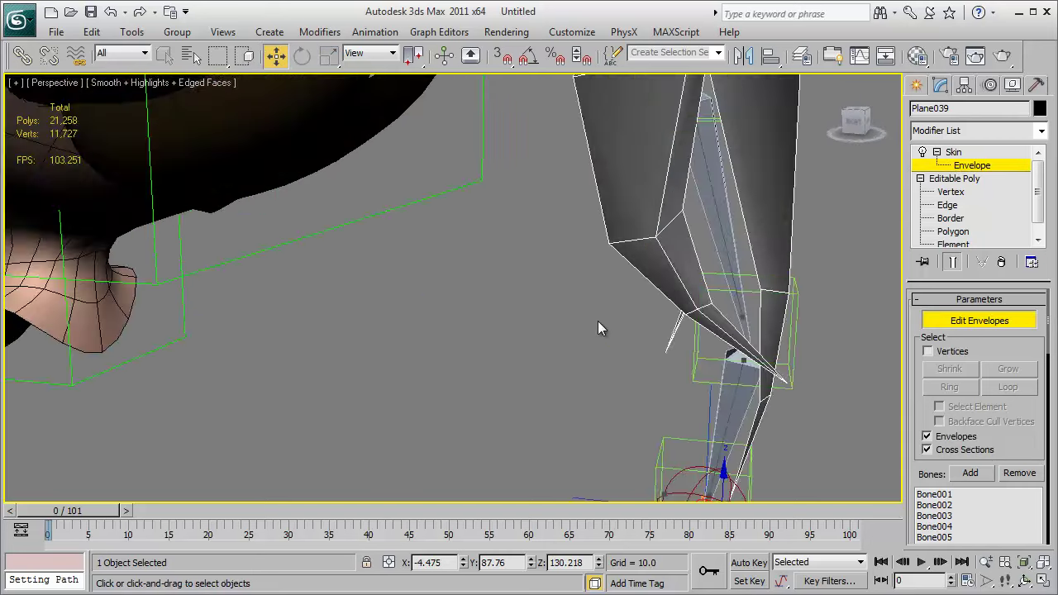
scroll(571, 298, "down", 5)
key("F3")
- Enlarge the inner and outer envelopes at both ends of Bone001 to enclose the ponytail's base
left_click(479, 263)
middle_click_drag(513, 277, 545, 269, "alt")
scroll(541, 270, "up", 5)
middle_click_drag(579, 198, 534, 267)
scroll(527, 277, "down", 1)
left_click(488, 234)
left_click_drag(518, 212, 460, 152)
left_click_drag(506, 253, 447, 165)
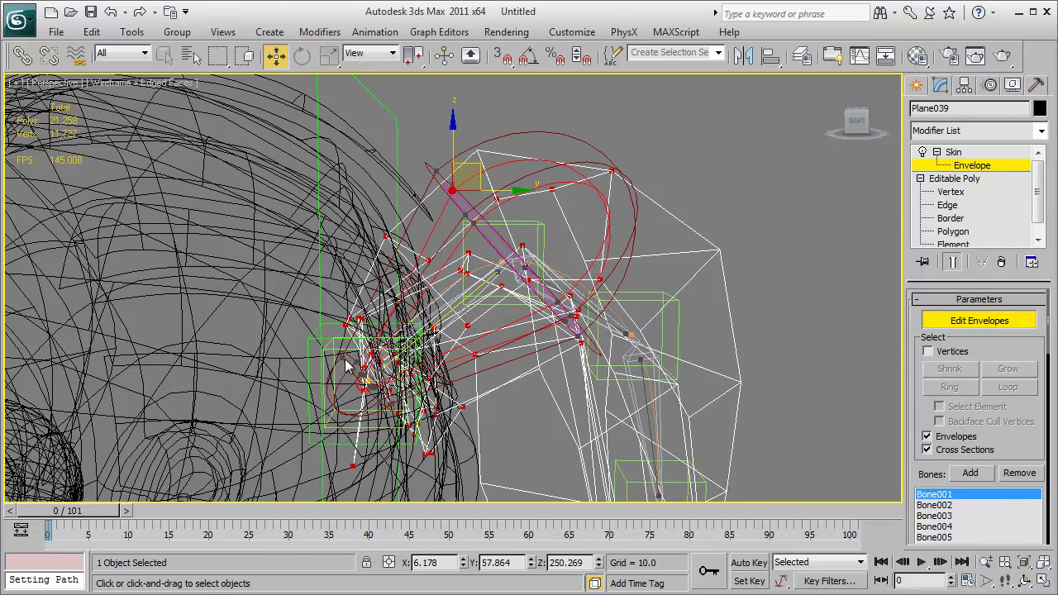
left_click_drag(341, 358, 291, 305)
left_click_drag(360, 373, 305, 312)
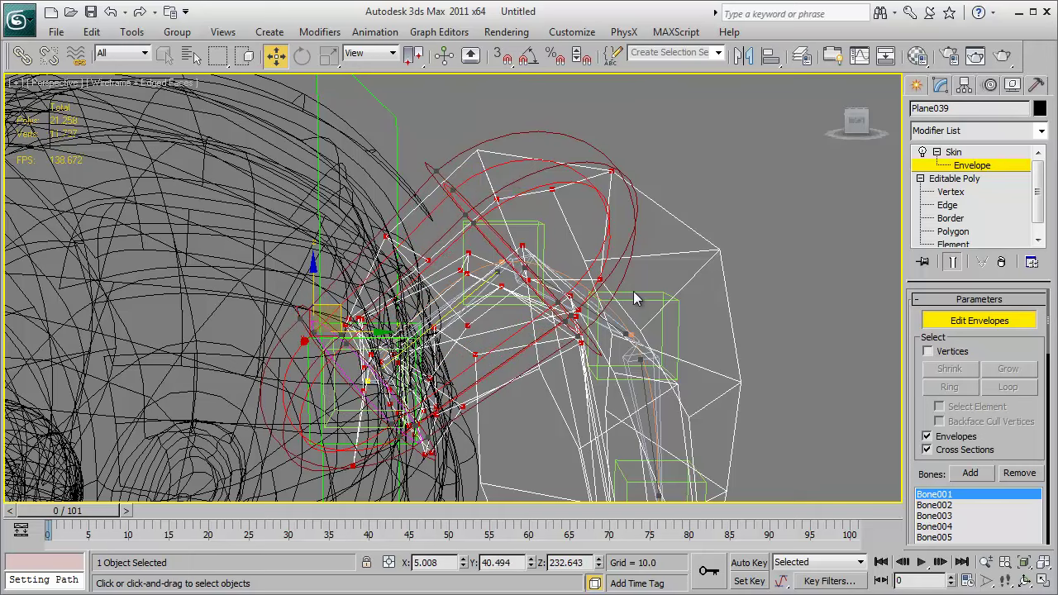
- Widen the Bone002 envelopes around the upper bend of the ponytail
middle_click_drag(635, 297, 560, 282)
left_click(458, 279)
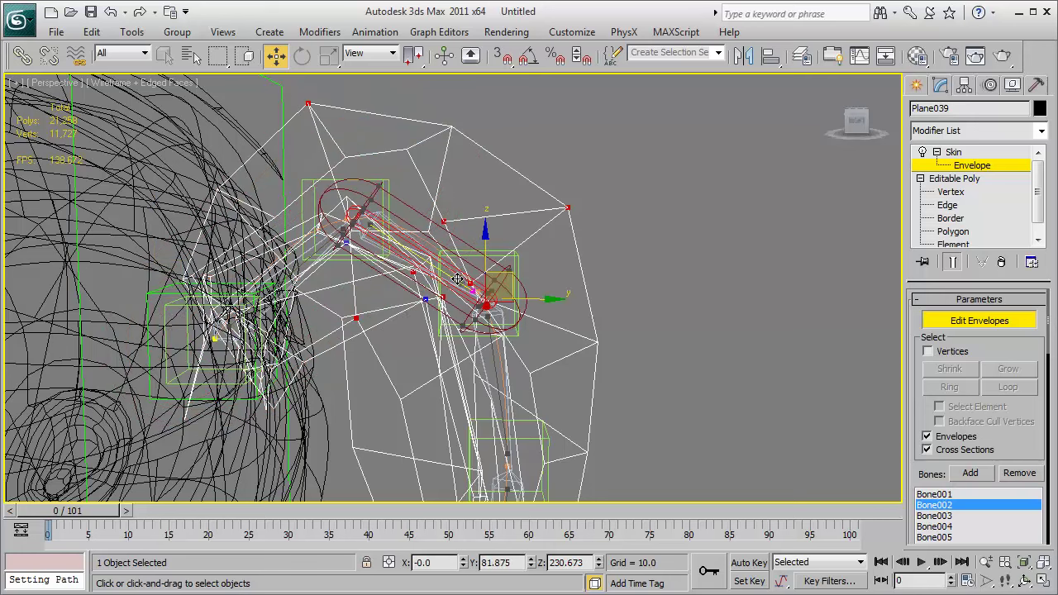
left_click_drag(379, 183, 441, 115)
left_click_drag(363, 212, 441, 110)
left_click_drag(506, 273, 566, 196)
- Widen the inner and outer envelopes at both ends of Bone003 to cover the surrounding ponytail vertices
middle_click_drag(537, 320, 499, 260)
left_click(461, 203)
left_click_drag(493, 152, 641, 129)
left_click(463, 155)
left_click_drag(476, 134, 606, 106)
left_click(294, 194)
left_click_drag(334, 185, 322, 186)
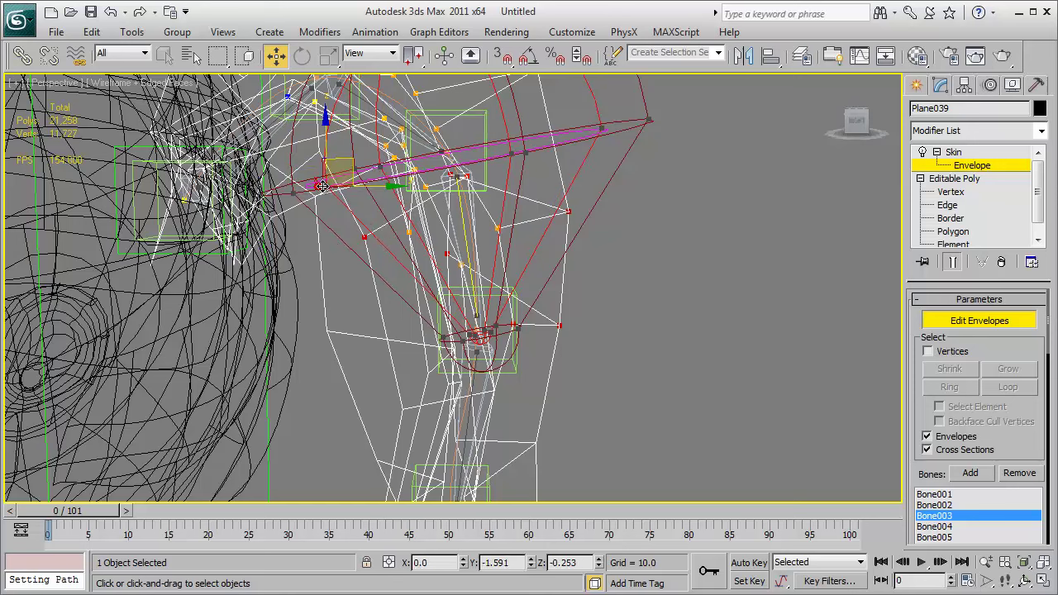
left_click_drag(446, 339, 286, 360)
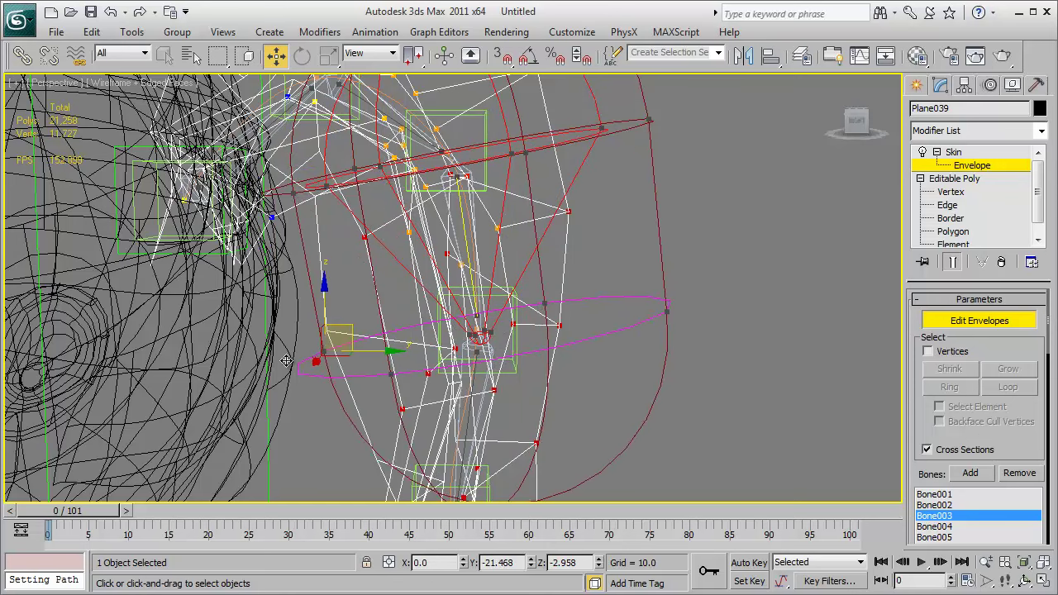
left_click_drag(496, 336, 618, 318)
- Widen the inner and outer envelopes at both ends of Bone004 around the middle of the ponytail
middle_click_drag(577, 352, 492, 341, "alt")
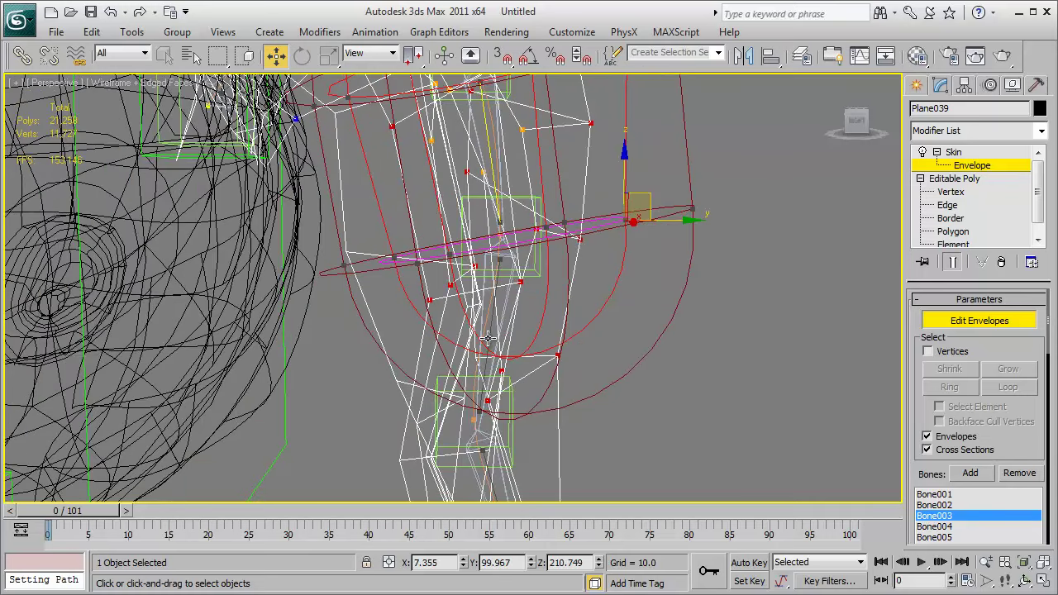
left_click(488, 337)
left_click_drag(537, 263, 677, 261)
left_click_drag(513, 240, 651, 279)
middle_click_drag(582, 344, 579, 285)
left_click_drag(441, 314, 316, 305)
left_click_drag(482, 316, 607, 349)
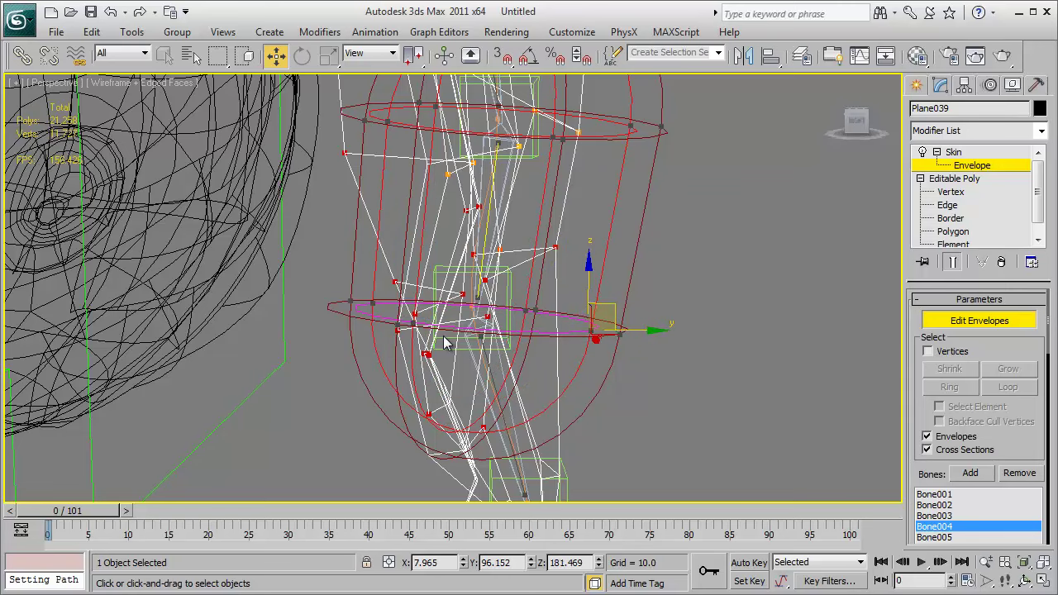
- Widen the inner and outer envelopes at both ends of Bone005 in the lower part of the ponytail
scroll(445, 344, "down", 4)
middle_click_drag(482, 355, 435, 319)
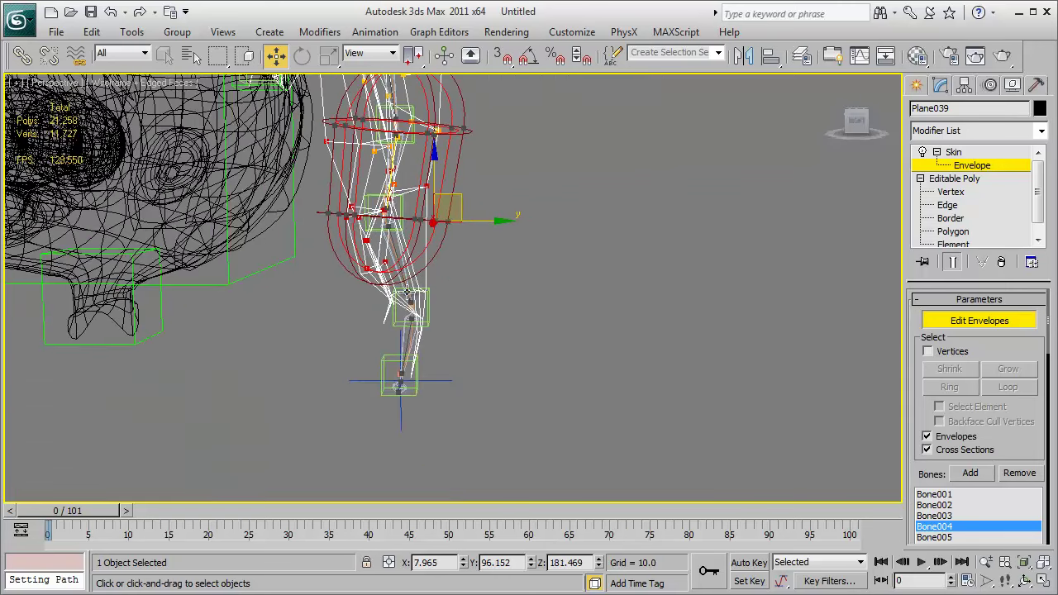
left_click(408, 292)
left_click_drag(402, 213, 489, 209)
middle_click_drag(495, 261, 505, 271)
scroll(458, 267, "up", 4)
left_click_drag(344, 165, 497, 175)
left_click_drag(450, 360, 523, 347)
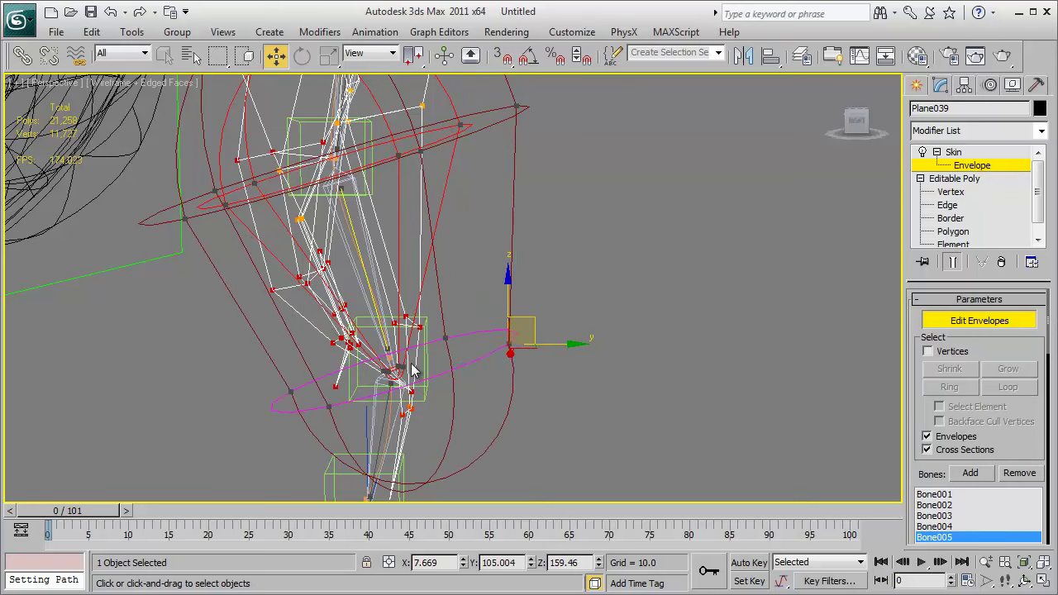
left_click_drag(401, 367, 491, 353)
- Widen the inner and outer envelopes at both ends of Bone006 near the ponytail's tip
middle_click_drag(386, 411, 418, 280)
left_click_drag(411, 251, 245, 318)
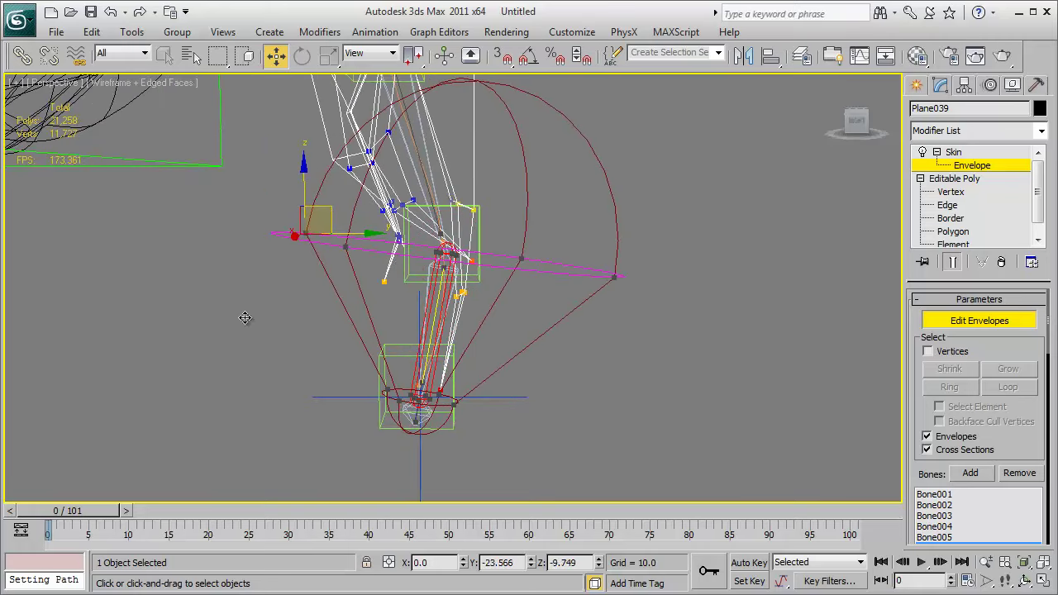
left_click_drag(437, 252, 312, 241)
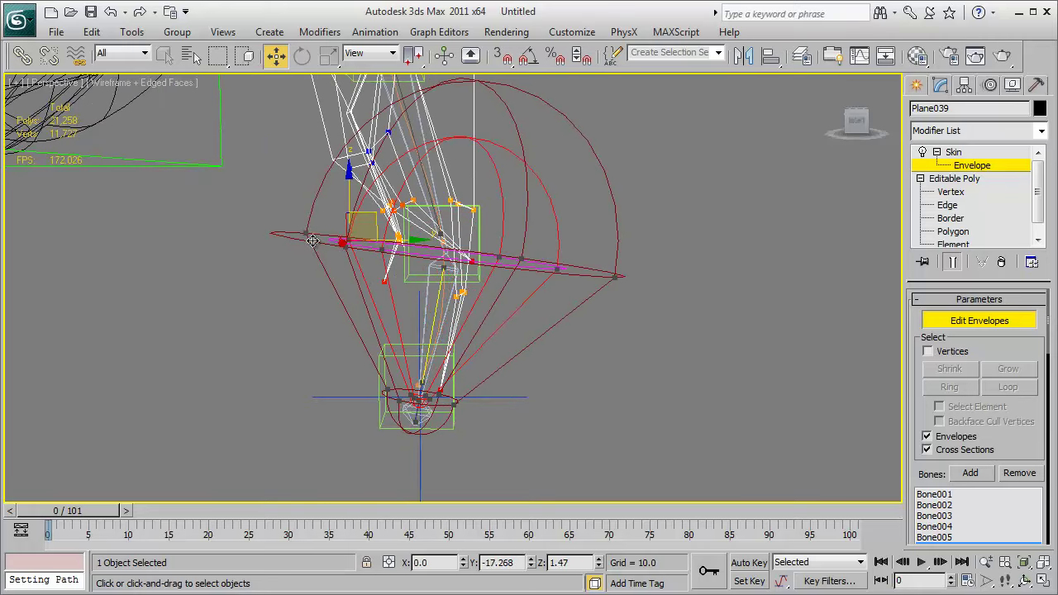
left_click(402, 388)
left_click_drag(386, 396, 310, 406)
left_click_drag(405, 403, 345, 434)
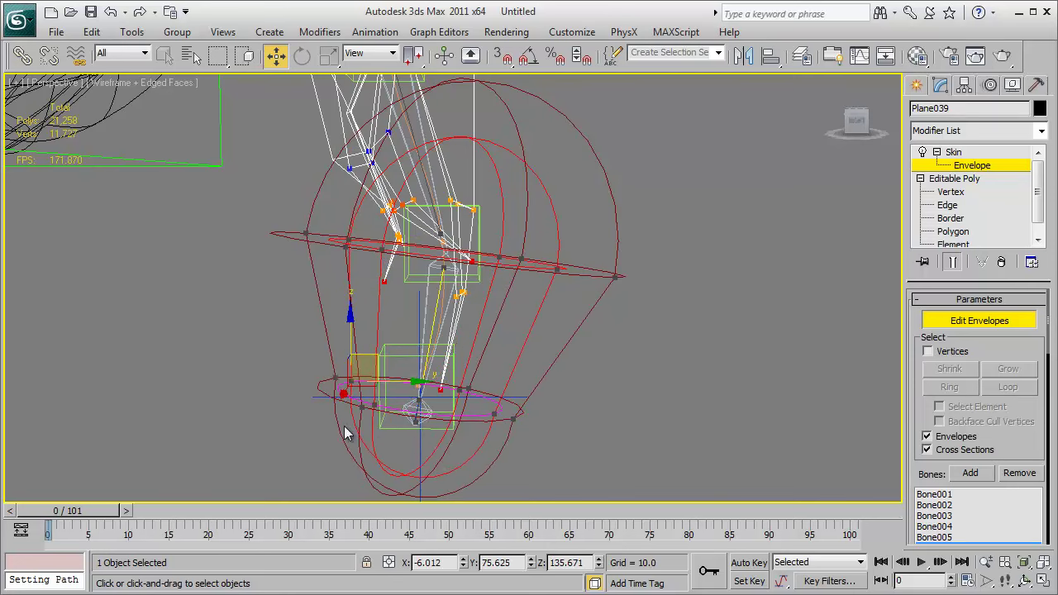
- Enlarge the inner and outer envelopes at both ends of the small end bone at the ponytail's tip
left_click(416, 411)
left_click_drag(457, 403, 541, 423)
left_click_drag(431, 399, 511, 405)
left_click_drag(449, 433, 523, 465)
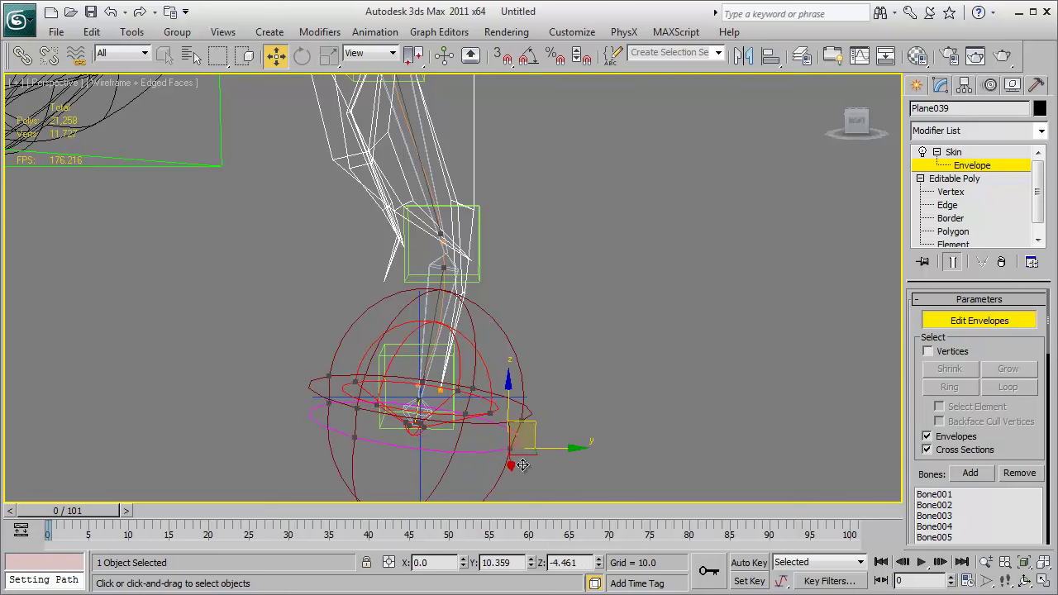
left_click_drag(426, 429, 509, 467)
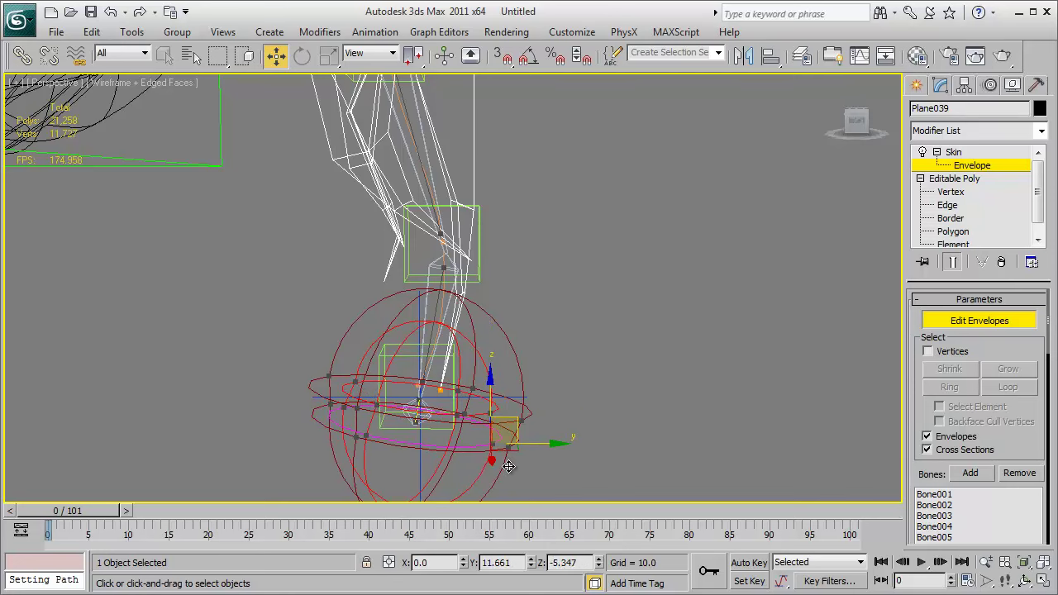
- Leave envelope editing and return the viewport to shaded display with the ponytail seen from behind
left_click(972, 323)
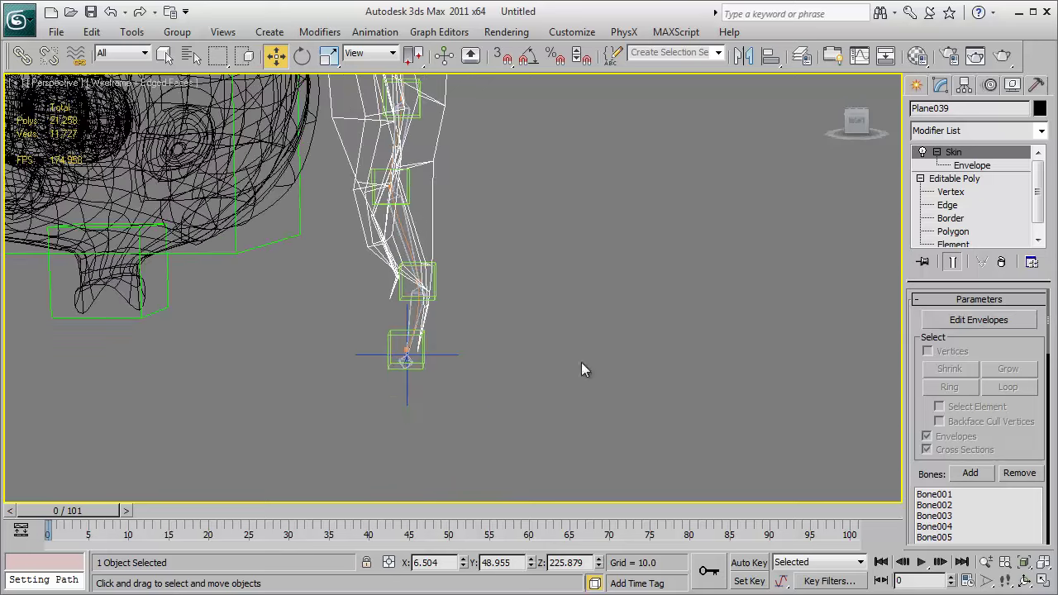
scroll(492, 345, "down", 3)
key("F3")
middle_click_drag(492, 336, 414, 361, "alt")
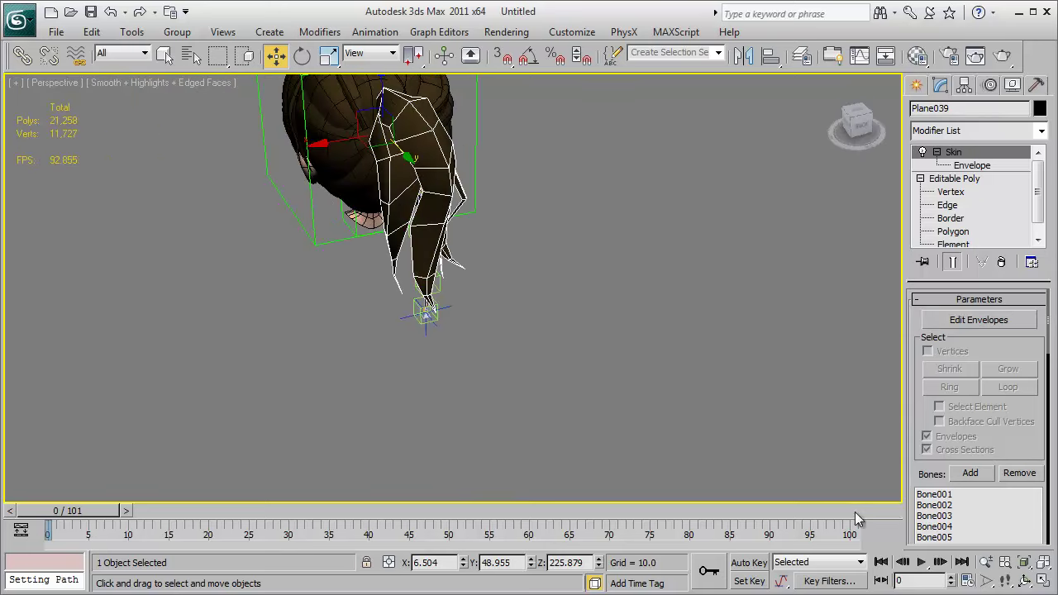
- Preview the skinned ponytail's motion and add a TurboSmooth modifier above its Skin modifier
left_click(921, 562)
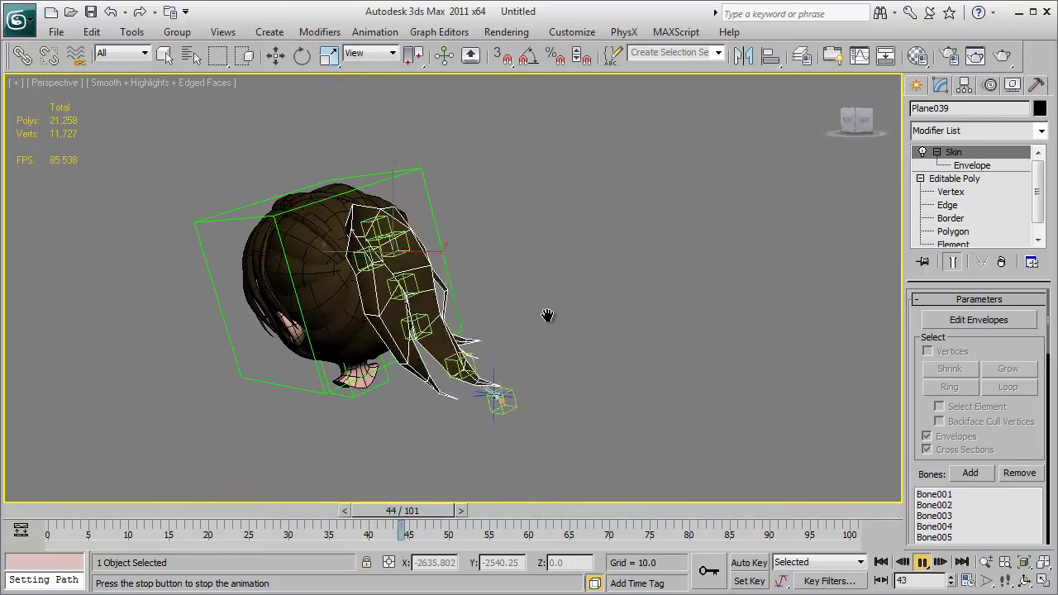
left_click(922, 563)
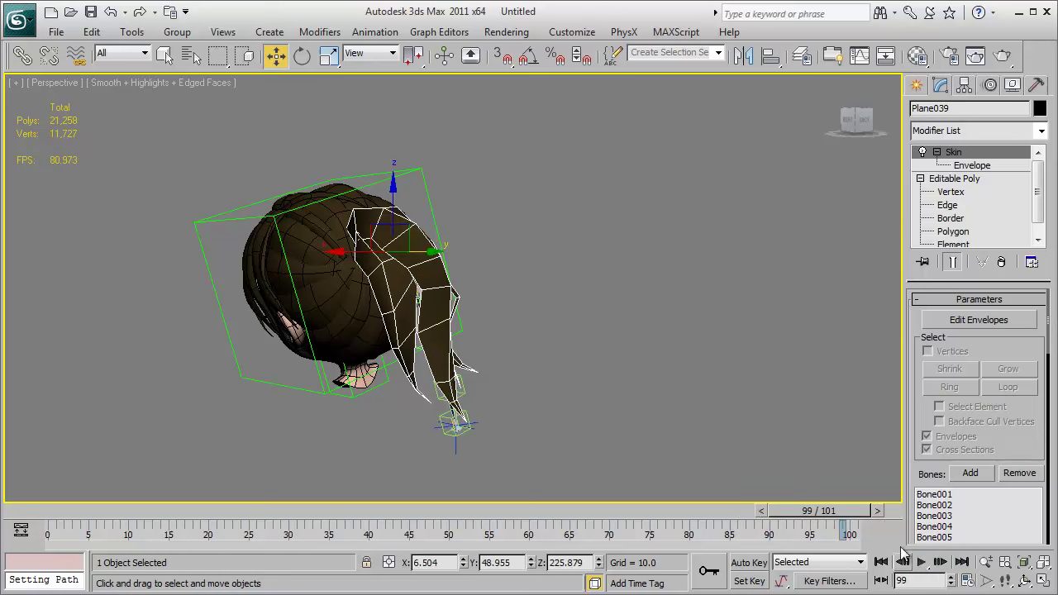
left_click(320, 32)
mouse_move(379, 271)
left_click(521, 302)
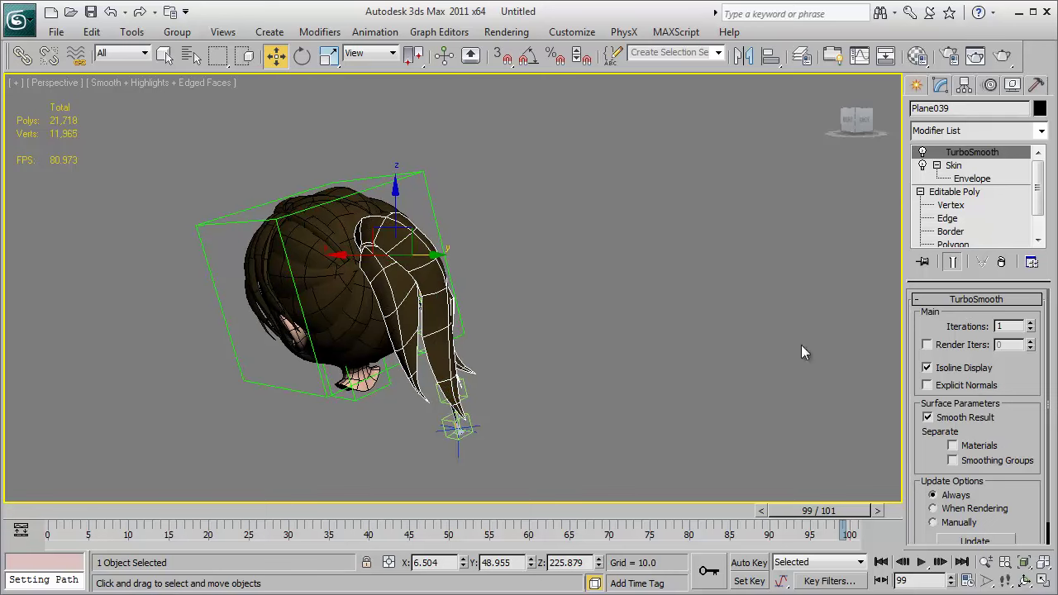
- Play the animation from the first frame to check how the smoothed ponytail moves
left_click(883, 563)
left_click(921, 562)
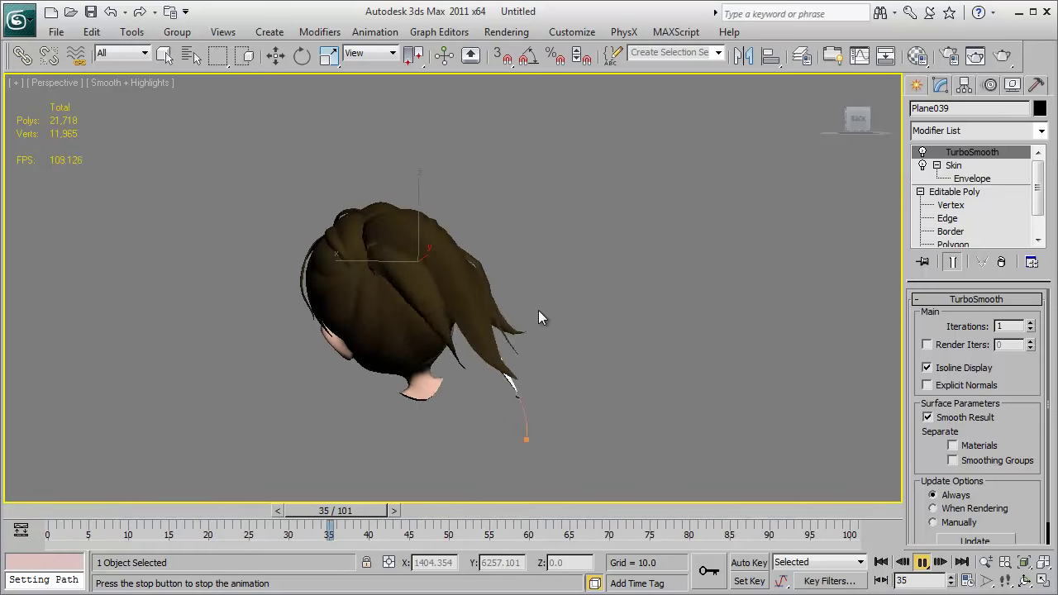
left_click(922, 563)
- Copy the neck dummy's key from frame 41 to frame 52 and move the current time to frame 65
middle_click_drag(509, 357, 631, 349, "alt")
key("F3")
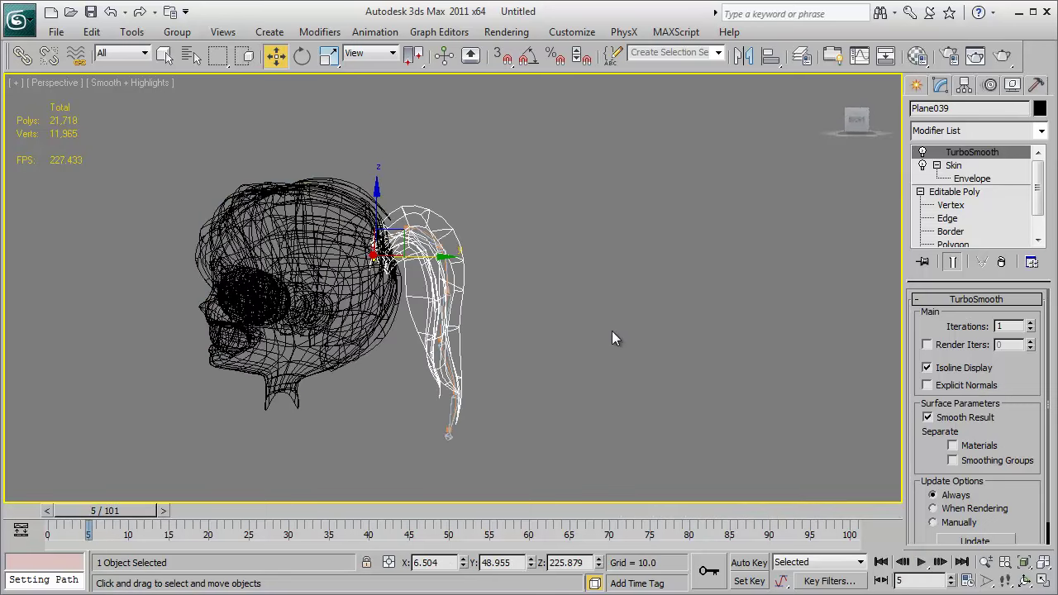
scroll(499, 258, "up", 4)
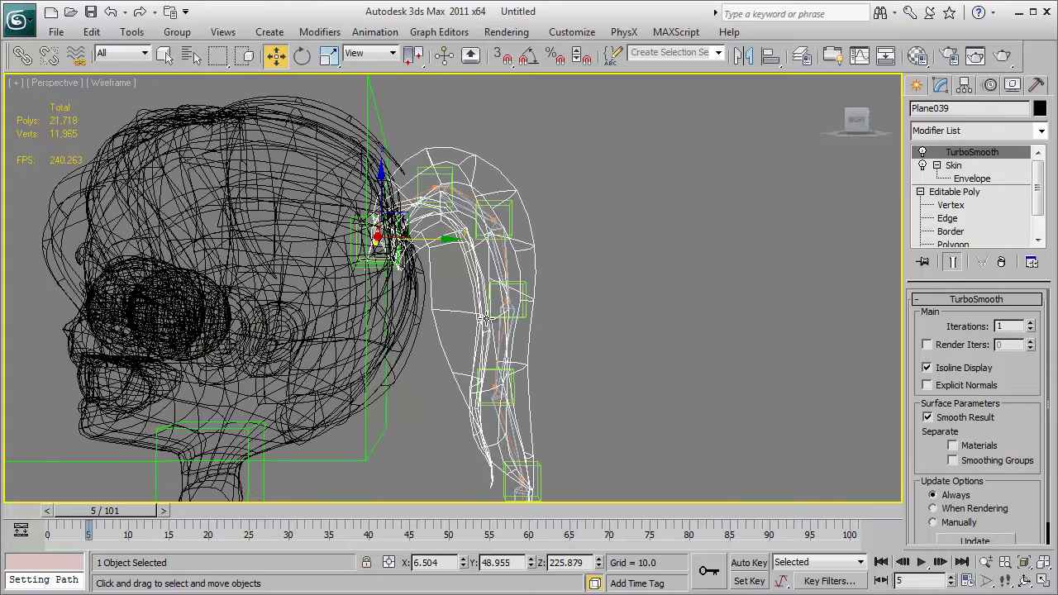
left_click(261, 487)
left_click_drag(146, 529, 481, 529)
key("w")
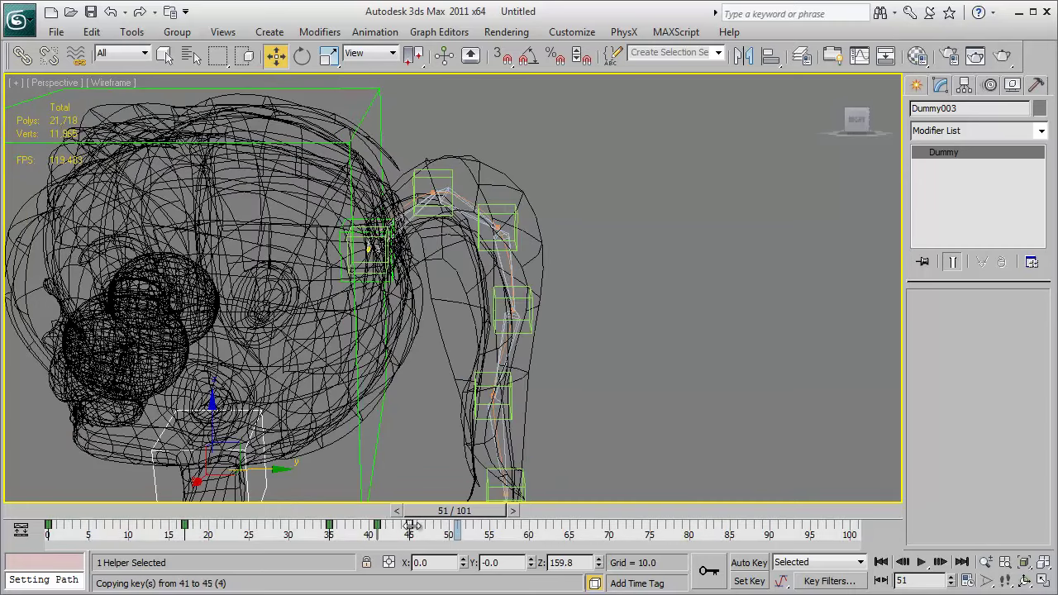
left_click_drag(465, 528, 569, 528)
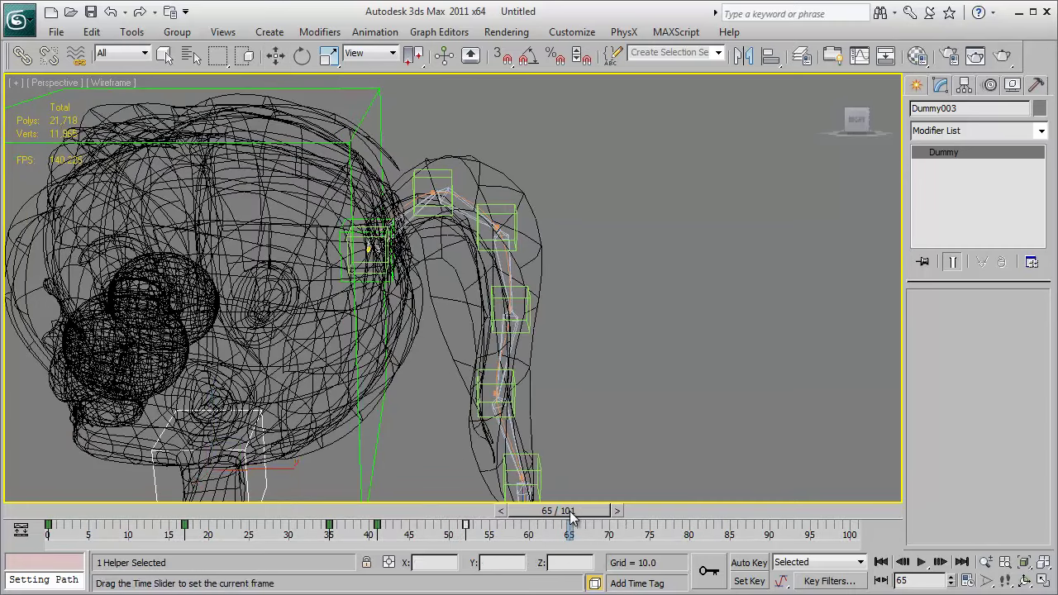
- With Auto Key on, rotate the neck dummy to set new head-tilt keys at frames 65 and 74
left_click(749, 563)
scroll(377, 345, "down", 6)
middle_click_drag(438, 318, 329, 335, "alt")
key("e")
left_click_drag(352, 293, 478, 287)
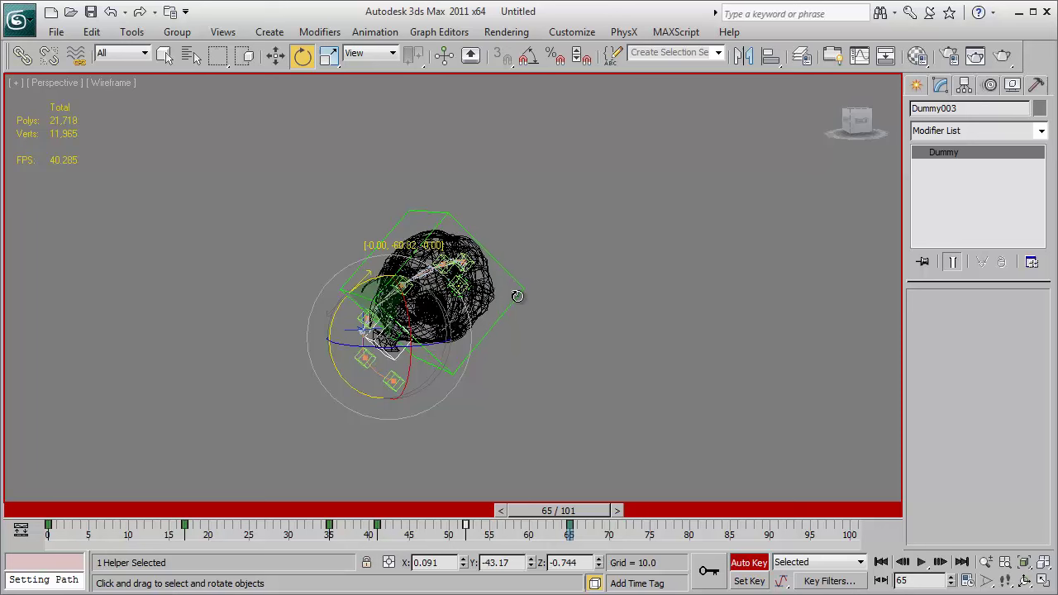
left_click_drag(569, 510, 636, 510)
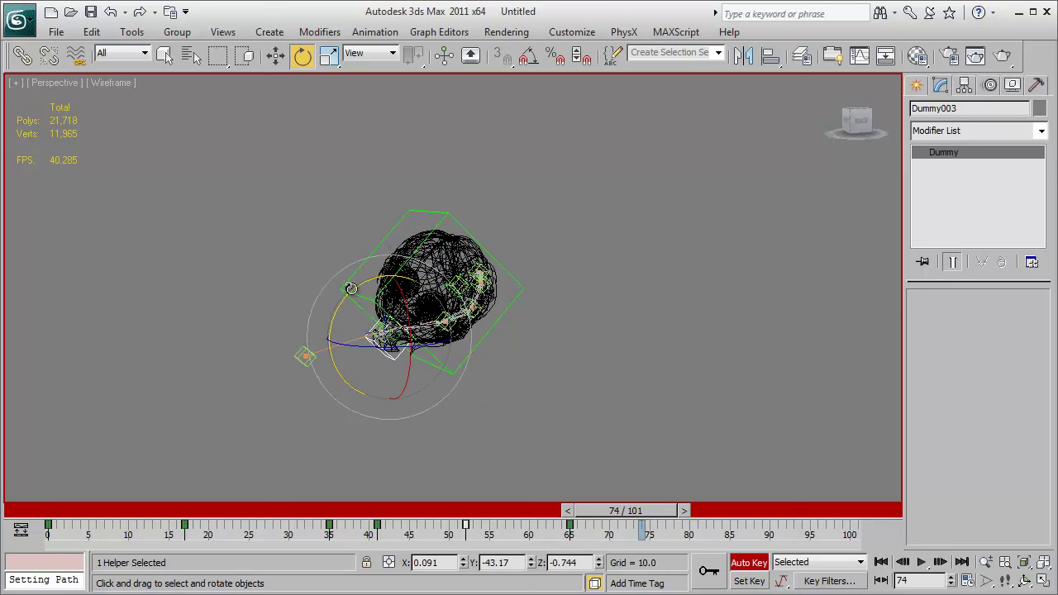
mouse_move(530, 412)
middle_mouse_down("alt")
mouse_move(612, 348)
mouse_move(590, 321)
mouse_move(612, 349)
middle_mouse_up("alt")
key("F3")
scroll(612, 349, "up", 3)
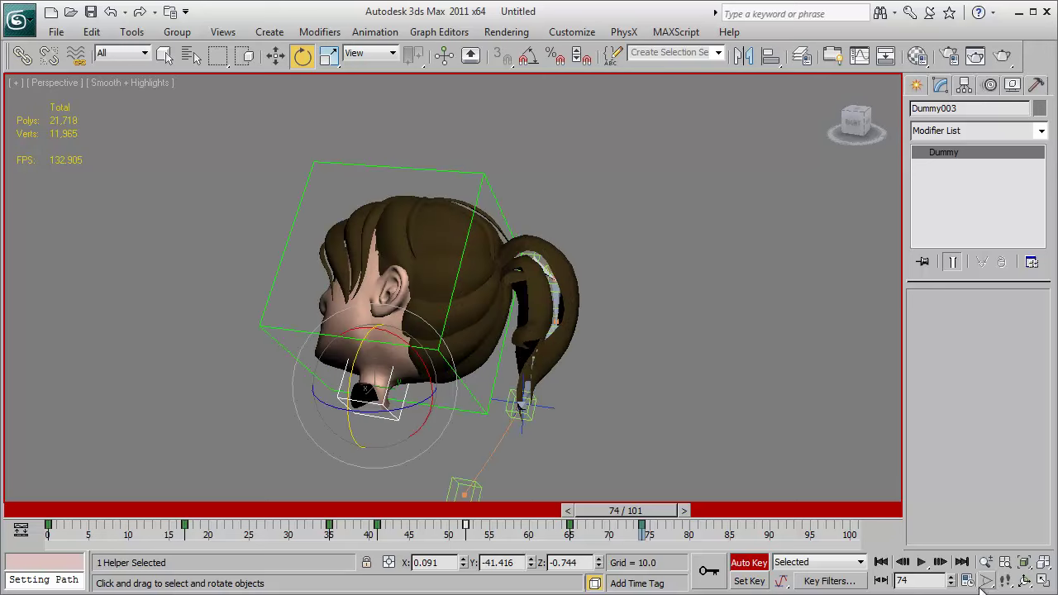
- Play the animation from the start to review the ponytail's reaction to the added head tilts
left_click(881, 563)
left_click(921, 562)
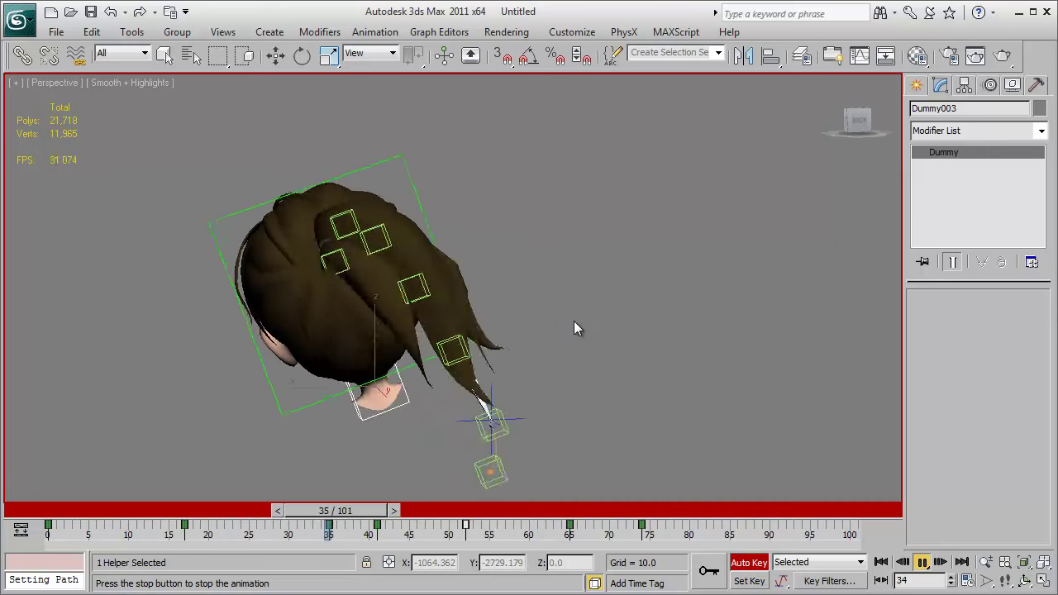
key("e")
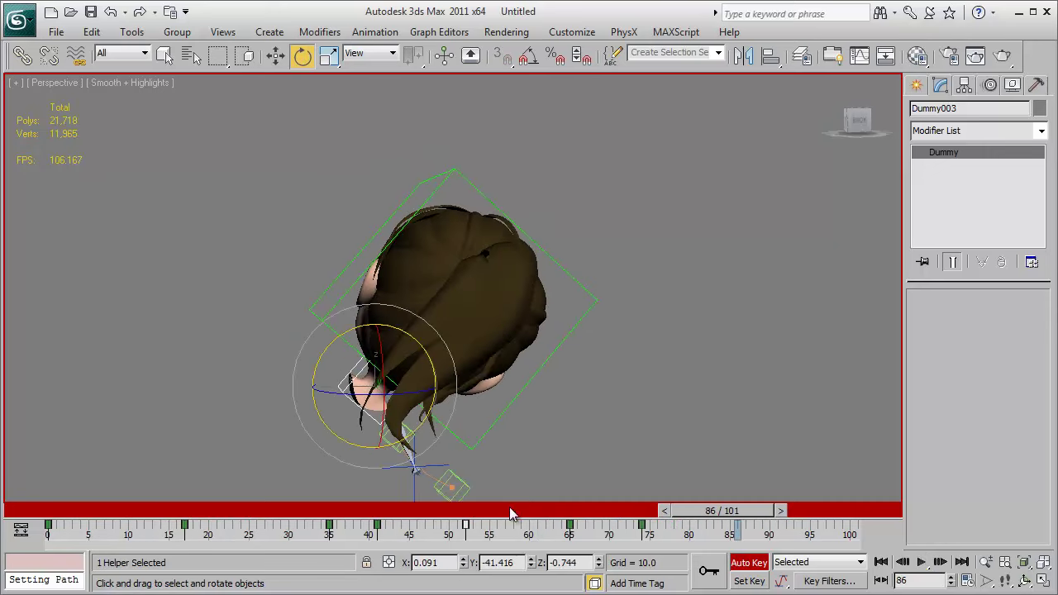
- Extend the animation range to 160 frames and move the neck dummy's last two keys to about frames 99 and 123
left_click_drag(526, 530, 713, 537)
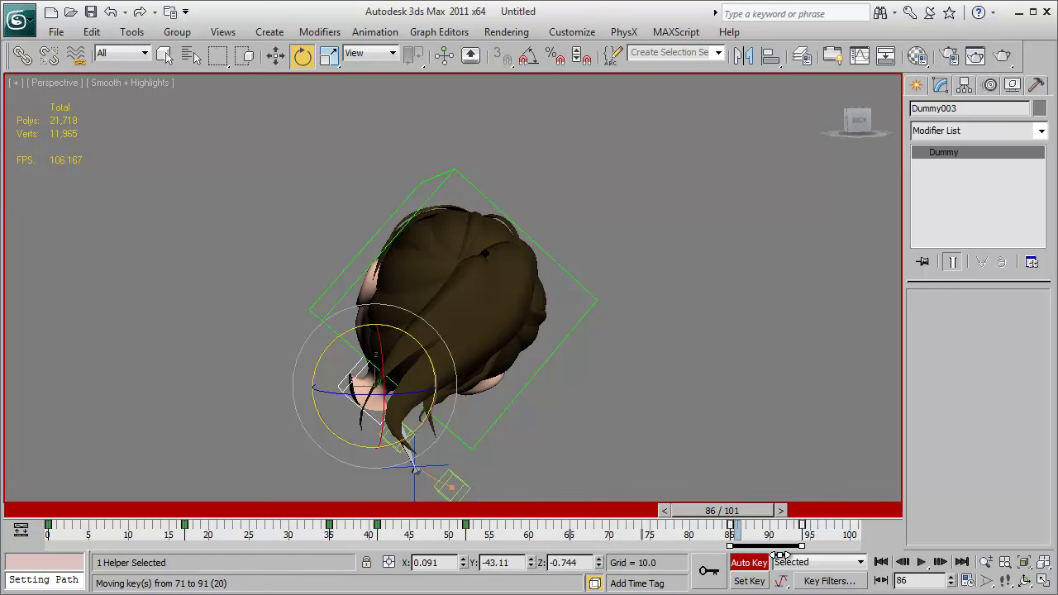
left_click_drag(780, 555, 812, 553)
right_click_drag(645, 545, 410, 545, "ctrl+alt")
left_click_drag(547, 548, 614, 549)
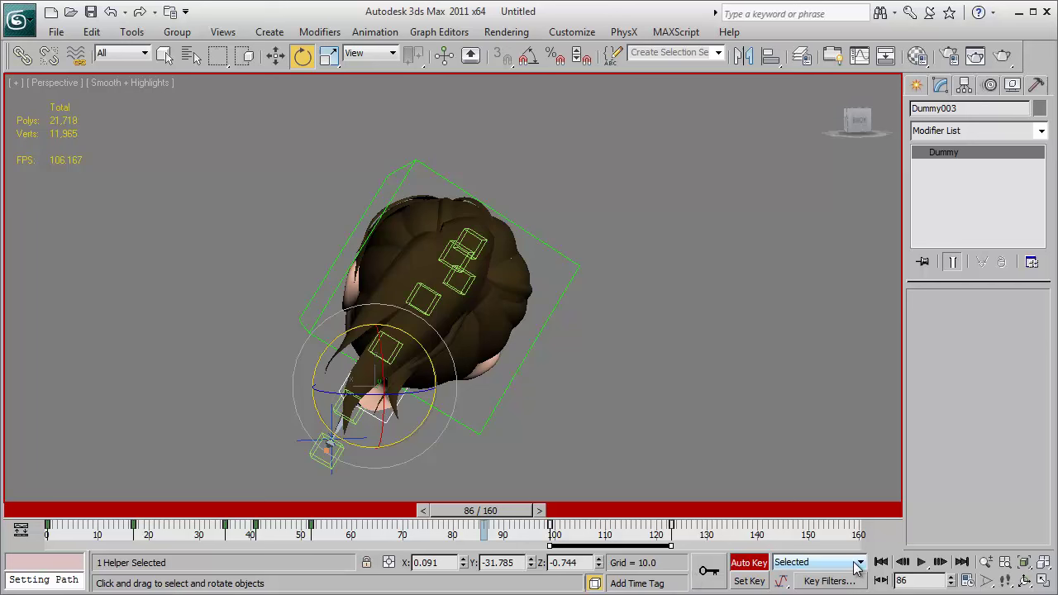
- Play and scrub the retimed head tilts to frame 122, examining the ponytail from behind and the side
left_click(922, 563)
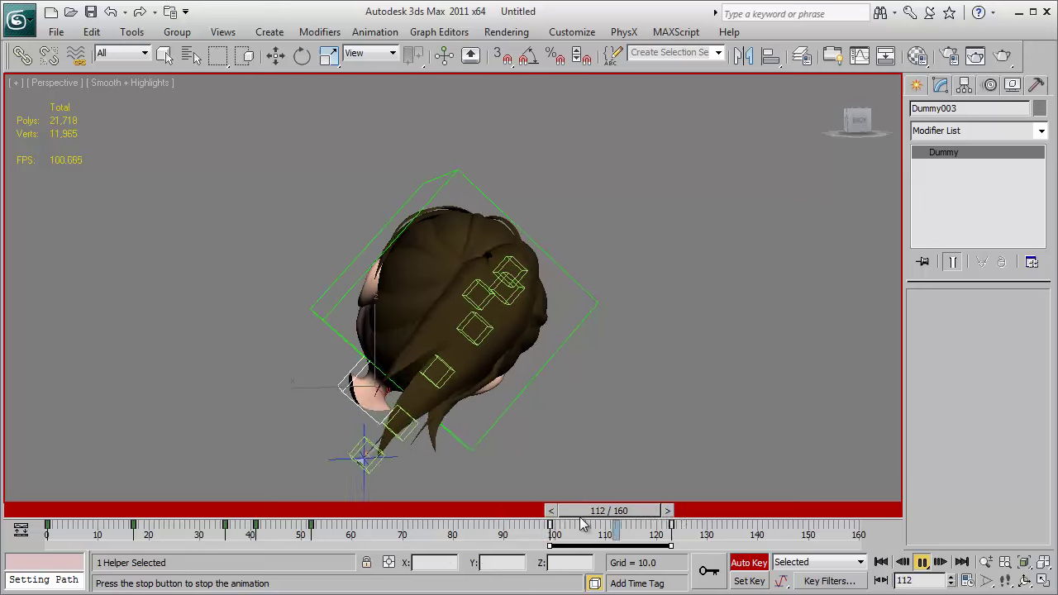
left_click_drag(579, 513, 642, 510)
middle_click_drag(476, 410, 542, 405, "alt")
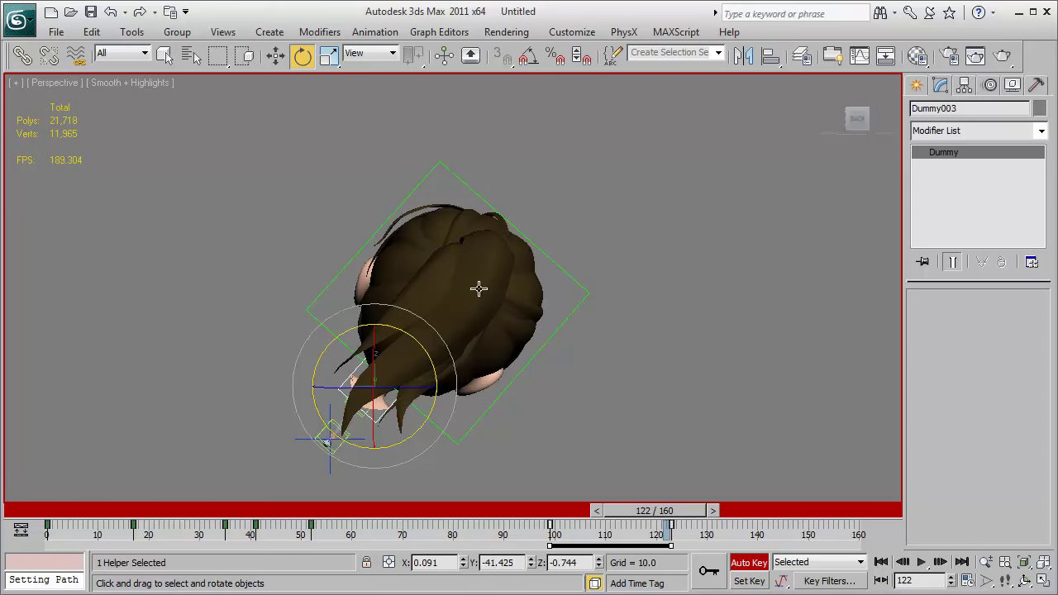
middle_click_drag(511, 351, 640, 359, "alt")
- Deselect everything, show the helpers in wireframe display, turn off Auto Key and return to frame 0
left_click(633, 350)
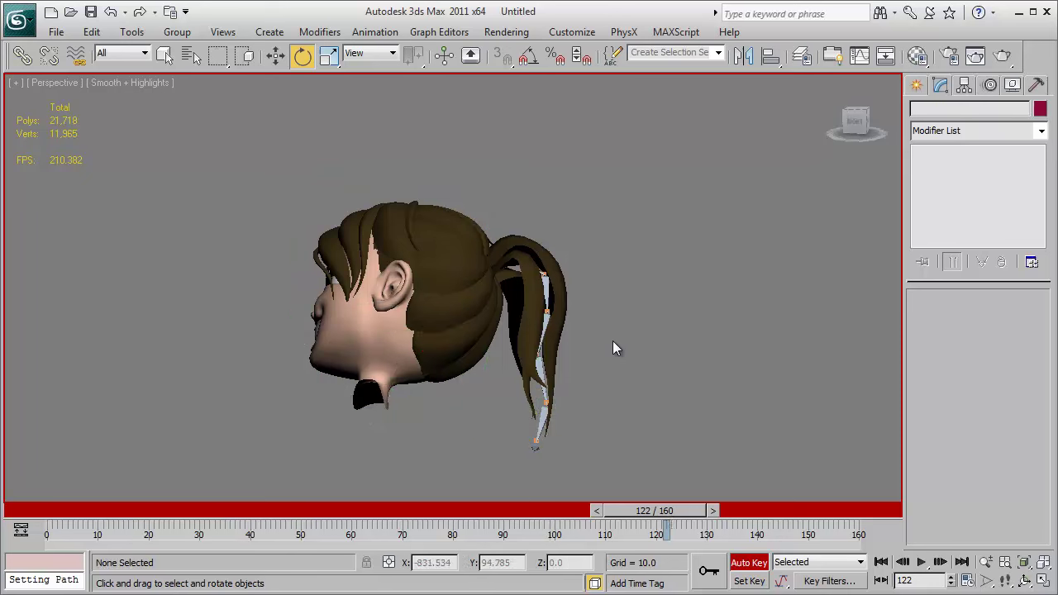
key("shift+h")
key("F3")
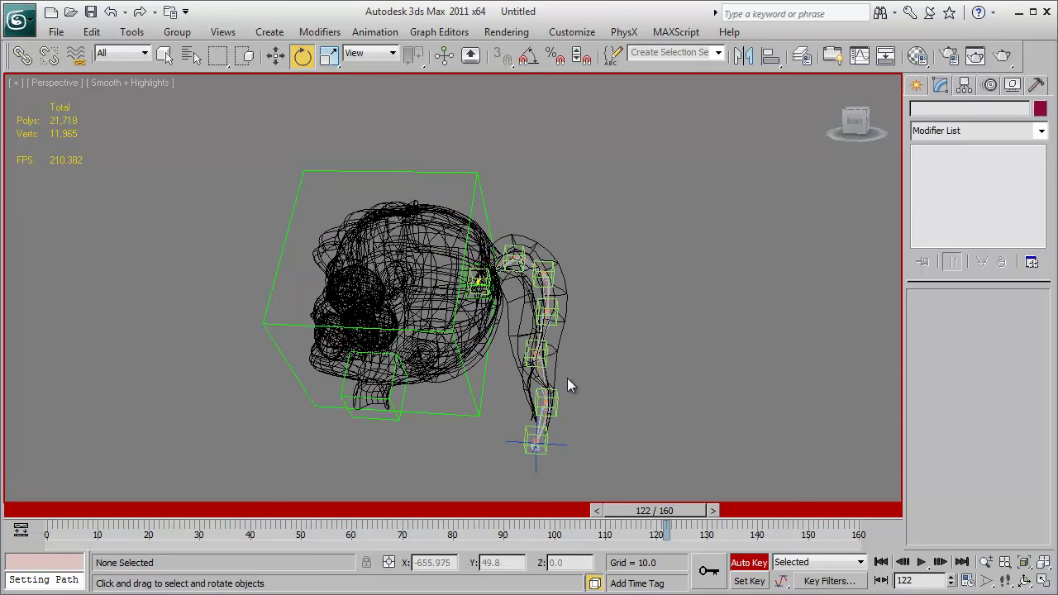
left_click(735, 564)
left_click_drag(656, 518, 41, 512)
- Select the two overlapping helpers at the ponytail's base and unlink them from their parents
scroll(585, 329, "up", 5)
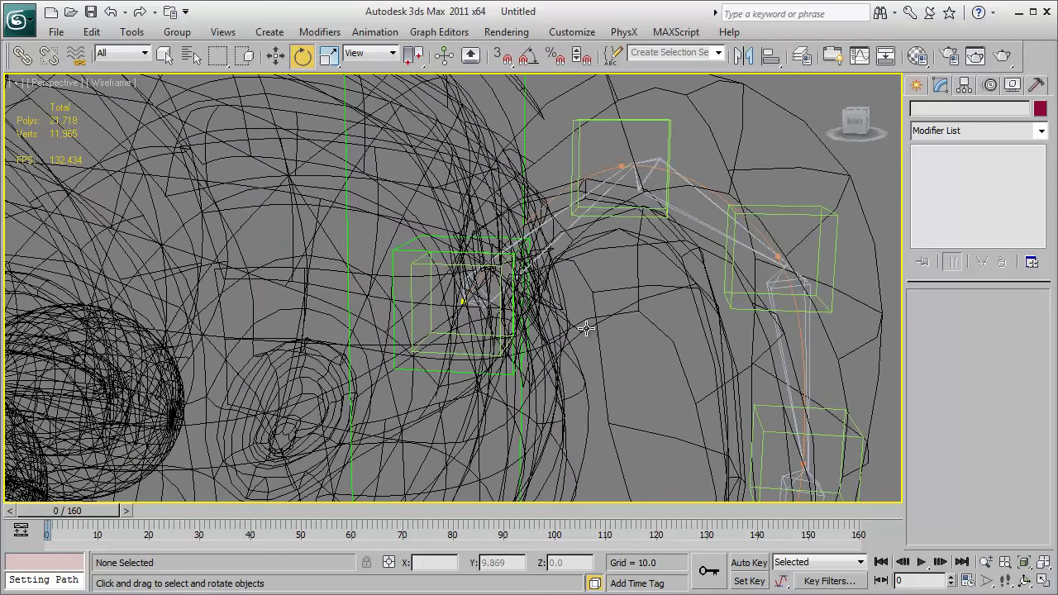
left_click(421, 267)
key("w")
left_click(394, 263, "ctrl")
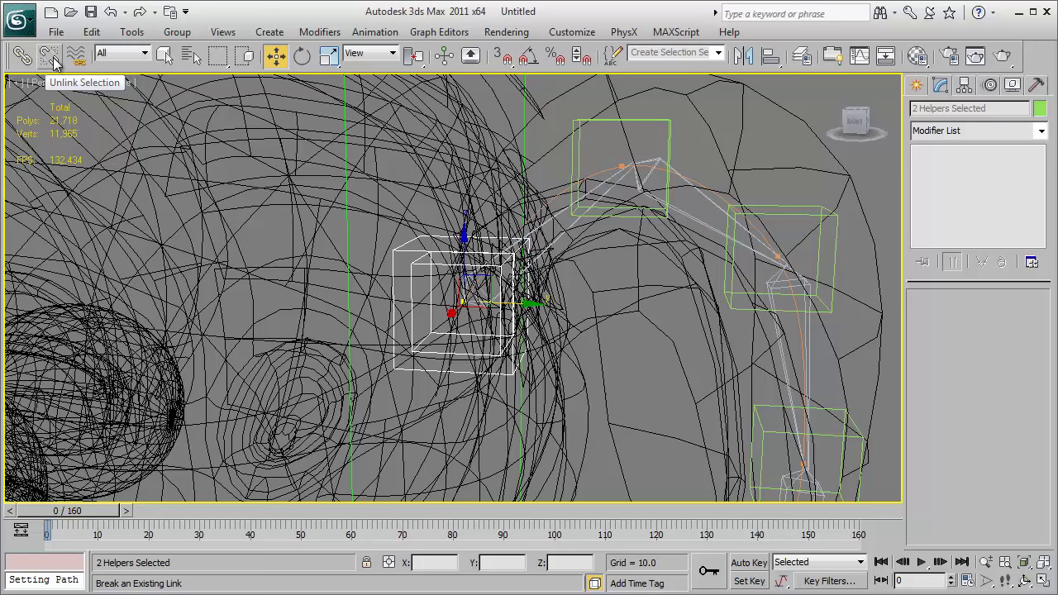
- Apply a Position Constraint to Point001 at the ponytail's base, targeting the dummy box around it
left_click(419, 291)
left_click(411, 278)
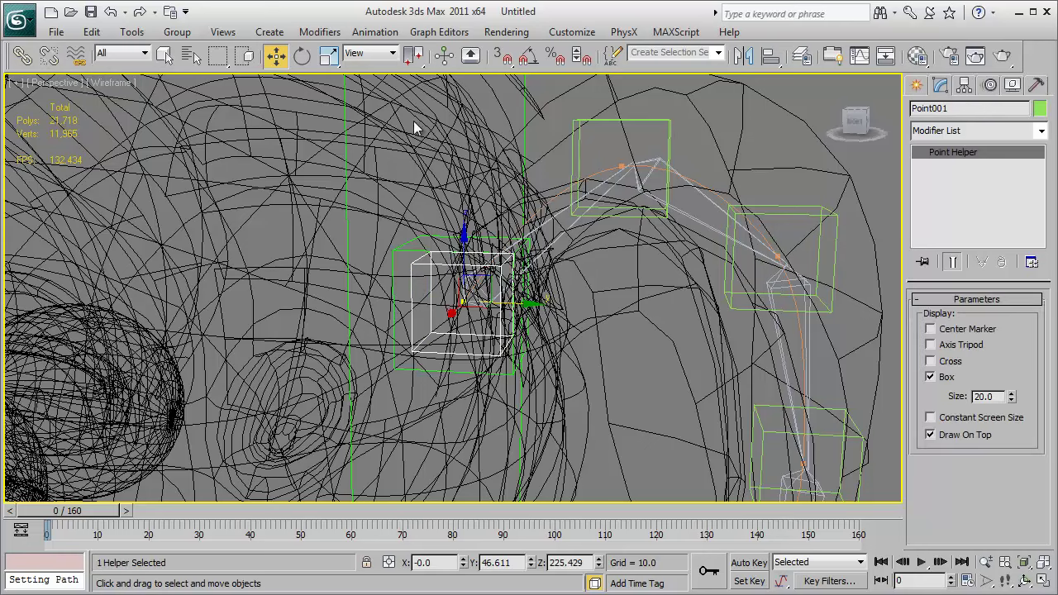
left_click(373, 32)
mouse_move(383, 124)
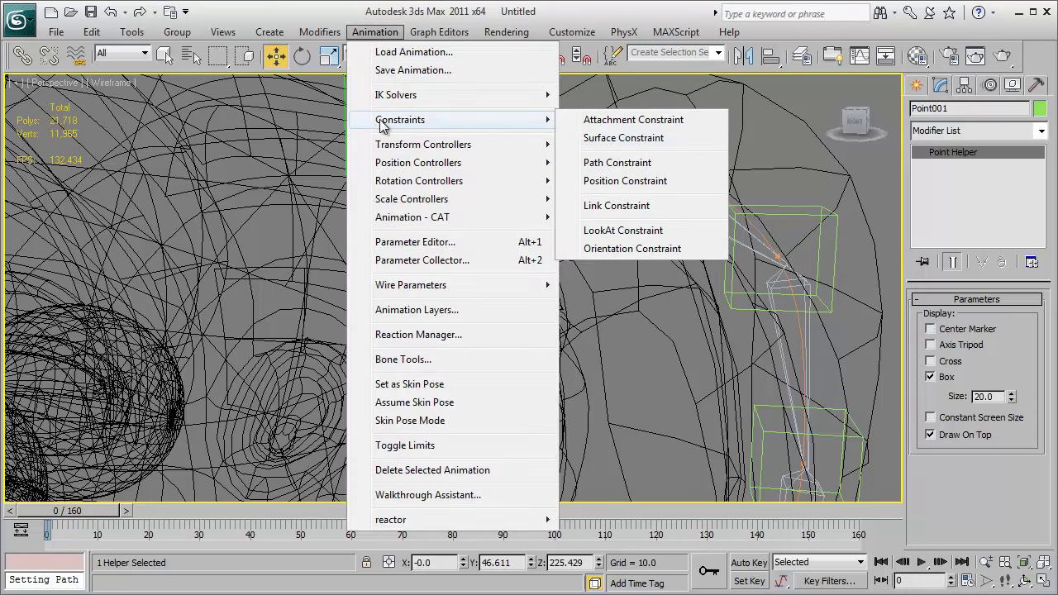
left_click(614, 182)
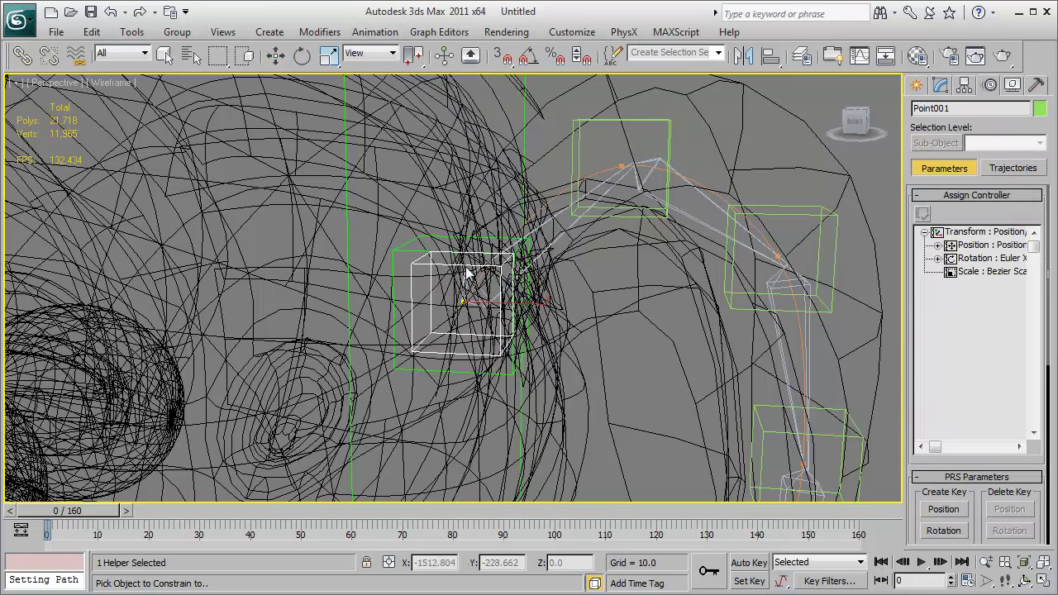
left_click(394, 263)
key("w")
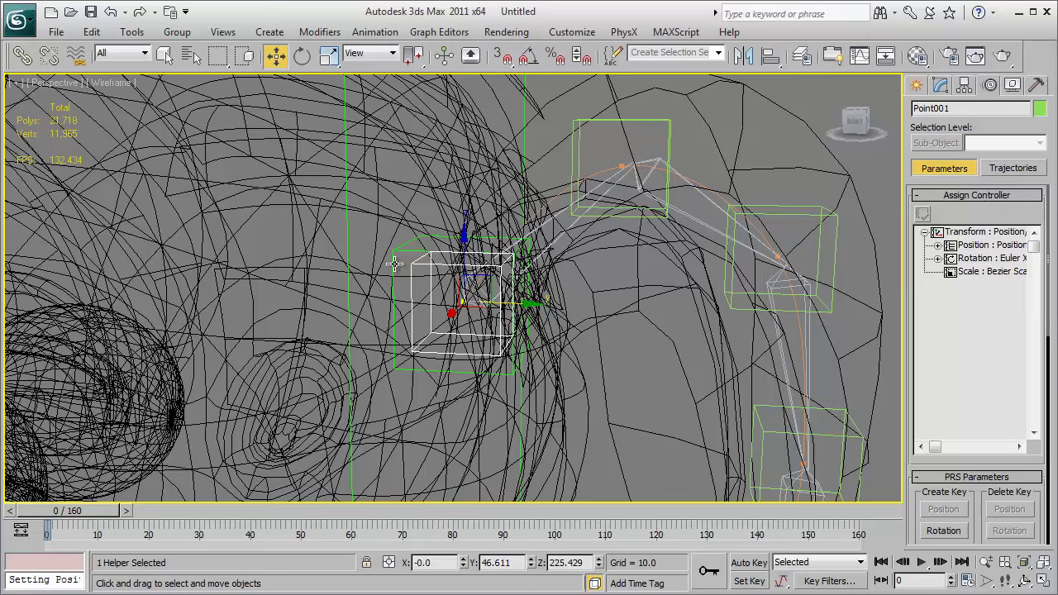
- Link Dummy001 at the ponytail's base to the large helper box around the head
scroll(308, 429, "down", 3)
mouse_move(66, 518)
left_mouse_down()
mouse_move(142, 519)
mouse_move(68, 519)
left_mouse_up()
left_click(501, 230)
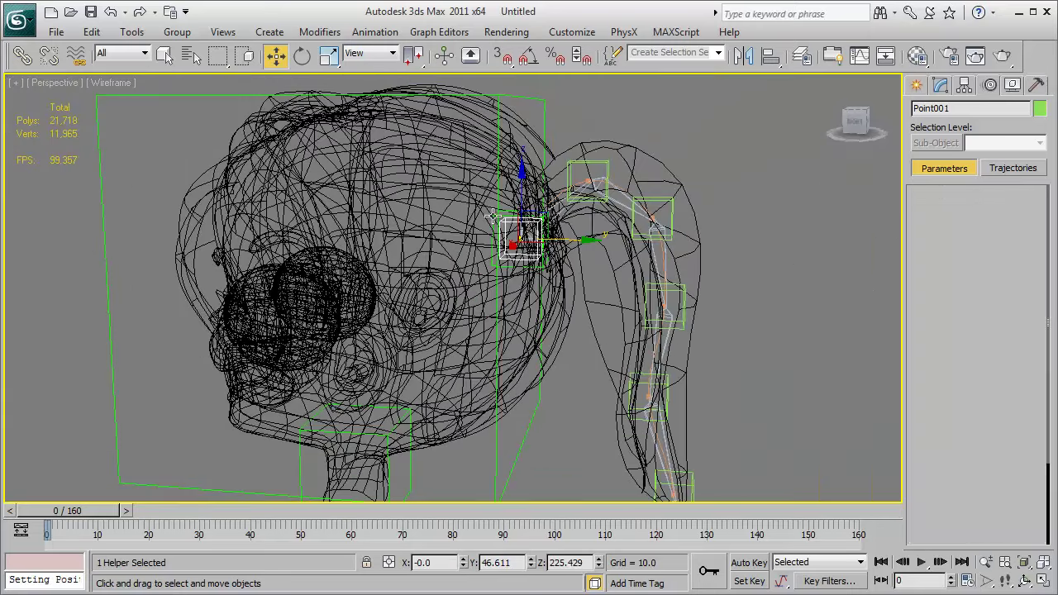
left_click(23, 56)
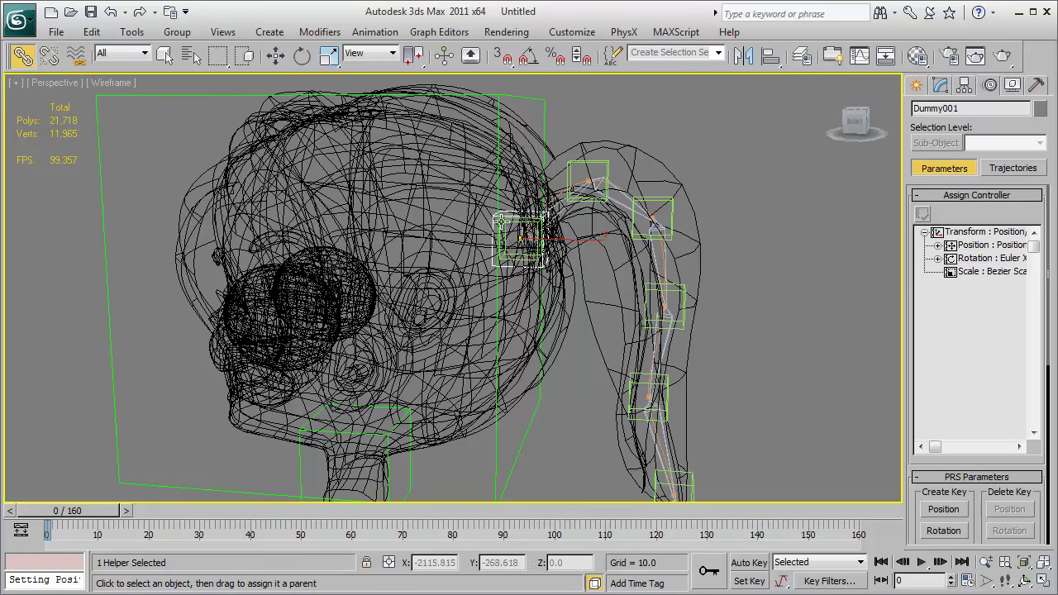
left_click_drag(541, 103, 480, 190)
- Play the animation in shaded display from behind and hide the helpers
left_click(921, 562)
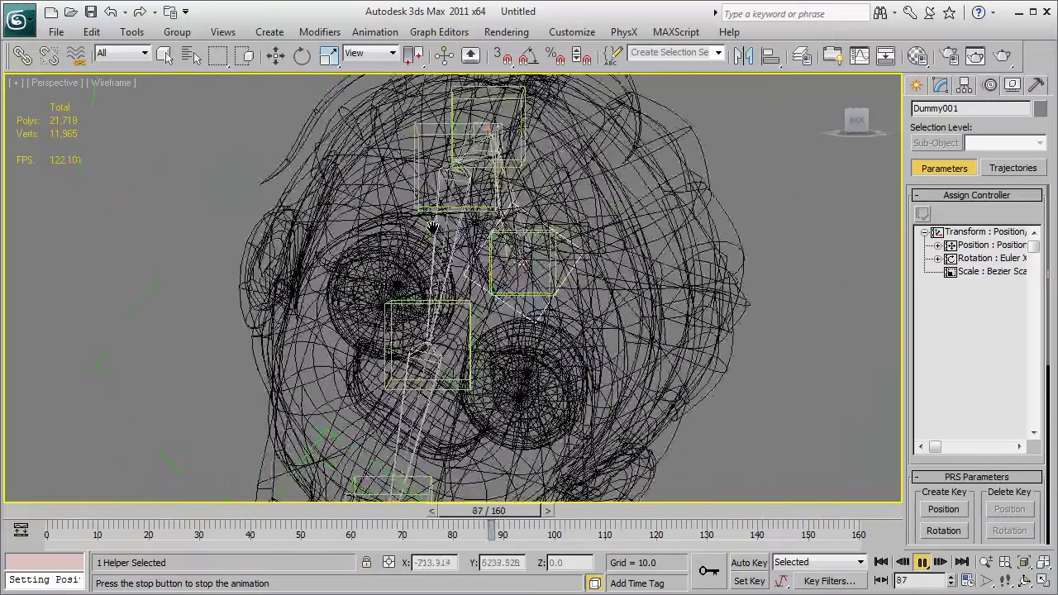
key("F3")
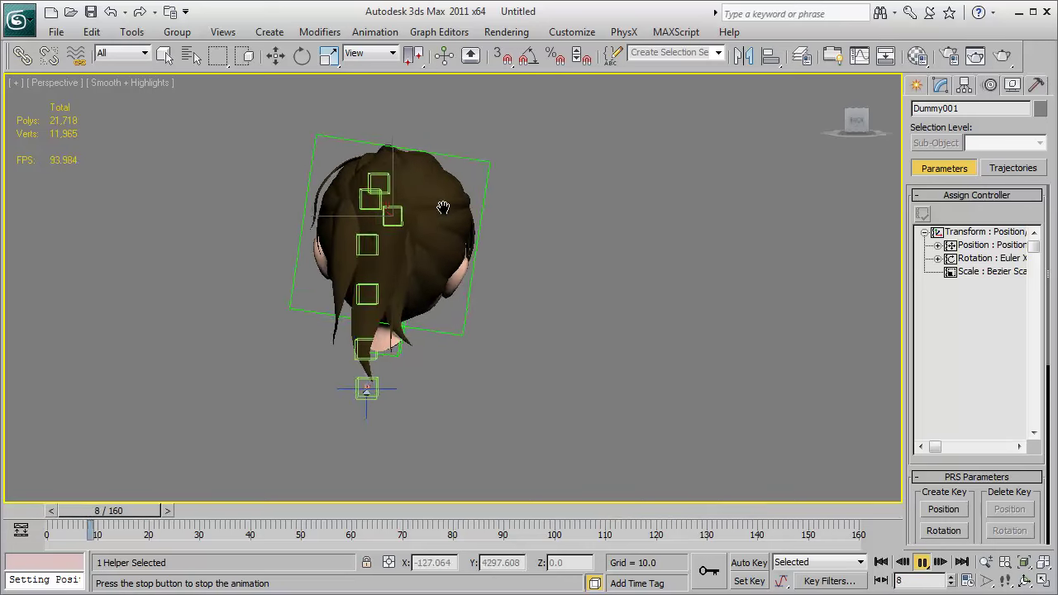
key("shift+h")
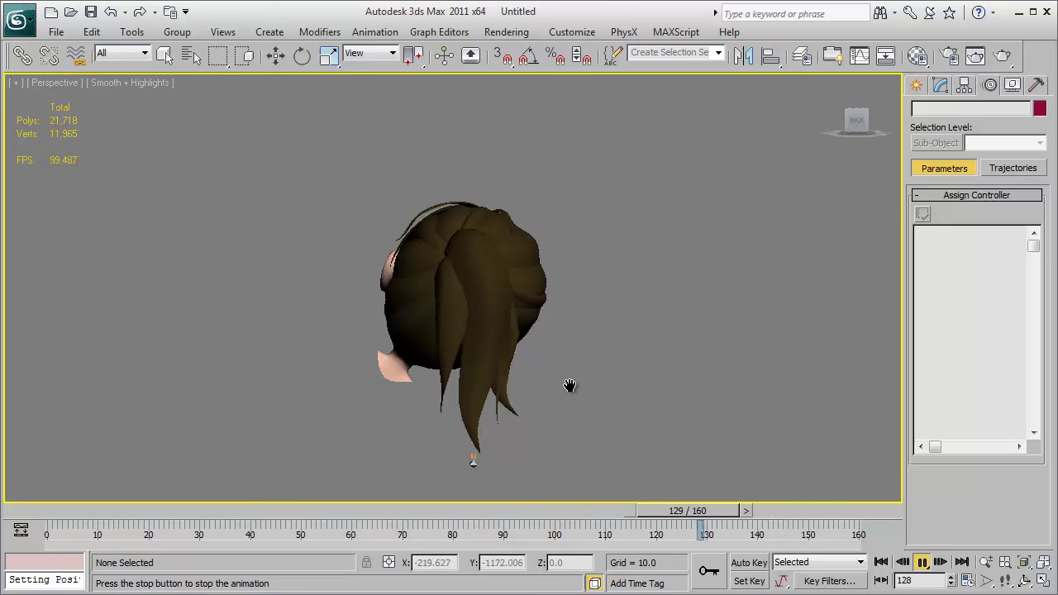
- Hide shapes and bone objects by category so only the head and hair meshes show, and stop the playback
left_click(1016, 86)
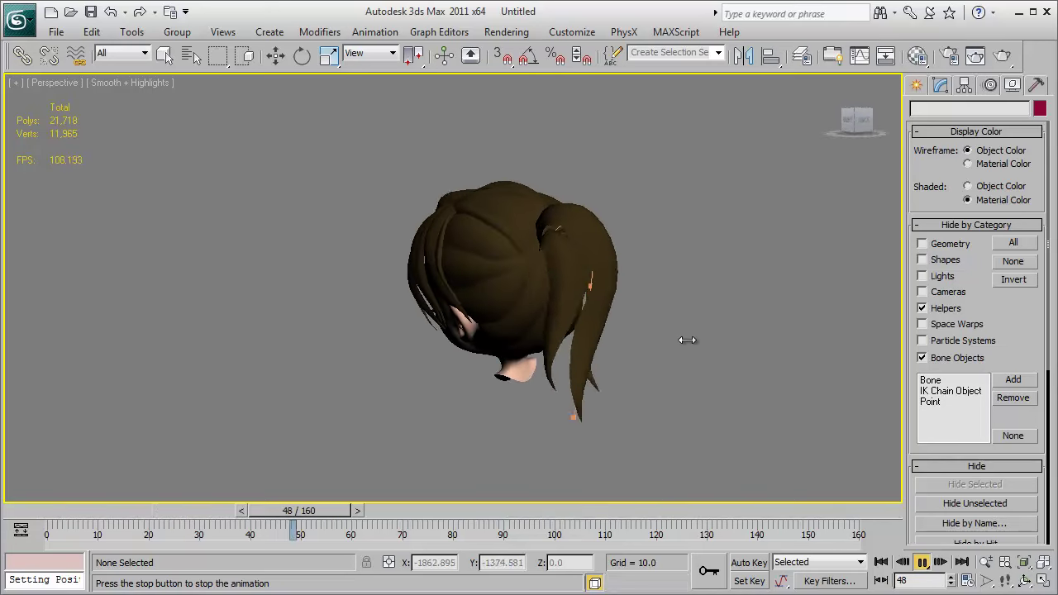
left_click(945, 260)
middle_click_drag(838, 319, 595, 336)
key("slash")
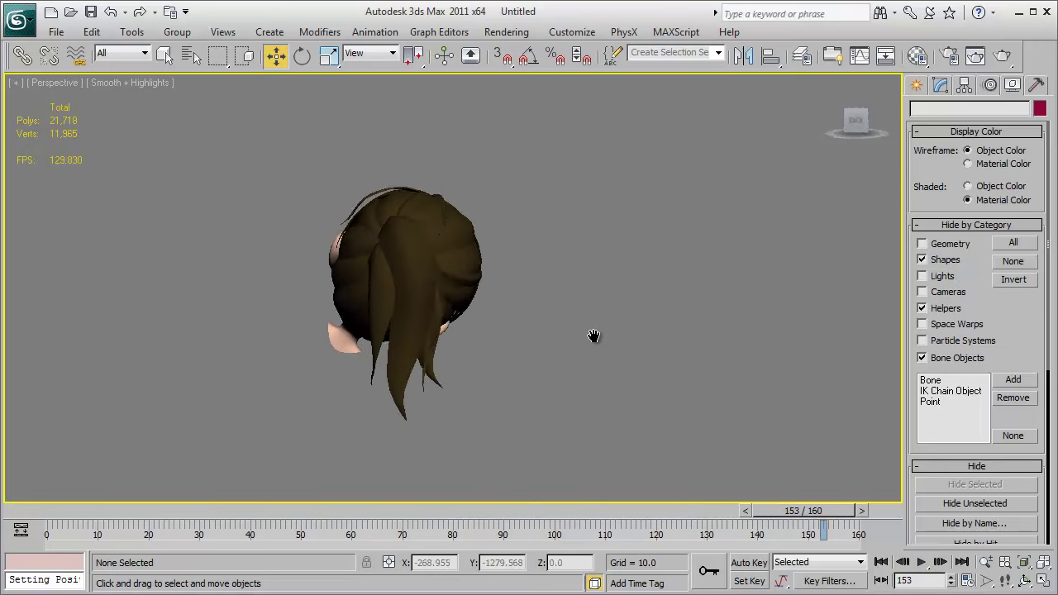
- Play the animation from the first frame in a closer view to review the finished ponytail motion
scroll(595, 335, "up", 2)
left_click(881, 563)
left_click(921, 563)
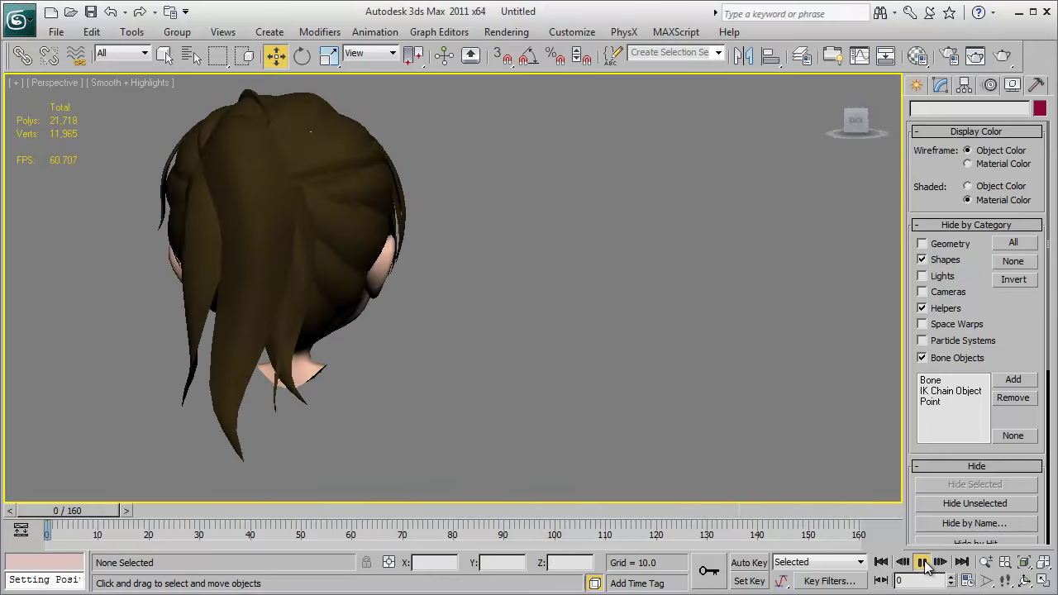